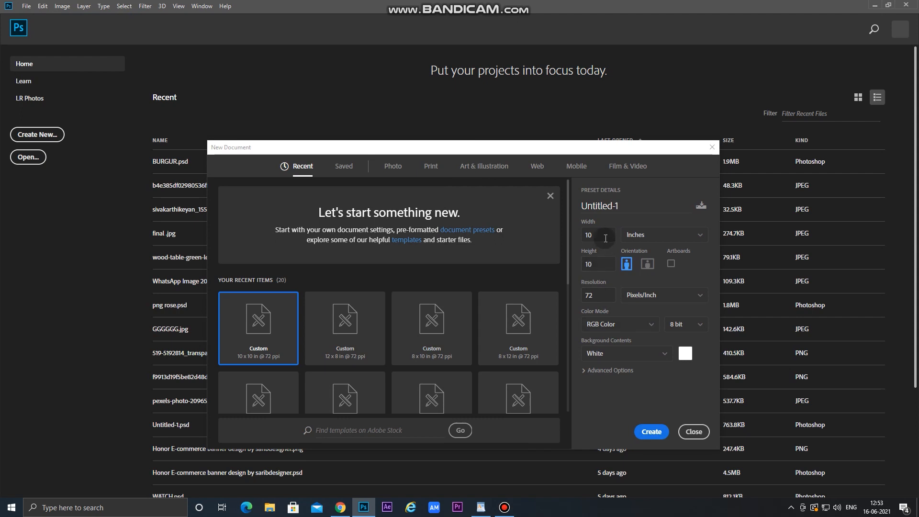
Create a white 10 × 10 inch RGB document at 72 pixels/inch and convert its background into an editable layer.
double_click(601, 268)
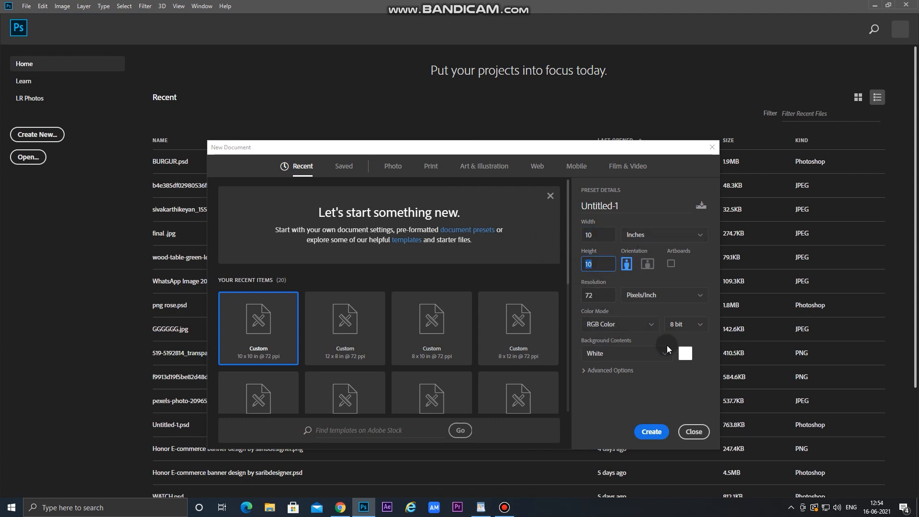
left_click(654, 432)
double_click(862, 108)
key("Return")
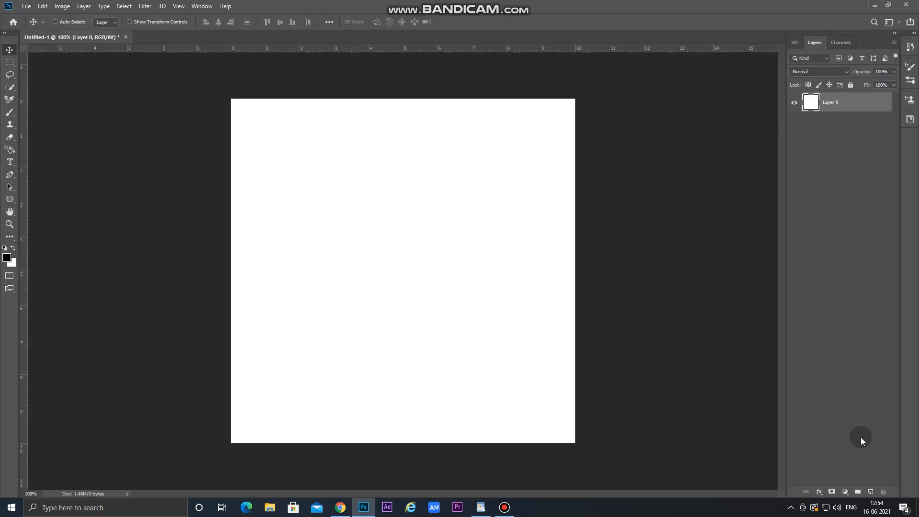
Add a radial Gradient Overlay to Layer 0 and set the gradient's first color stop to red e82626.
left_click(821, 491)
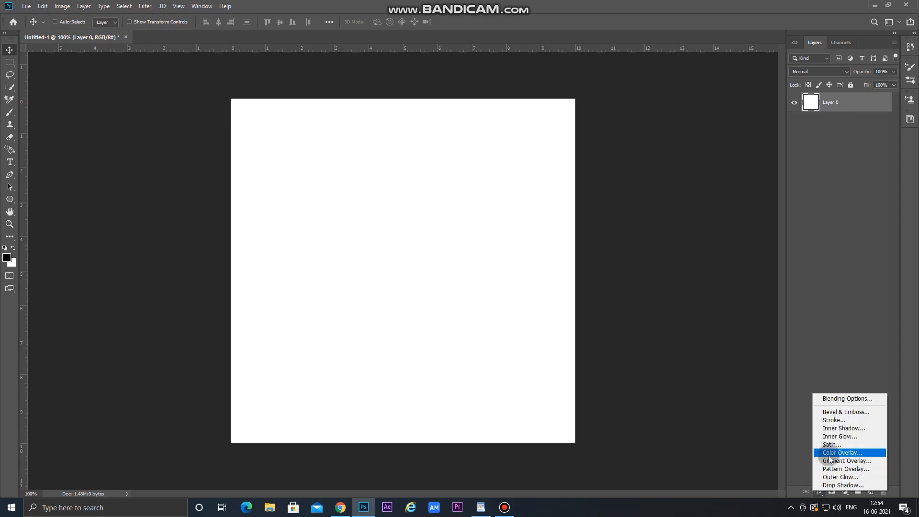
left_click(831, 461)
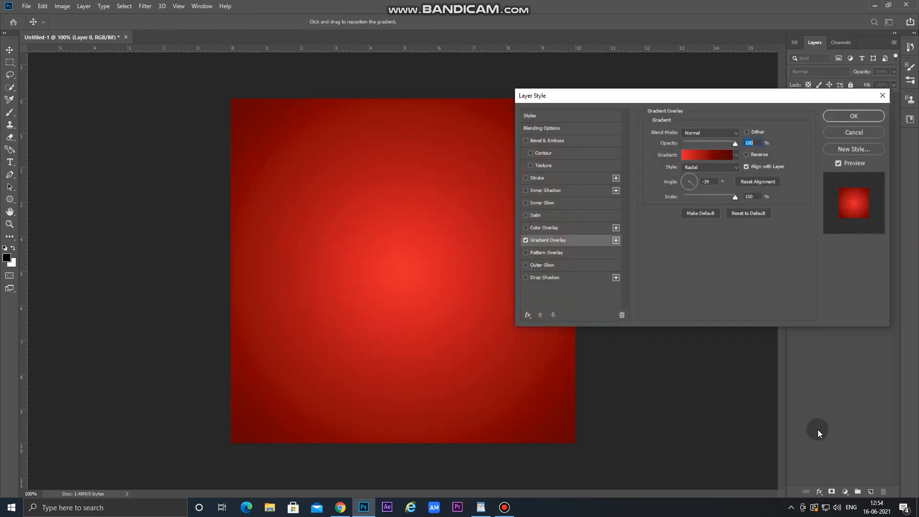
left_click(693, 157)
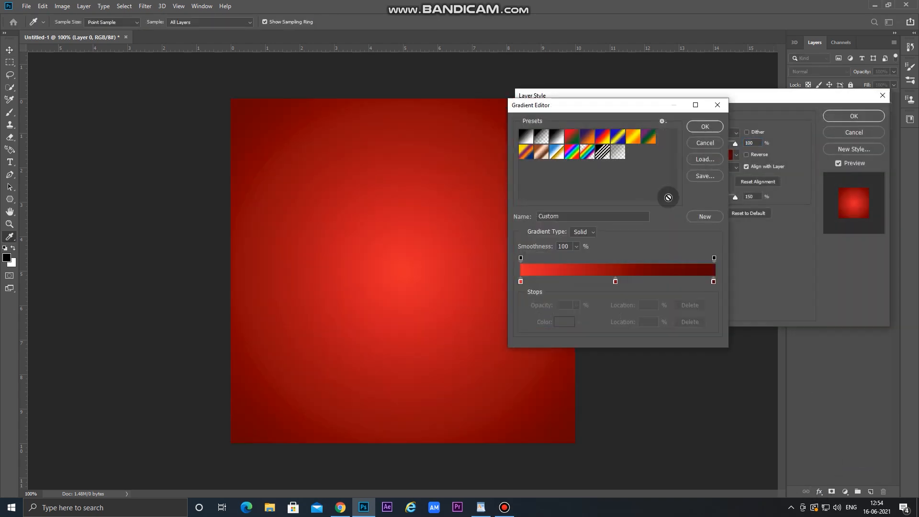
left_click(520, 282)
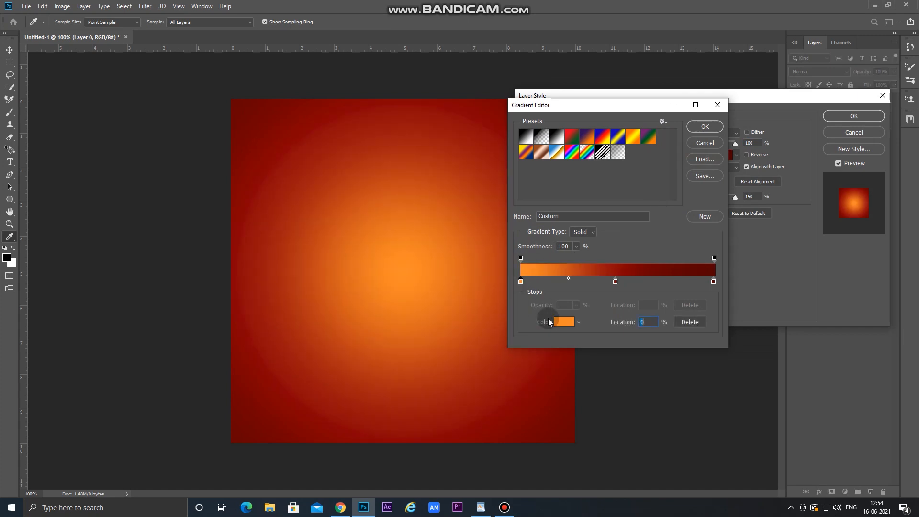
double_click(520, 281)
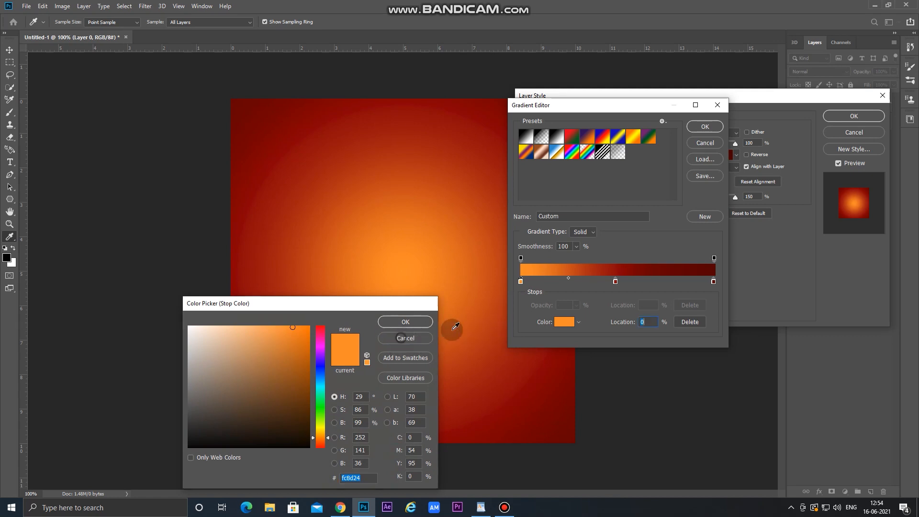
key("Return")
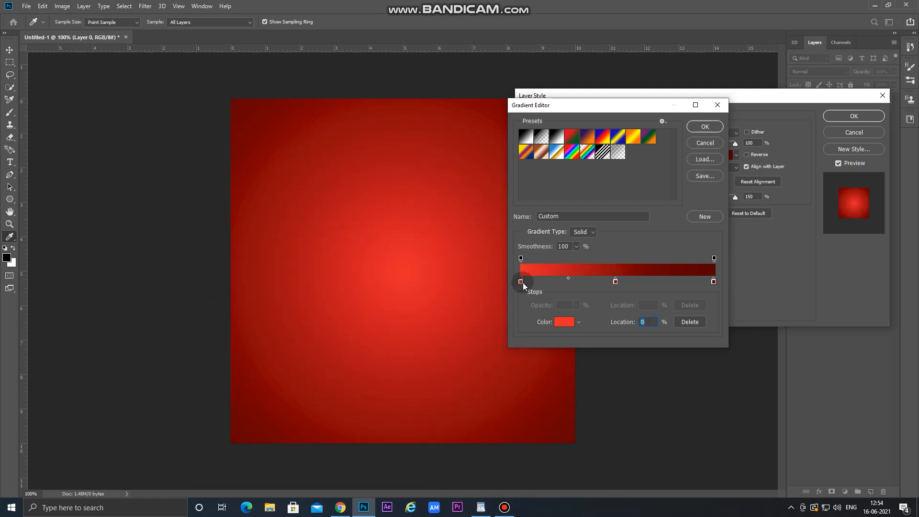
left_click(563, 320)
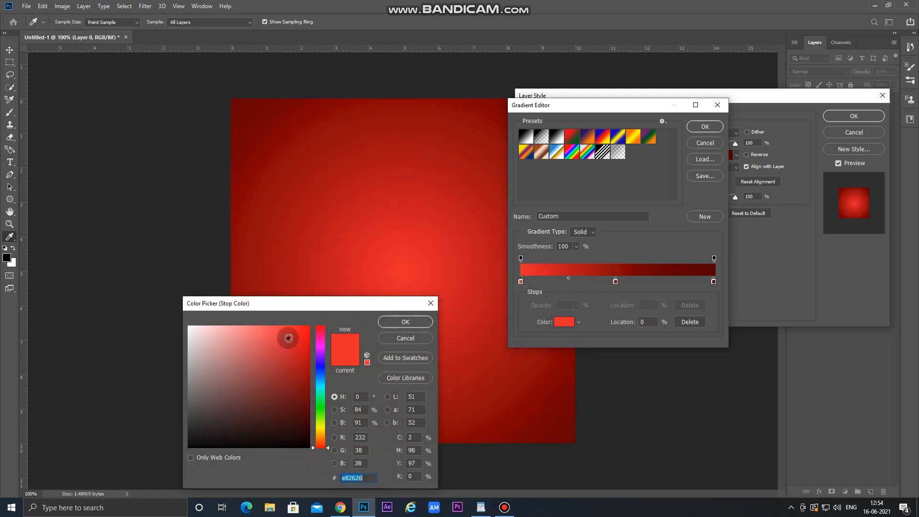
left_click(390, 323)
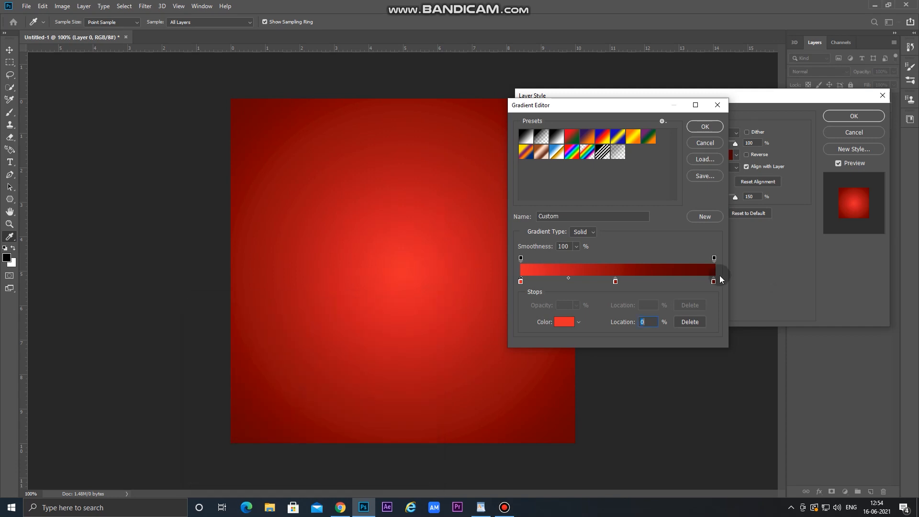
Set the gradient's end color stop to dark red 520000 and apply the layer style.
left_click(557, 325)
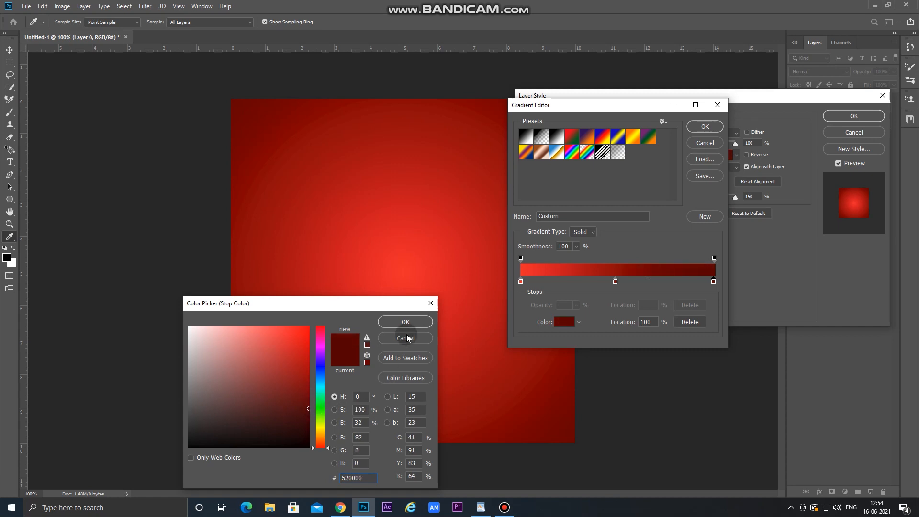
left_click(405, 322)
left_click(715, 127)
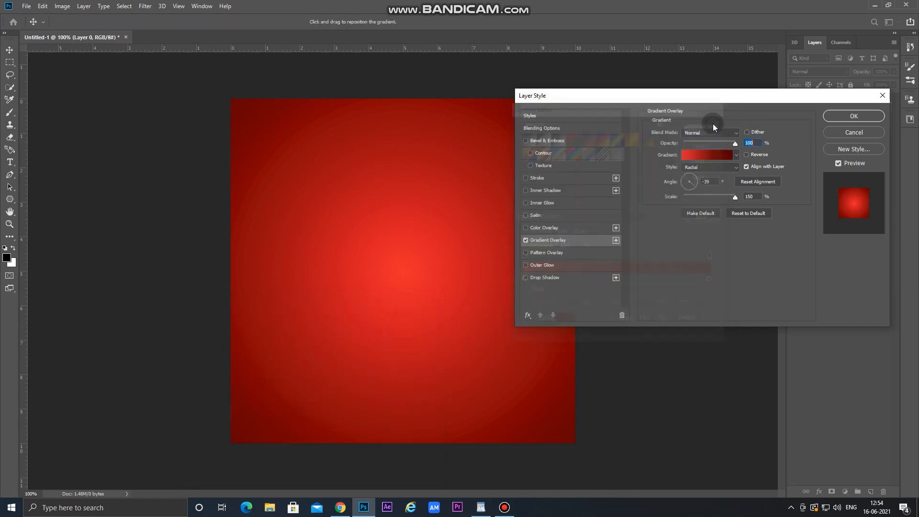
left_click(854, 116)
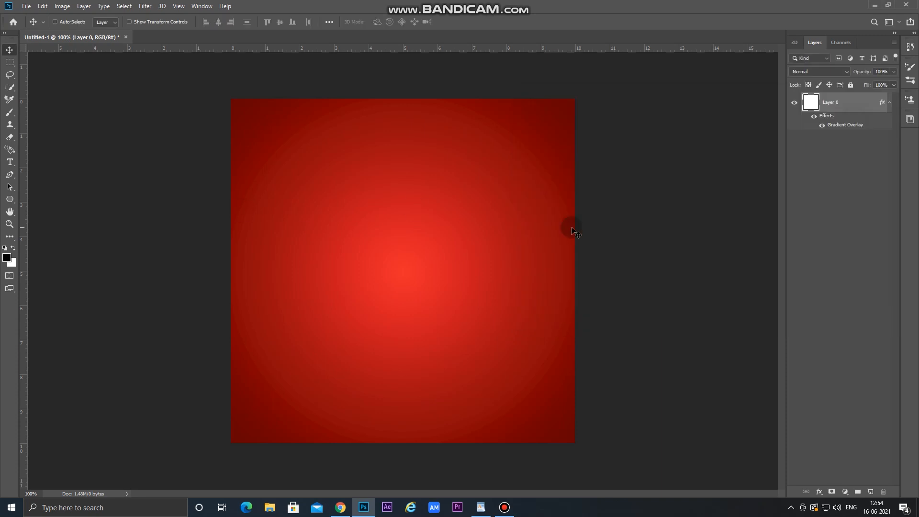
Place the Craft-beef-burger-with-cheese image from the desktop folder bu onto the red canvas.
left_click(872, 6)
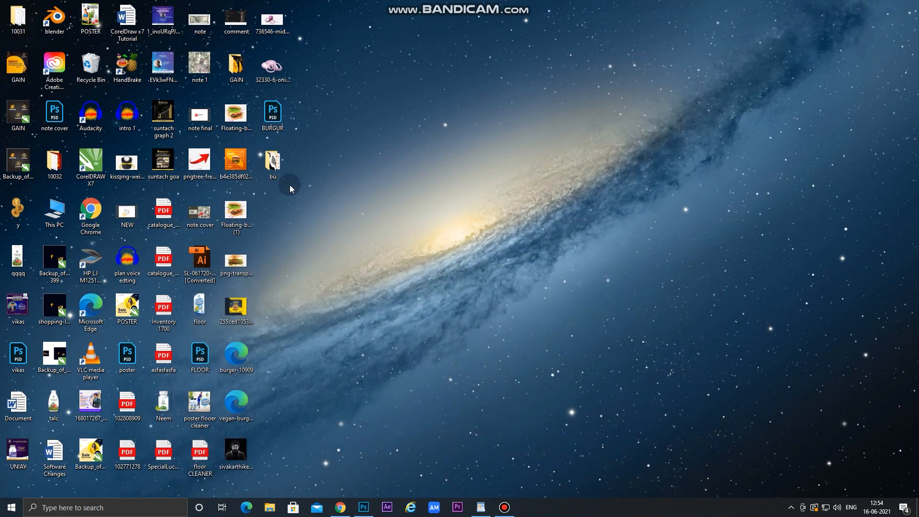
double_click(282, 172)
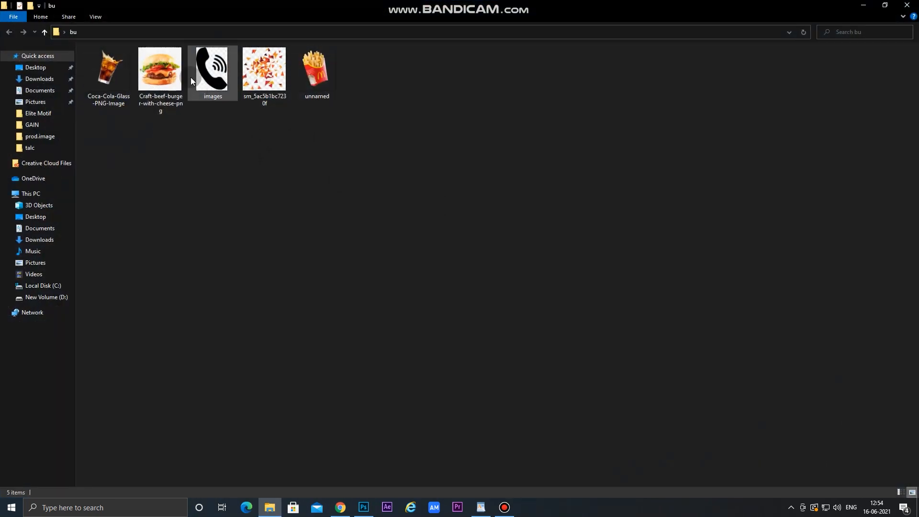
left_click_drag(167, 77, 378, 277)
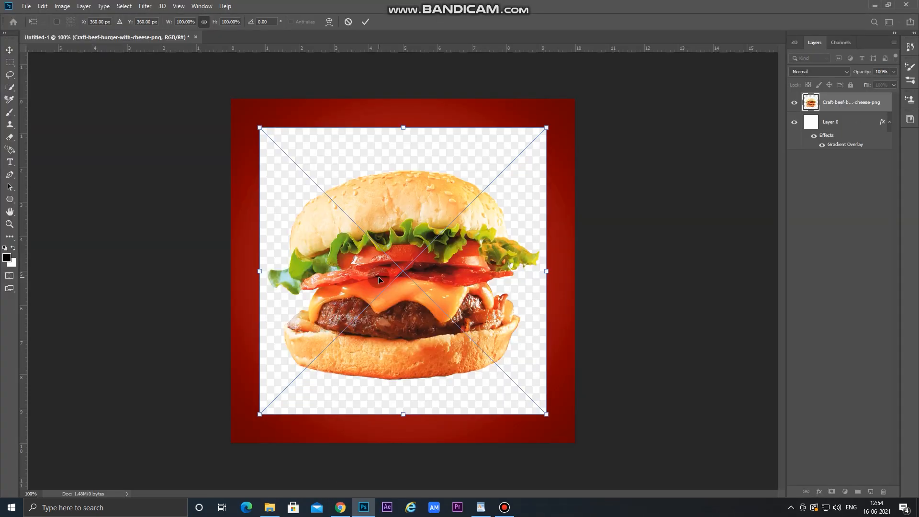
key("Return")
Rasterize the burger layer and erase its checkered background with the Magic Eraser at tolerance 32.
left_click(10, 151)
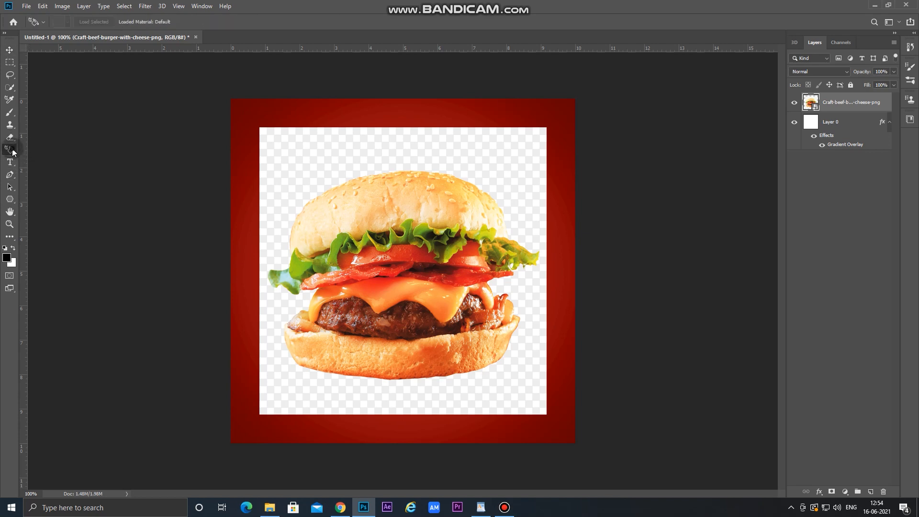
right_click(14, 139)
left_click(52, 155)
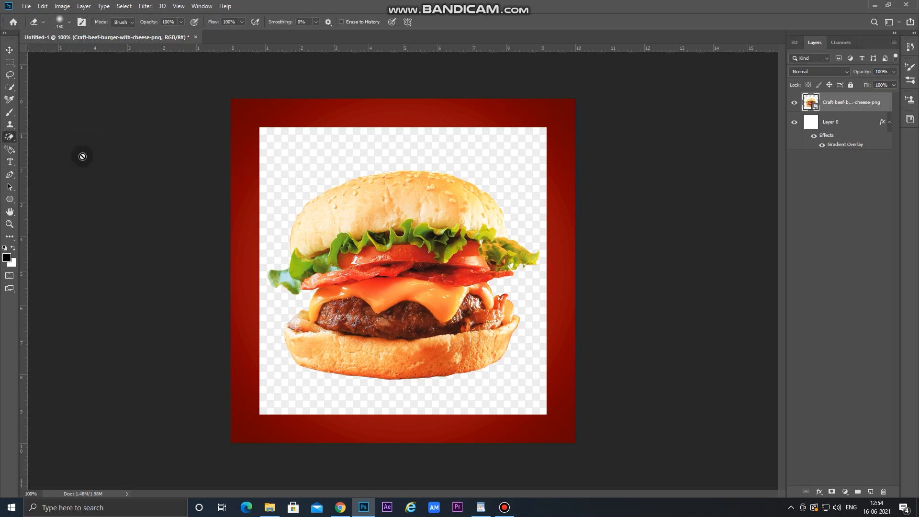
left_click(346, 150)
left_click(446, 194)
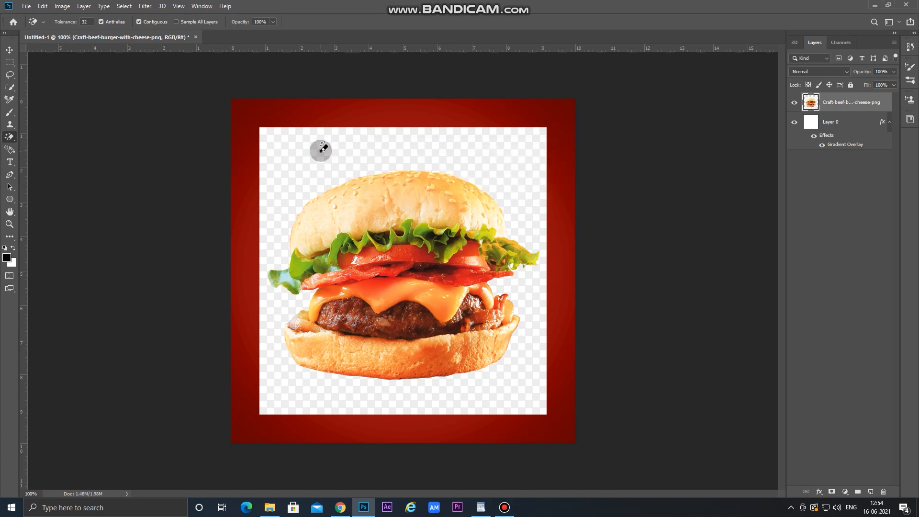
left_click(318, 148)
Scale the burger down slightly and position it in the lower middle of the canvas.
left_click(9, 49)
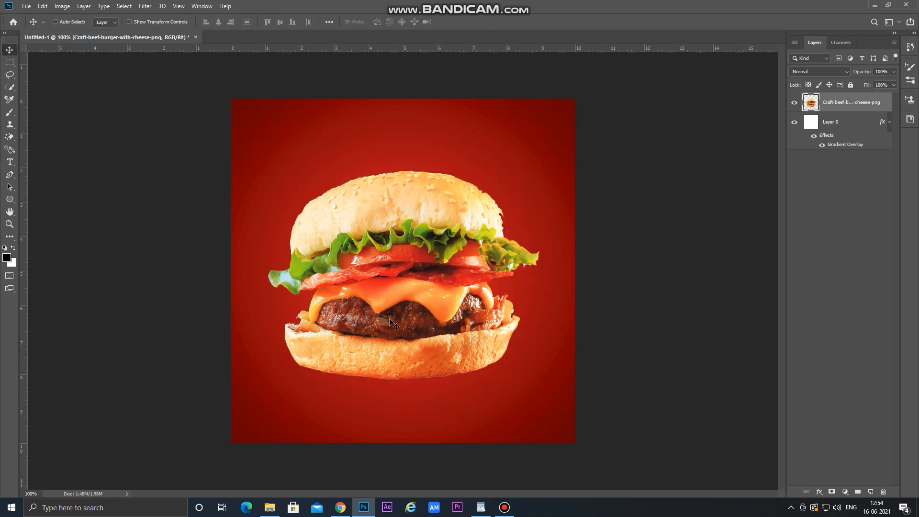
left_click_drag(434, 269, 433, 275)
key("ctrl+t")
left_click_drag(539, 176, 489, 214)
left_click_drag(397, 294, 416, 295)
key("Return")
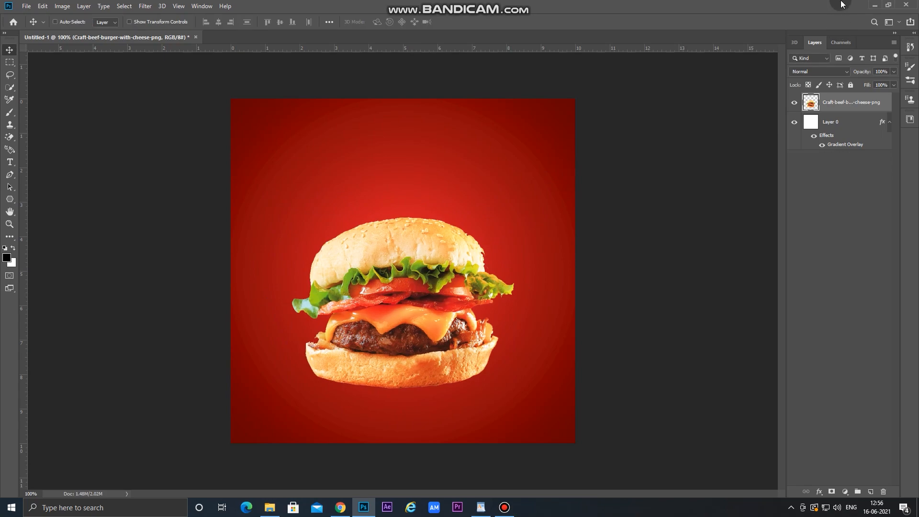
Place the Coca-Cola-Glass-PNG-Image file on the canvas and move its layer below the burger layer.
left_click(873, 7)
left_click_drag(111, 78, 457, 246)
key("Return")
left_click_drag(859, 101, 853, 133)
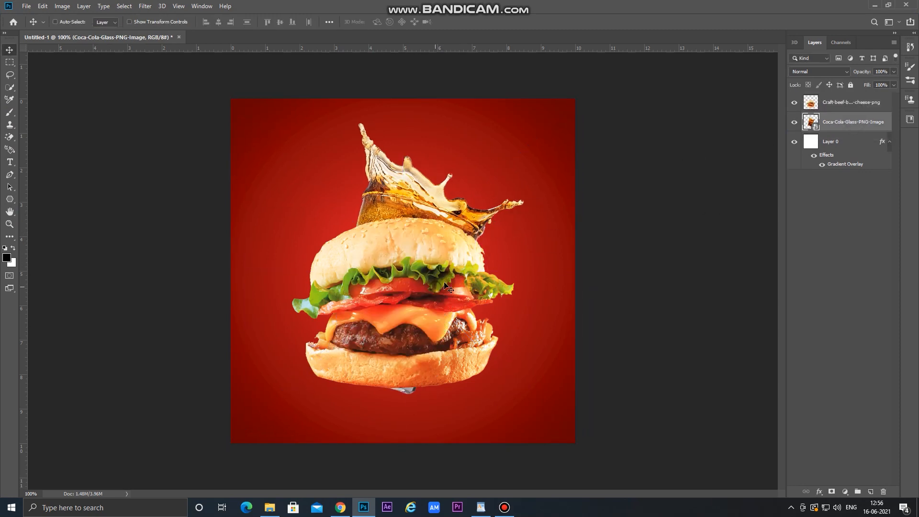
Move the burger lower on the canvas and shrink it further so more of the glass shows behind it.
left_click(831, 106)
left_click_drag(385, 346, 385, 364)
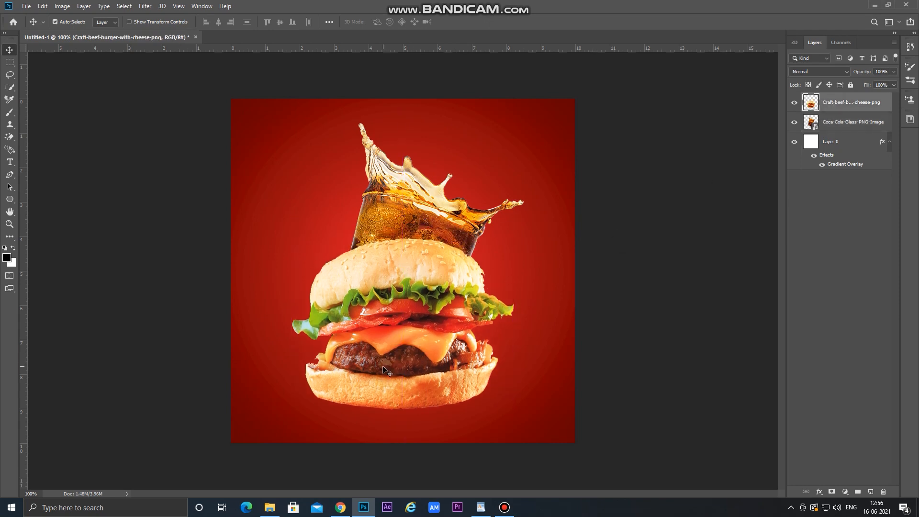
key("ctrl+t")
left_click_drag(535, 227, 459, 266)
left_click_drag(395, 360, 395, 365)
key("Return")
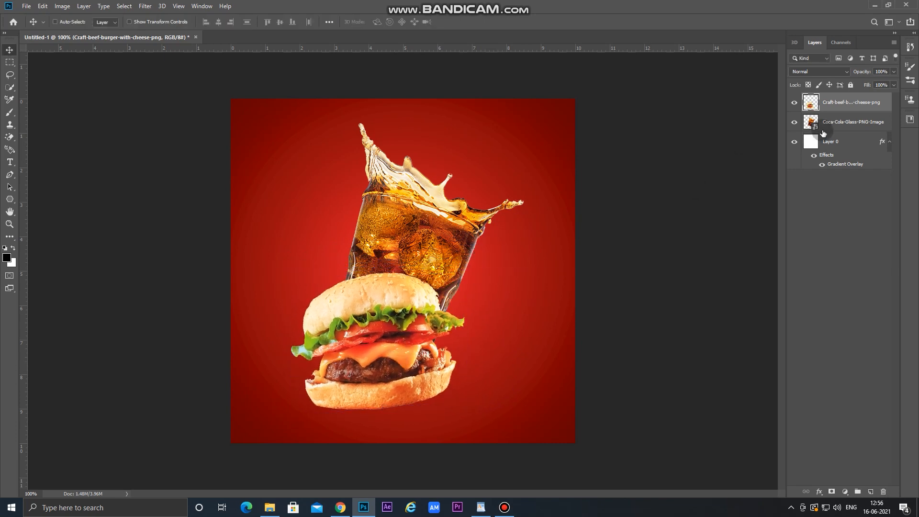
Scale the Coca-Cola glass to about 26.5% and position it behind the burger's upper right side.
left_click(828, 124)
key("ctrl+t")
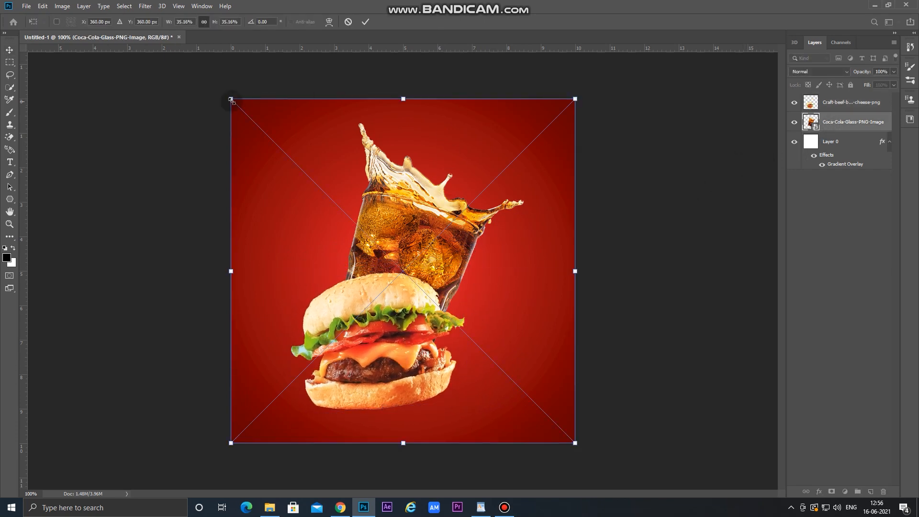
left_click_drag(231, 99, 286, 153)
left_click_drag(463, 274, 452, 253)
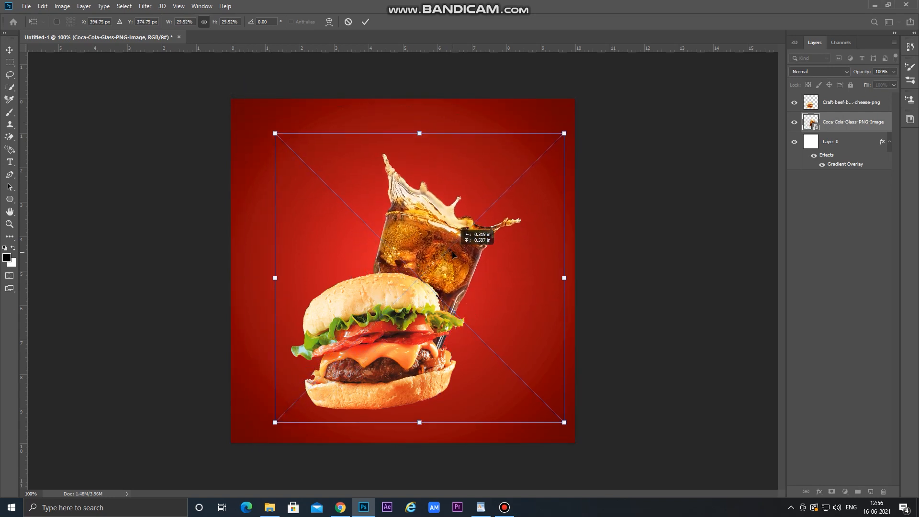
left_click_drag(563, 133, 536, 160)
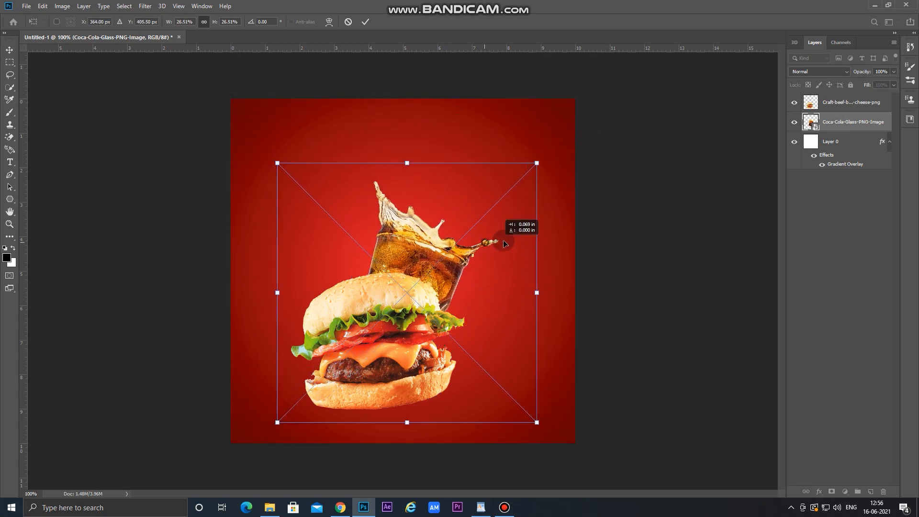
left_click_drag(485, 244, 510, 238)
key("Return")
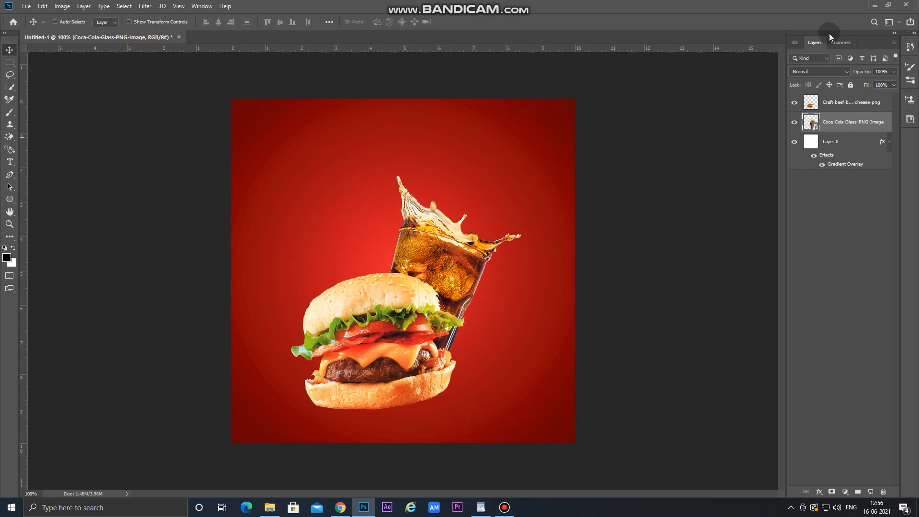
left_click(871, 5)
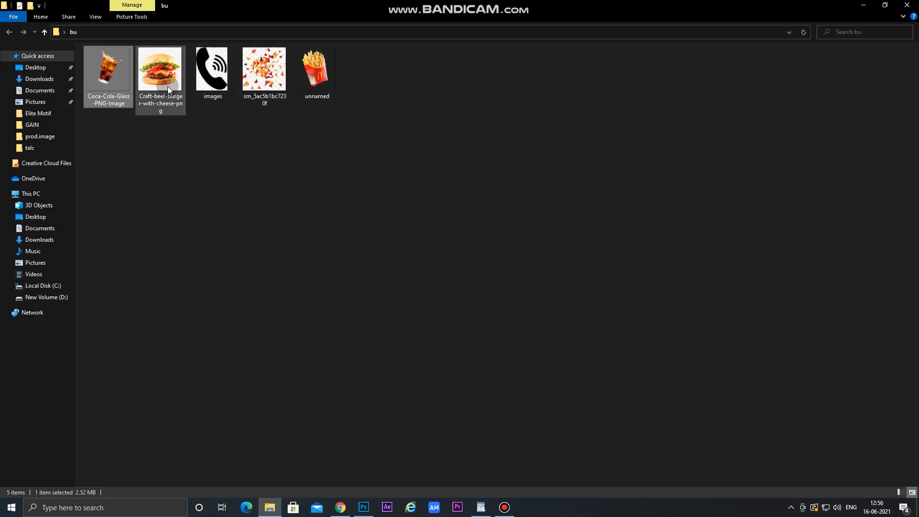
left_click(315, 80)
left_click_drag(314, 80, 387, 246)
key("Return")
key("Delete")
Open unnamed.png from the bu folder, bring the fries into the poster behind the burger's upper left, and order their layer below the glass.
left_click(26, 6)
left_click(37, 25)
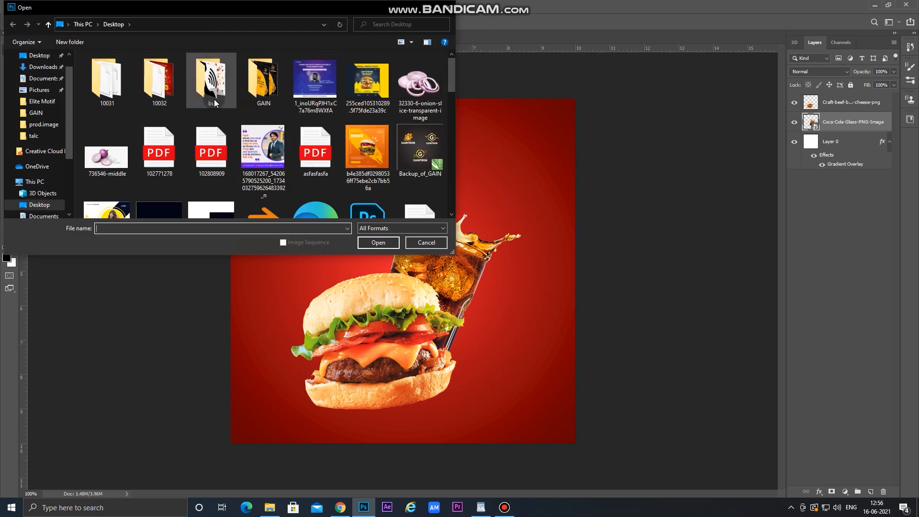
double_click(211, 92)
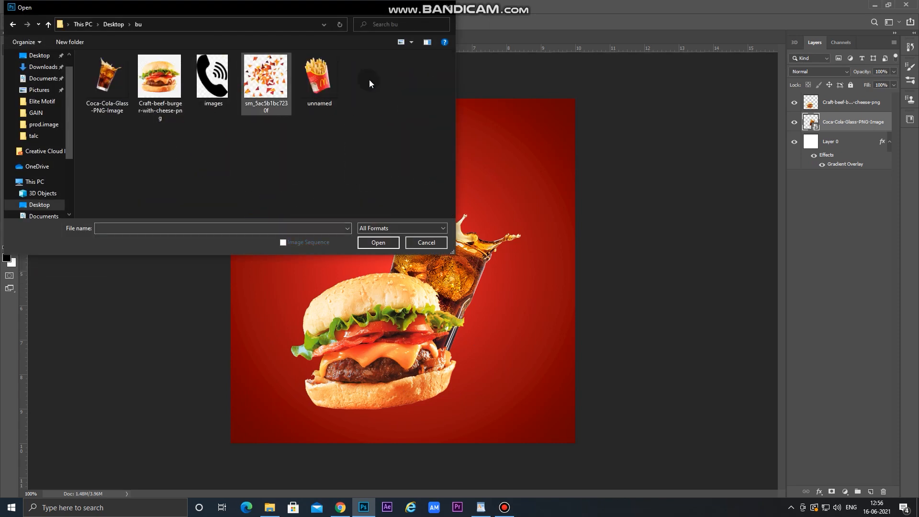
left_click(335, 93)
left_click(378, 242)
left_click_drag(404, 273, 353, 303)
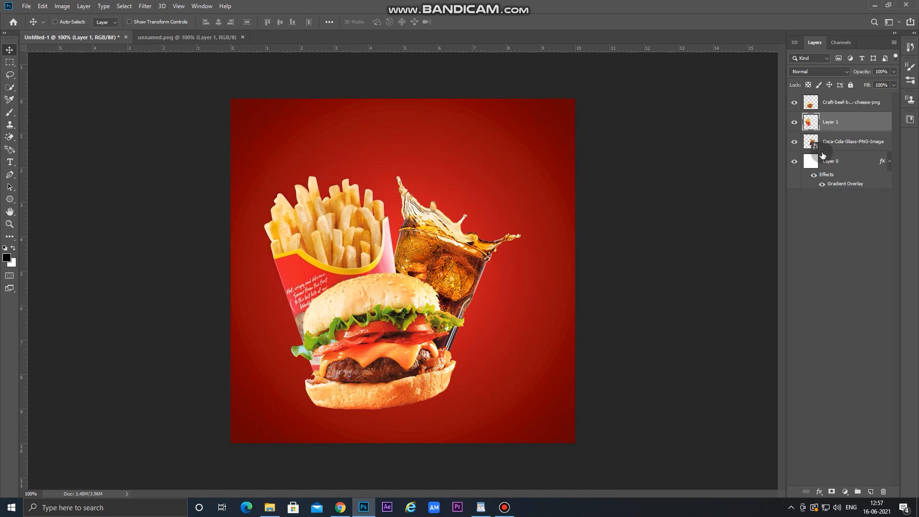
left_click_drag(841, 125, 845, 156)
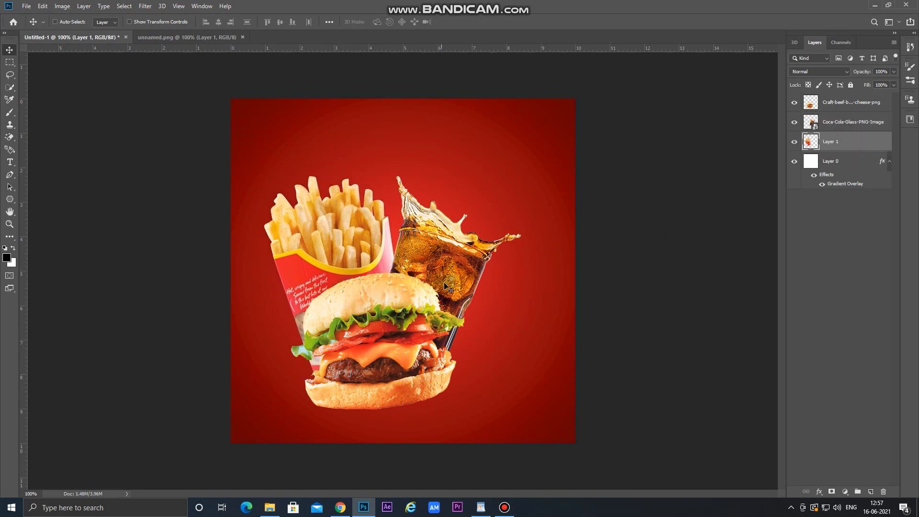
Scale the burger, glass and fries layers together to about 85% and reposition the group near the poster's centre.
left_click(835, 123)
left_click(838, 103, "shift")
left_click(834, 141, "shift")
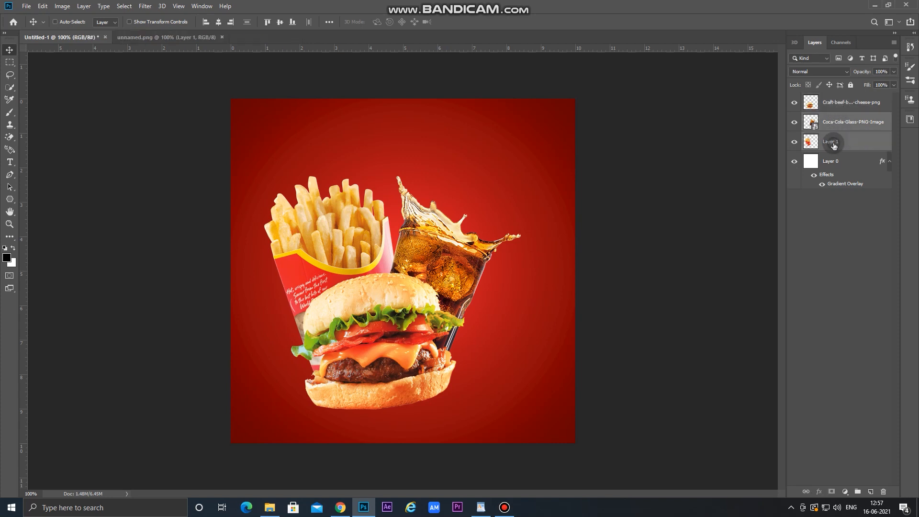
left_click(837, 104, "ctrl")
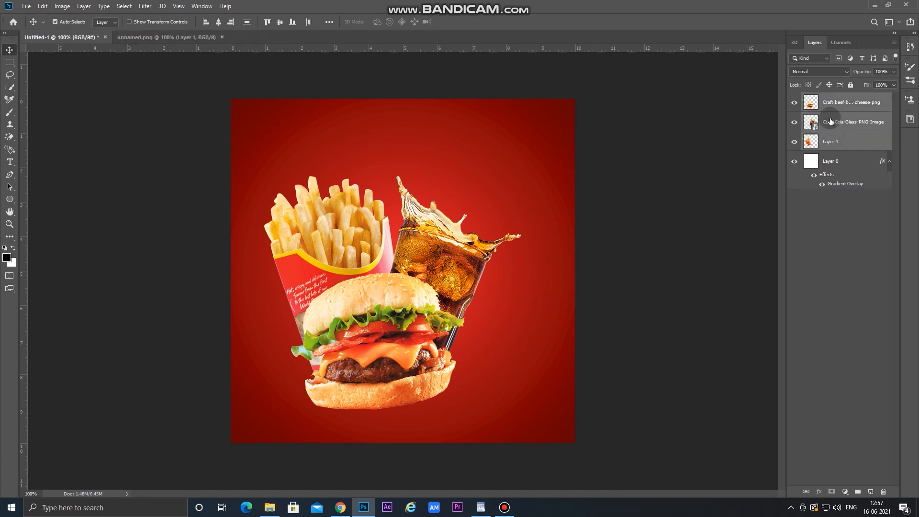
key("ctrl+t")
left_click_drag(263, 176, 305, 209)
left_click_drag(436, 353, 428, 343)
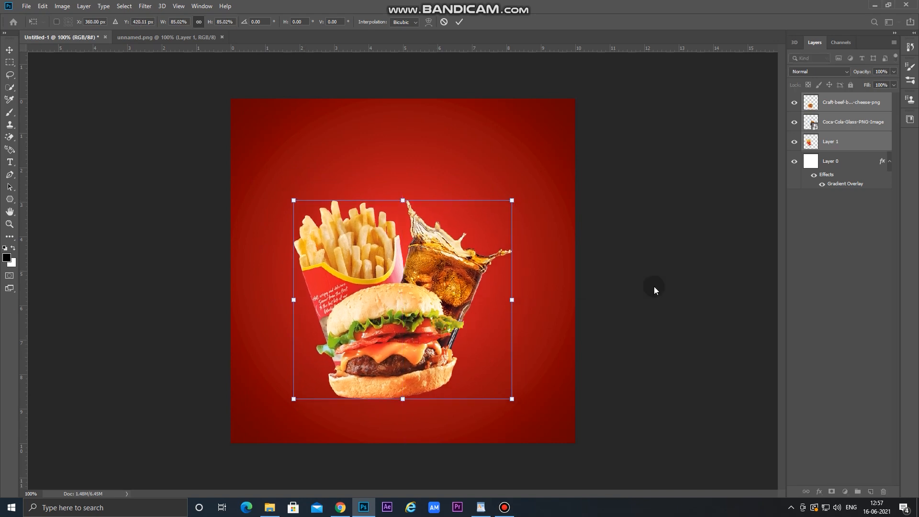
Enlarge the burger alone to about 123.5% and centre it in front of the fries and glass.
left_click(842, 149)
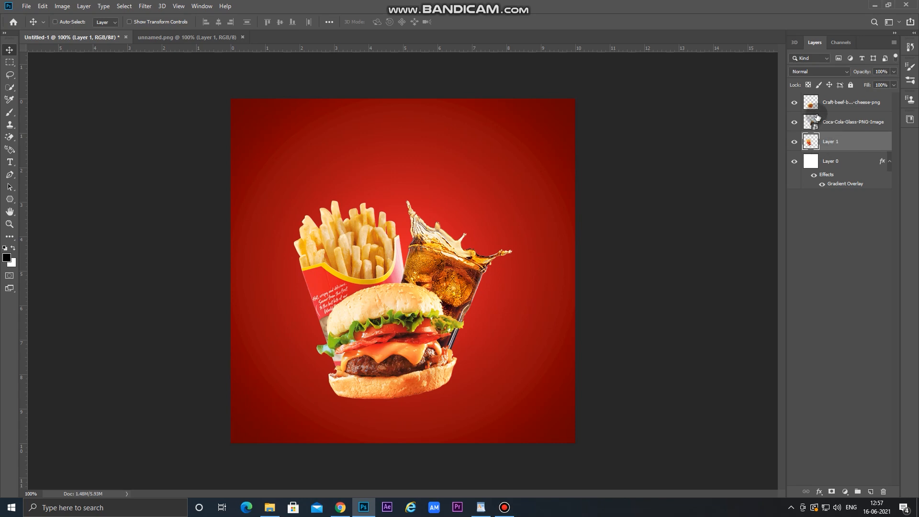
left_click(833, 111)
key("ctrl+t")
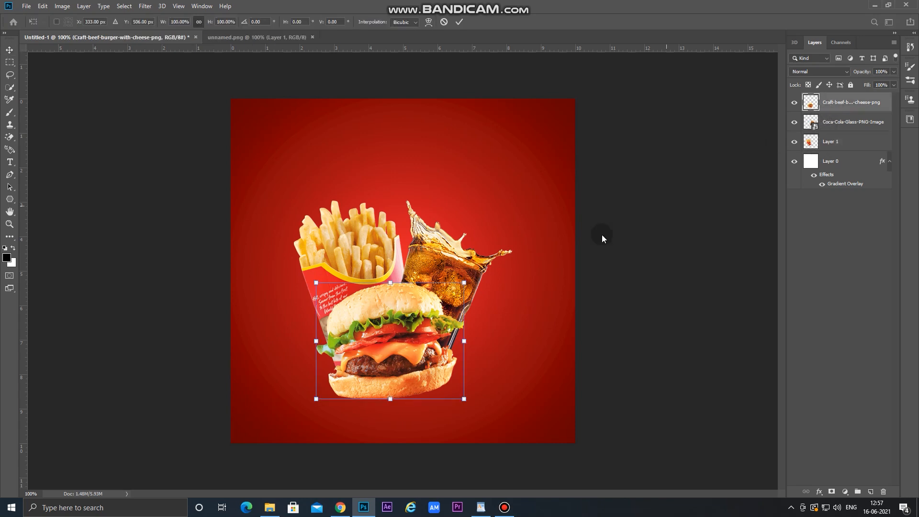
left_click_drag(464, 282, 498, 255)
left_click_drag(440, 298, 434, 303)
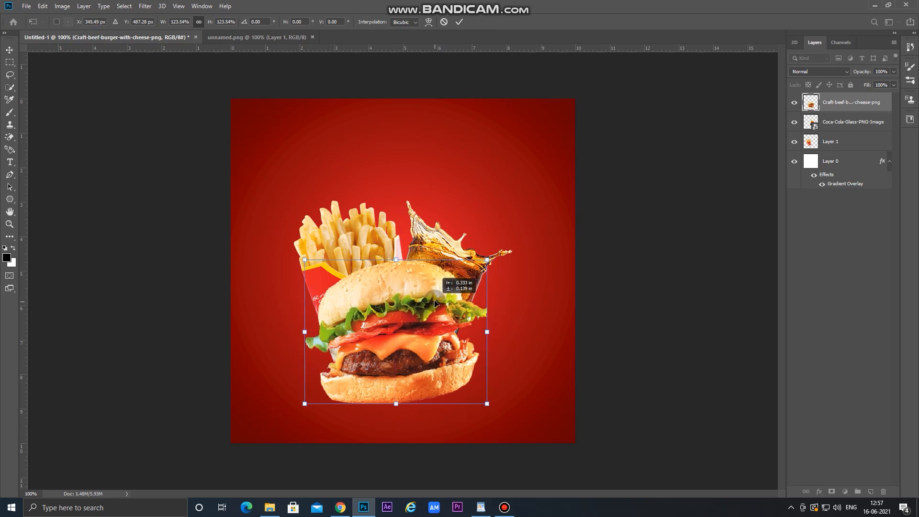
key("Return")
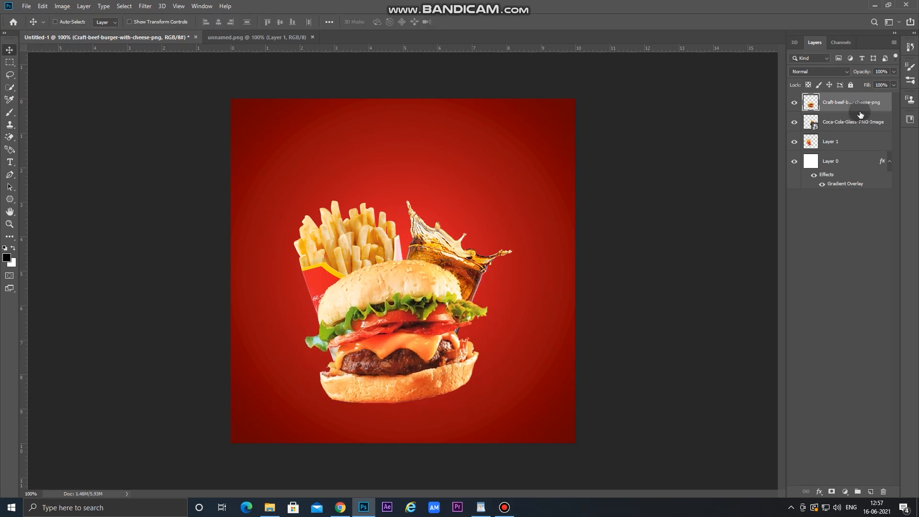
Raise the Coca-Cola glass and enlarge it slightly so more of it shows behind the burger's upper right side.
left_click(857, 126)
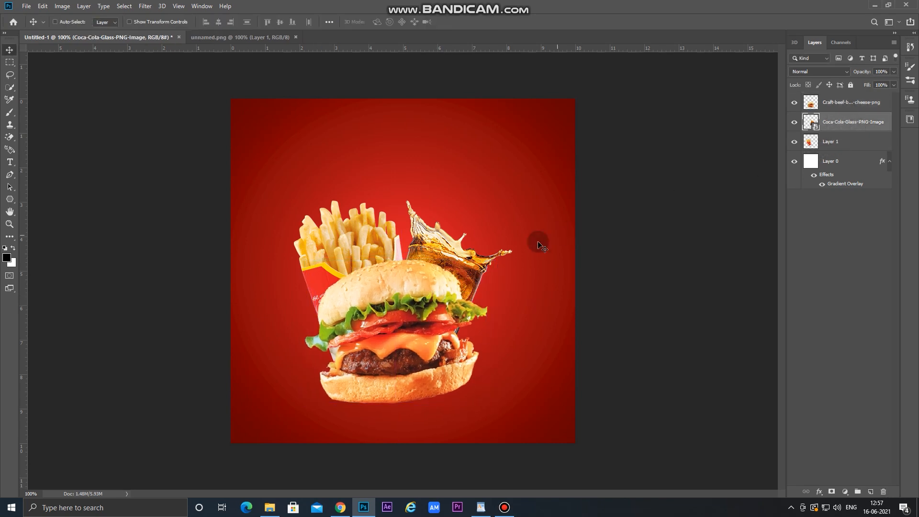
left_click_drag(488, 261, 493, 240)
key("ctrl+t")
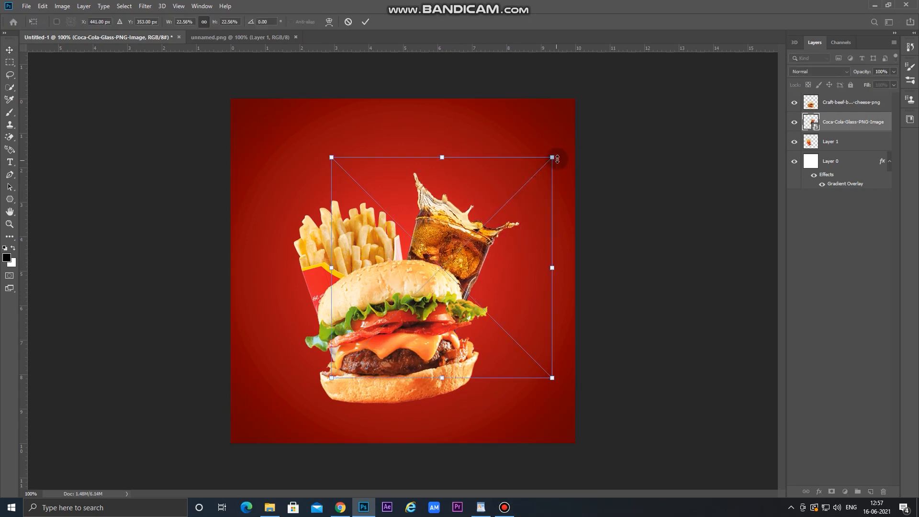
left_click_drag(552, 156, 578, 130)
left_click_drag(462, 227, 449, 239)
key("Return")
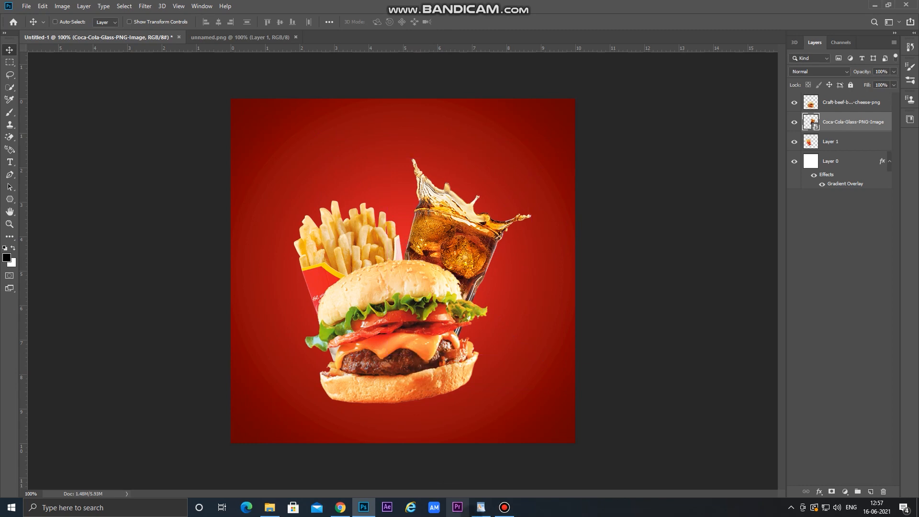
Switch to the WordPad document, select the word "burger" in the poster copy, and return to Photoshop.
left_click(477, 513)
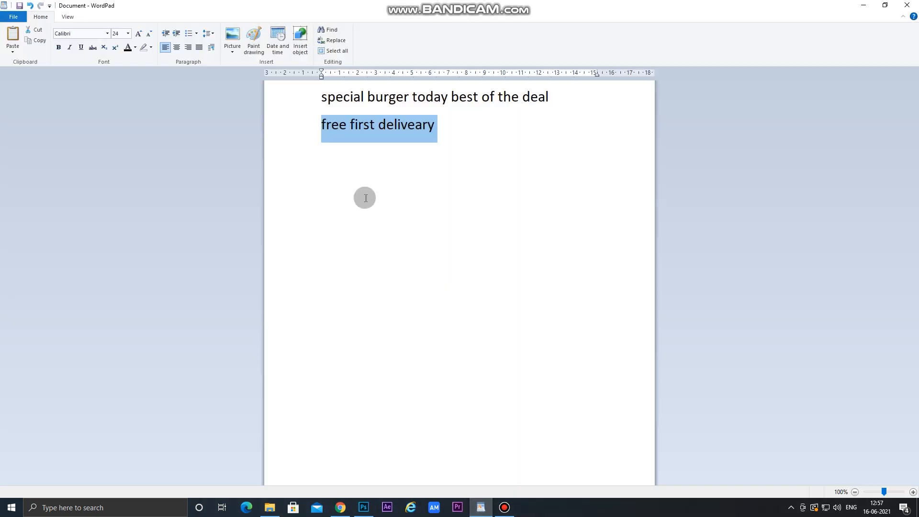
left_click(394, 183)
left_click_drag(367, 95, 412, 95)
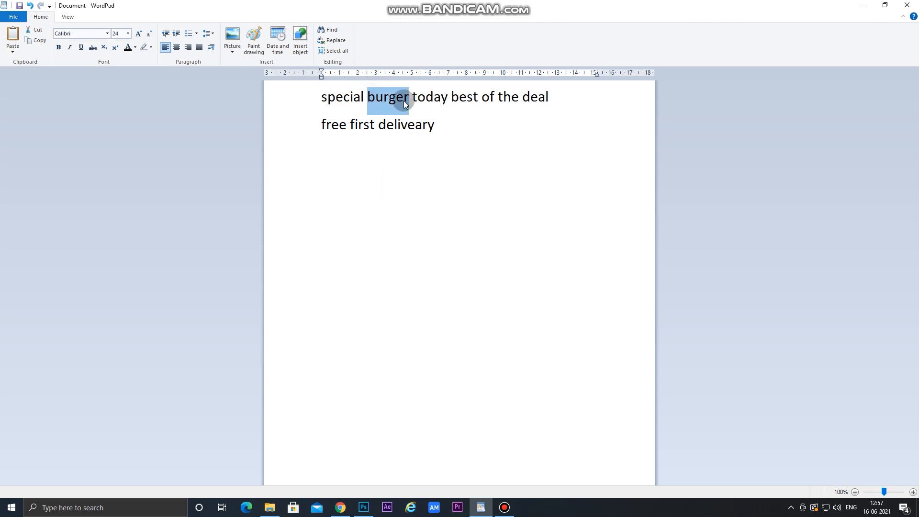
left_click(863, 6)
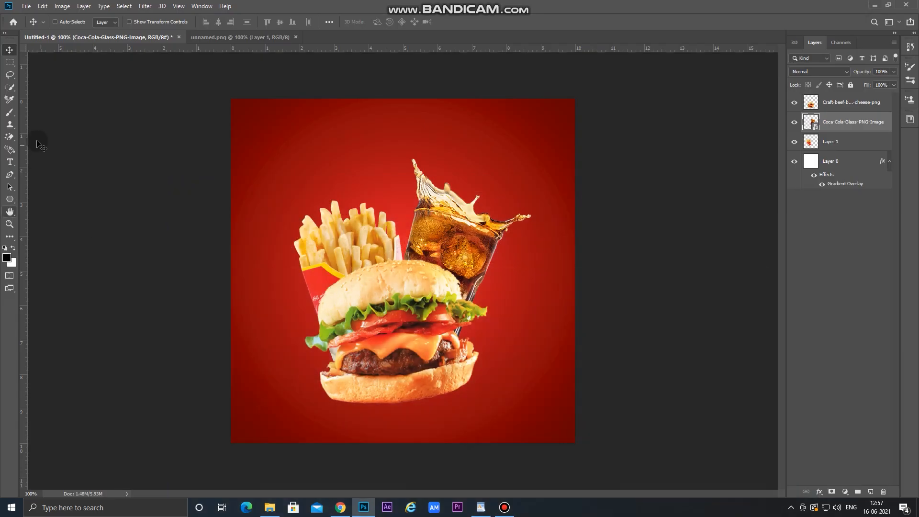
Add the text "Burger" with a capital B above the fries at 72 pt in yellow-orange.
left_click(10, 163)
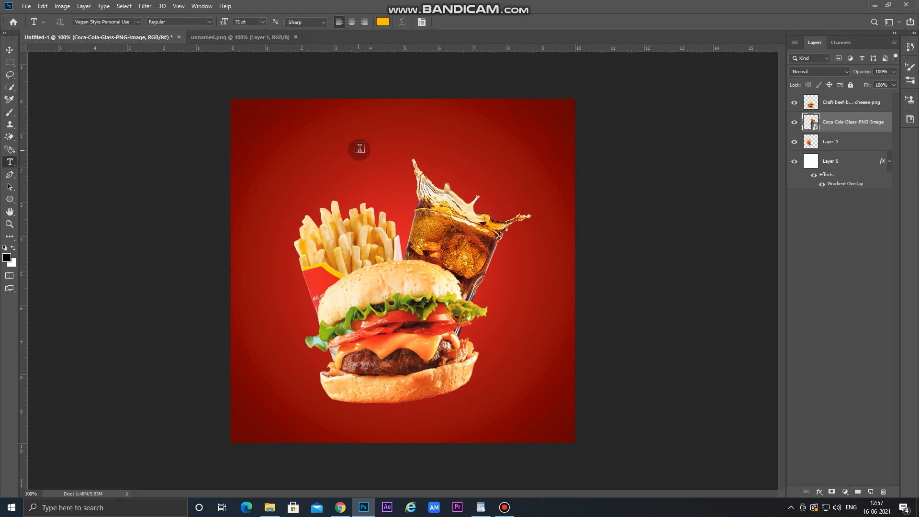
left_click(307, 140)
type("burger")
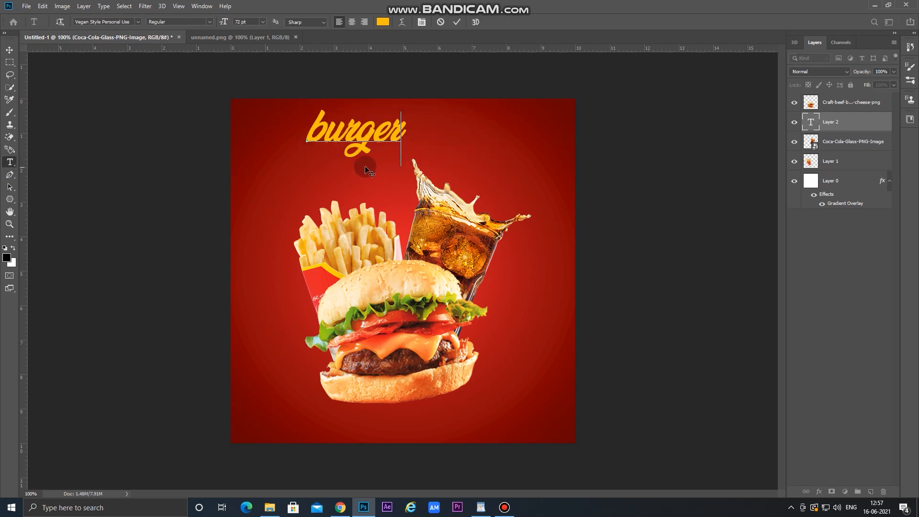
left_click(331, 126)
key("BackSpace")
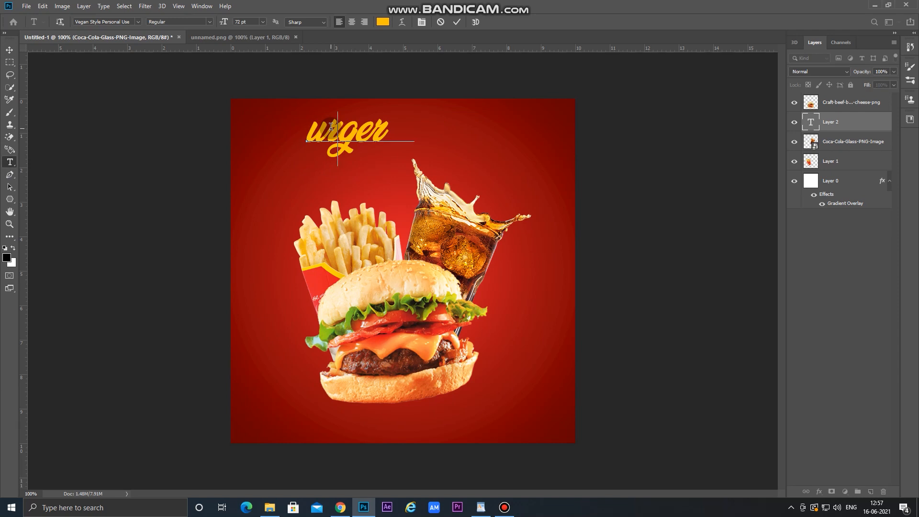
type("B")
Set the title's font to Vegan Style Personal Use and move the title lower toward the poster's centre line.
key("ctrl+a")
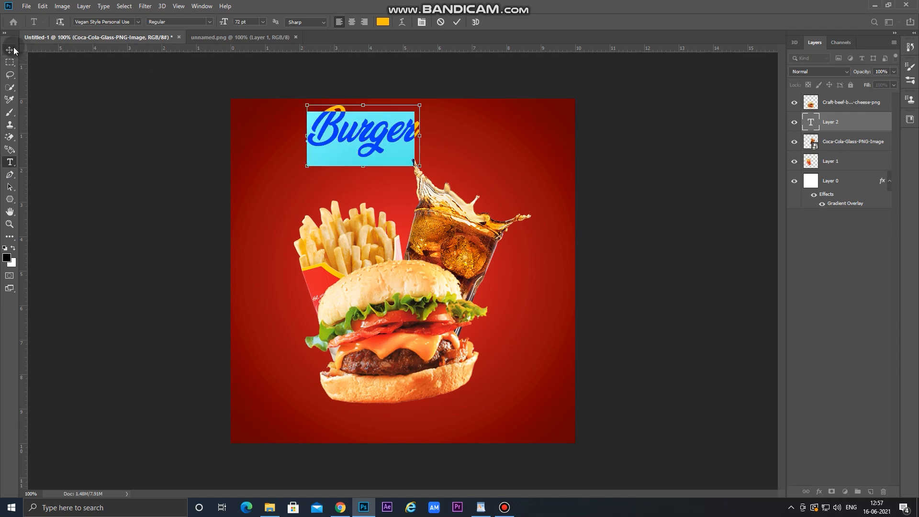
left_click(138, 22)
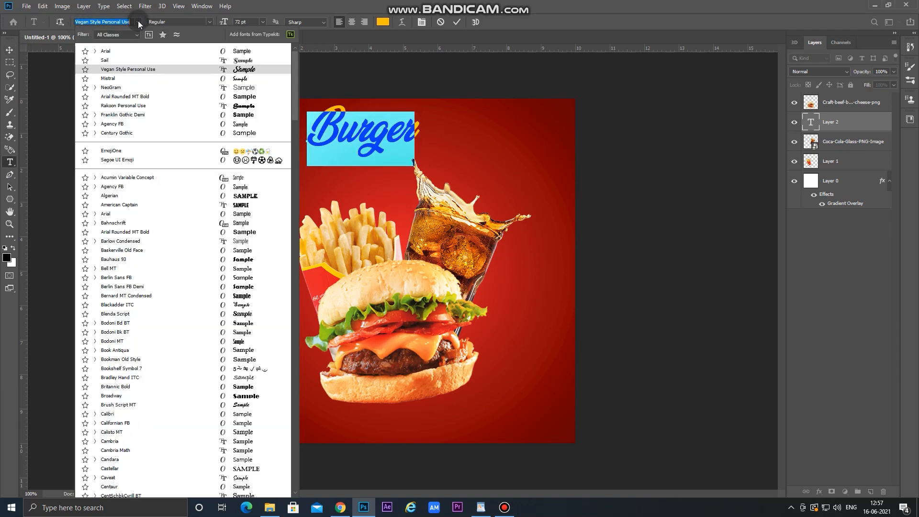
left_click(206, 66)
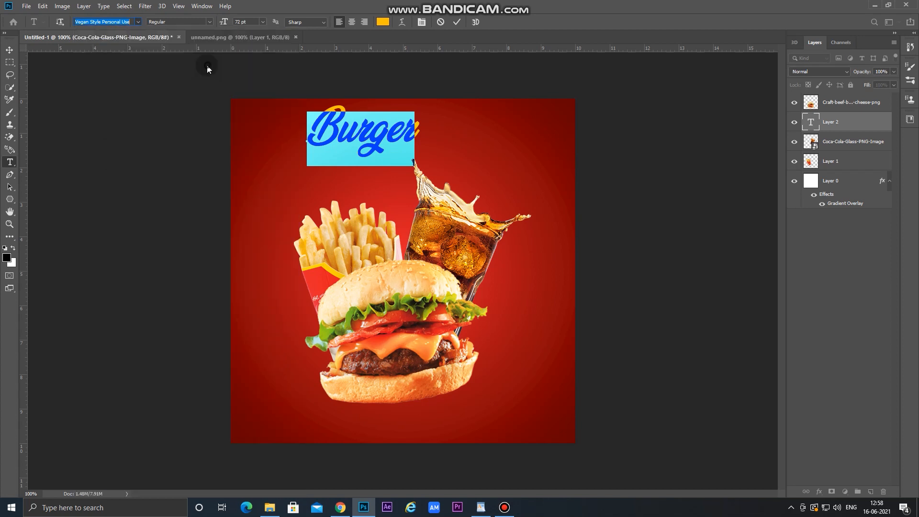
left_click(6, 51)
left_click_drag(391, 136, 430, 171)
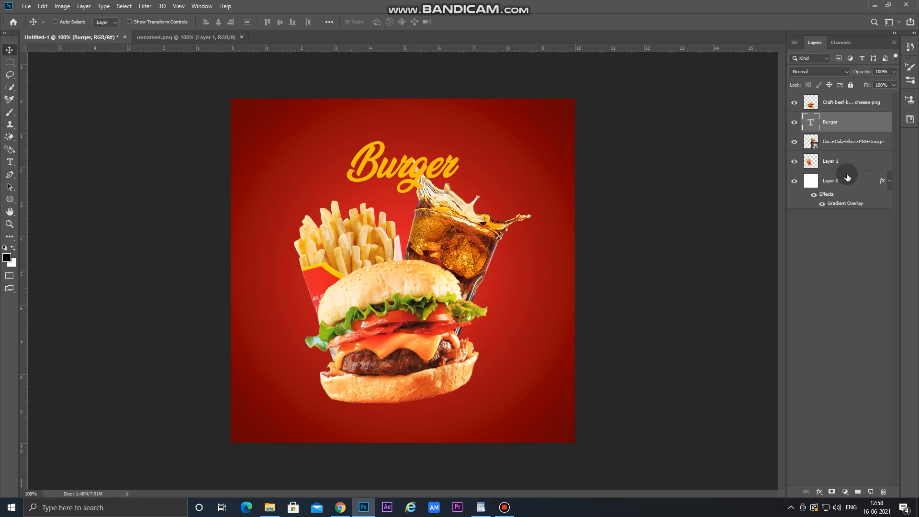
Place the burger image layer below the title layer, and shrink and lower the burger, glass and fries together beneath the title.
left_click(843, 147)
left_click_drag(837, 101, 844, 132)
left_click(845, 161, "shift")
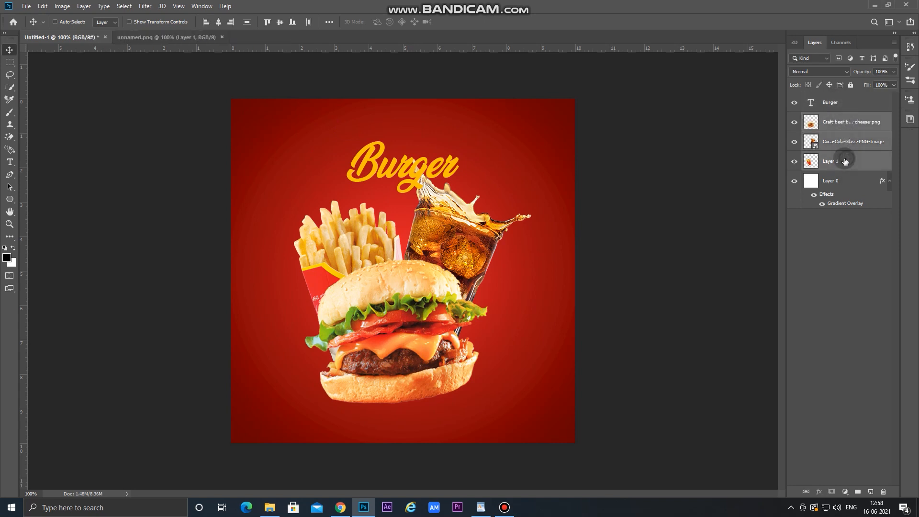
key("ctrl+t")
left_click_drag(533, 156, 509, 184)
left_click_drag(475, 248, 476, 263)
key("Return")
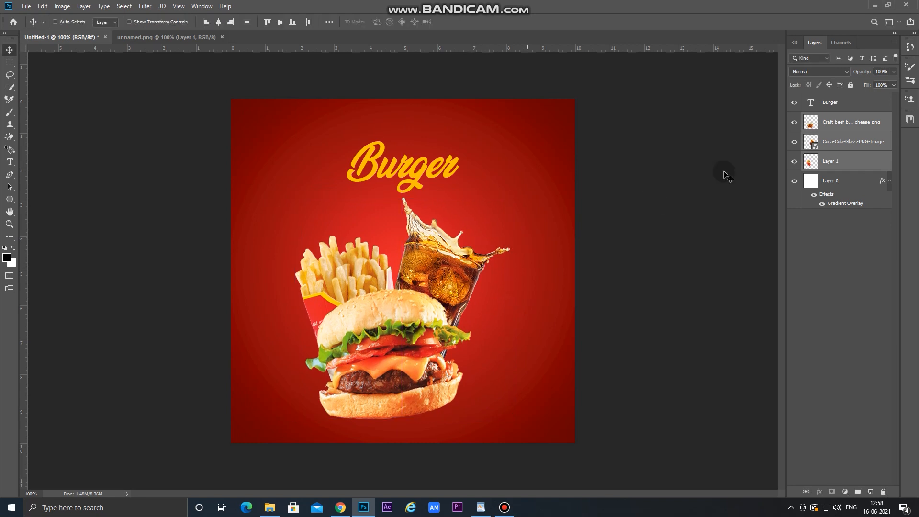
Enlarge the Burger title to about 146.7% width and 145% height and centre it above the food.
left_click(816, 109)
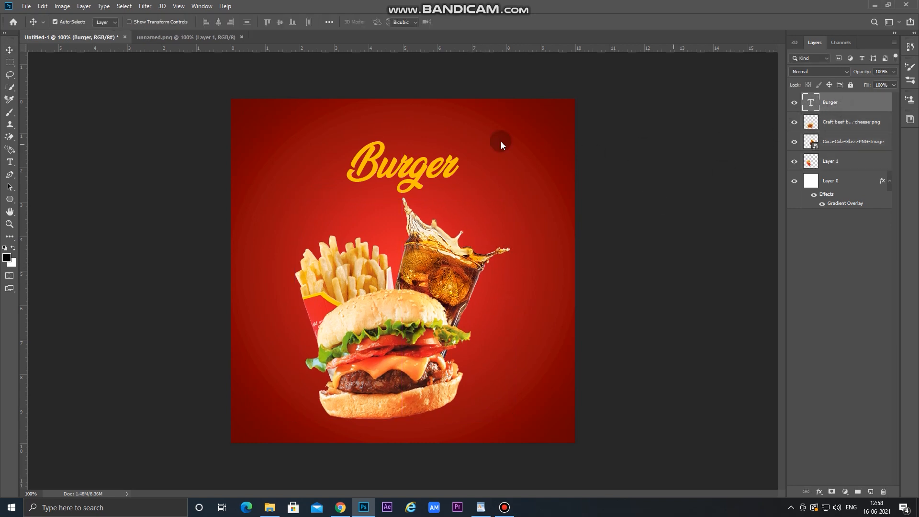
key("ctrl+t")
left_click_drag(459, 140, 496, 121)
left_click_drag(472, 159, 460, 175)
mouse_move(512, 127)
left_mouse_down()
mouse_move(512, 118)
mouse_move(498, 129)
left_mouse_up()
key("ctrl+z")
left_click_drag(460, 178, 460, 184)
left_click_drag(460, 184, 455, 180)
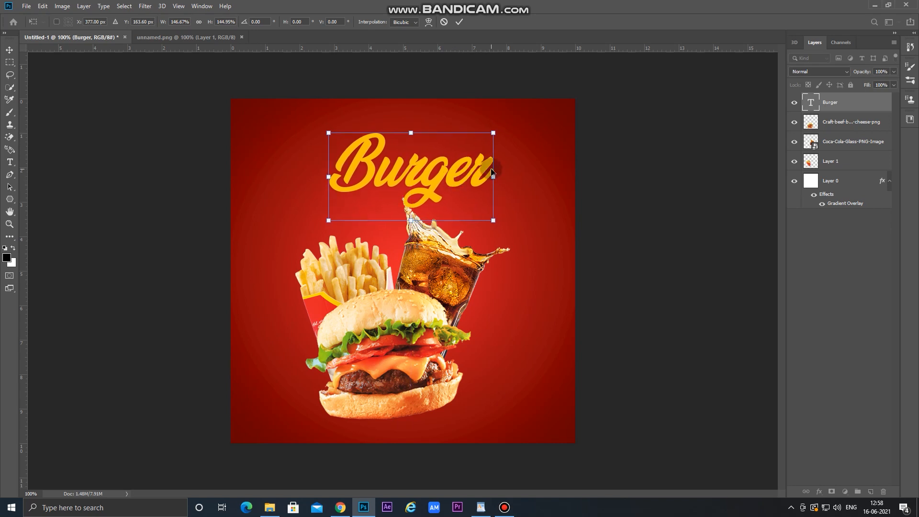
key("Return")
Move the Coca-Cola glass slightly lower so its splash clears the Burger title.
left_click_drag(441, 269, 441, 265)
left_click(877, 148)
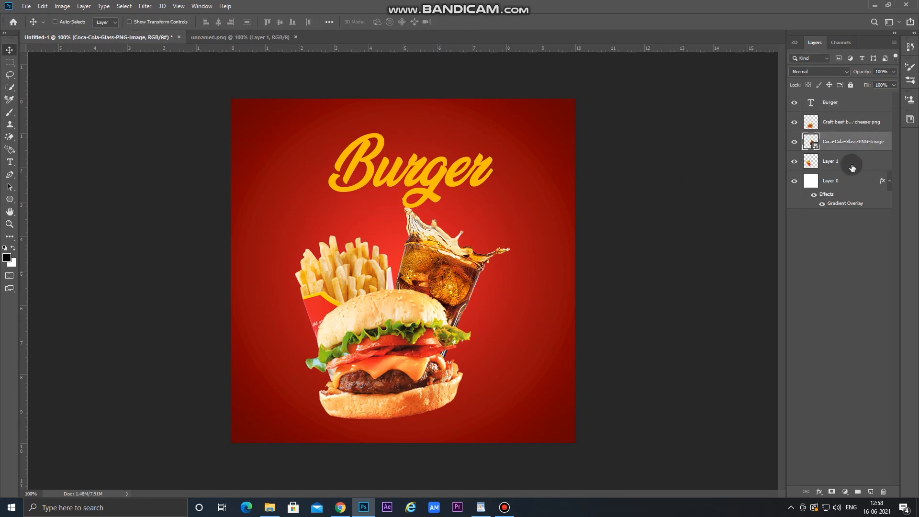
left_click_drag(433, 263, 435, 271)
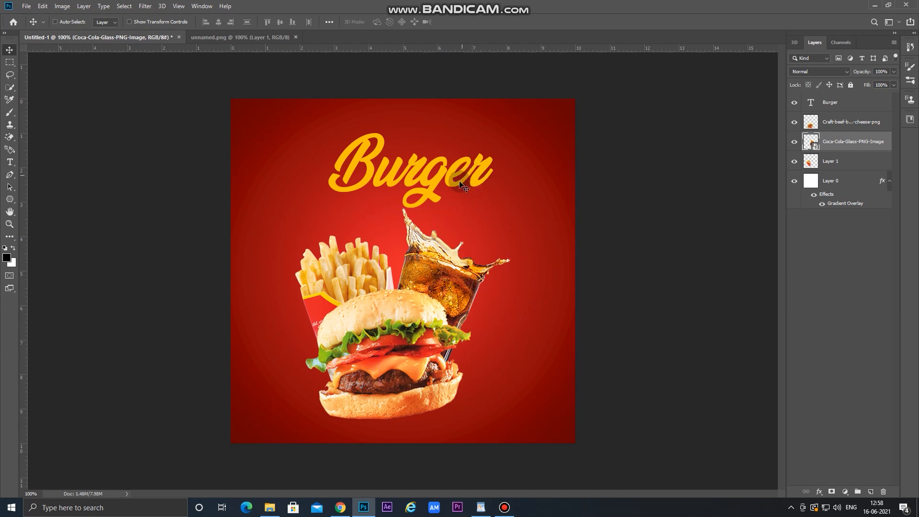
Copy the word "special" from the WordPad document and paste it as a new text layer near the title in the Photoshop poster.
left_click(481, 507)
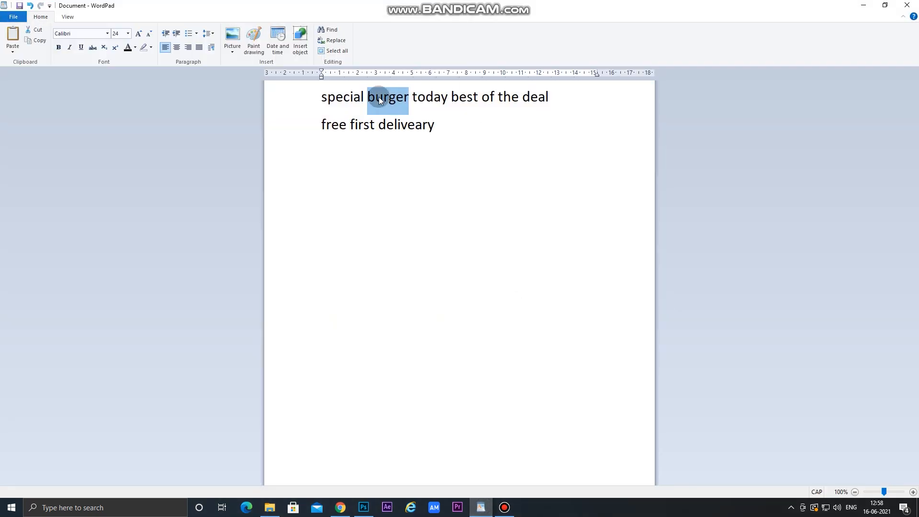
left_click_drag(363, 96, 293, 103)
key("ctrl+c")
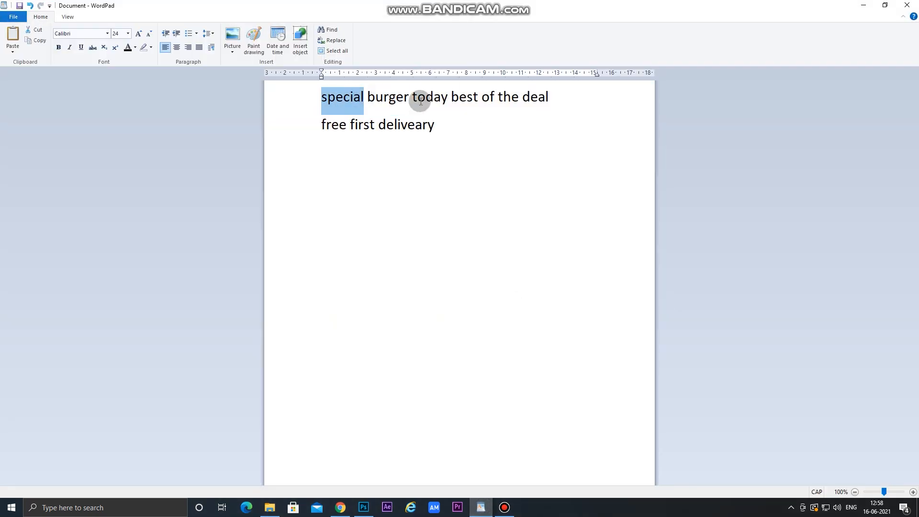
left_click(863, 5)
left_click(10, 161)
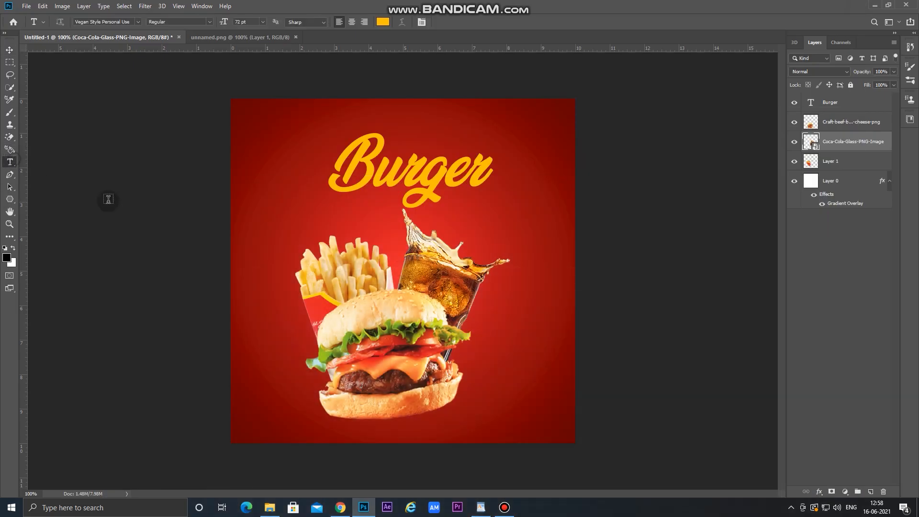
left_click(309, 211)
key("ctrl+v")
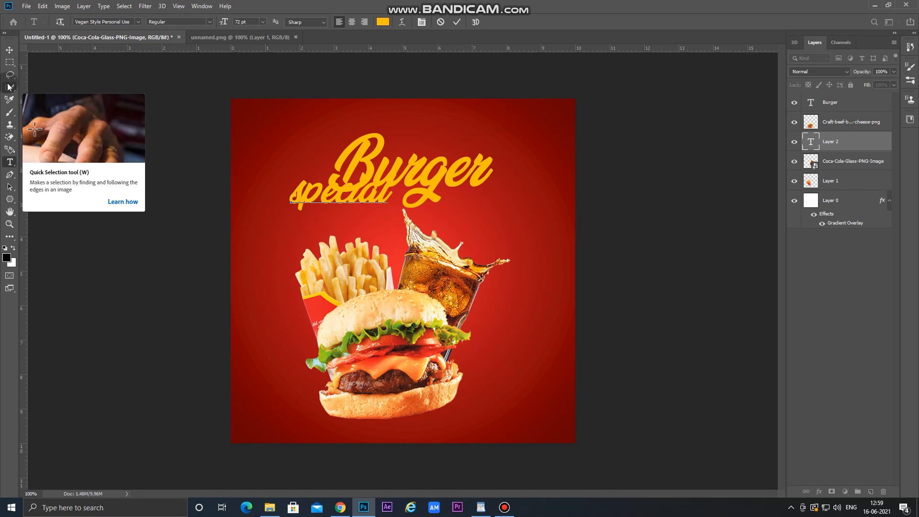
Change the colour of the "special" text to white (ffffff).
key("ctrl+a")
left_click(382, 21)
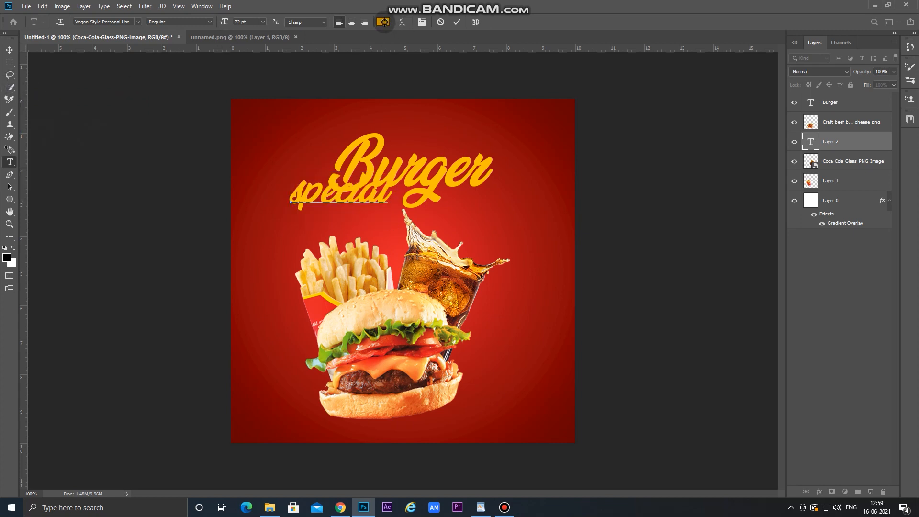
left_click_drag(230, 335, 170, 318)
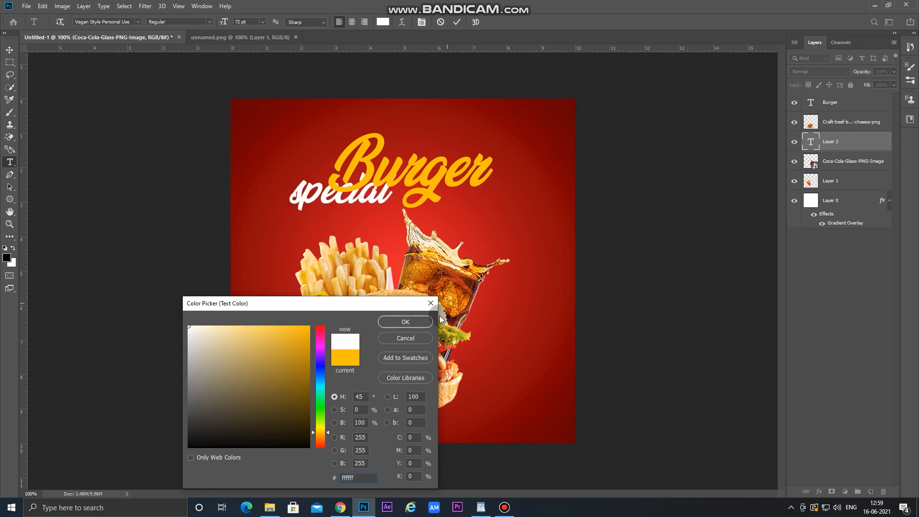
left_click(405, 321)
Move the "special" text above the right half of the Burger title and scale it to about 69%.
left_click(10, 50)
left_click_drag(354, 203, 458, 149)
key("ctrl+t")
left_click_drag(501, 120, 481, 134)
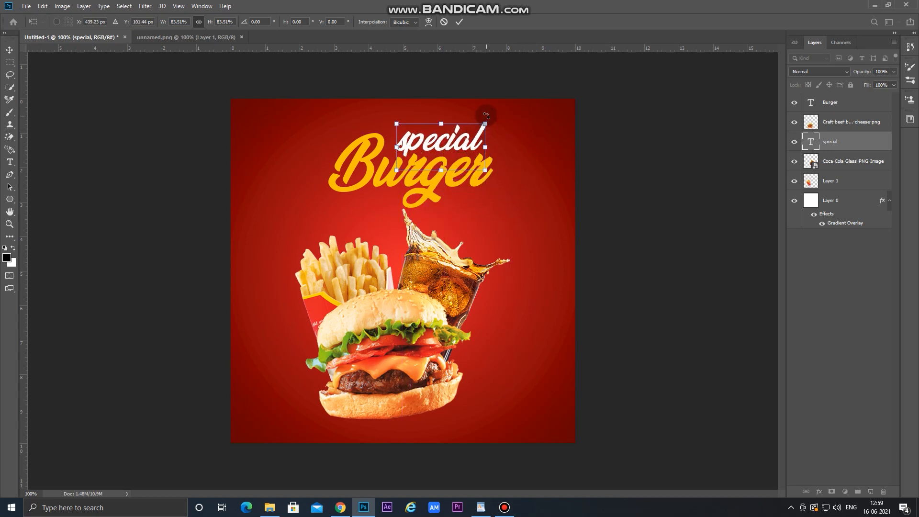
mouse_move(483, 125)
left_mouse_down()
mouse_move(469, 131)
mouse_move(477, 137)
left_mouse_up()
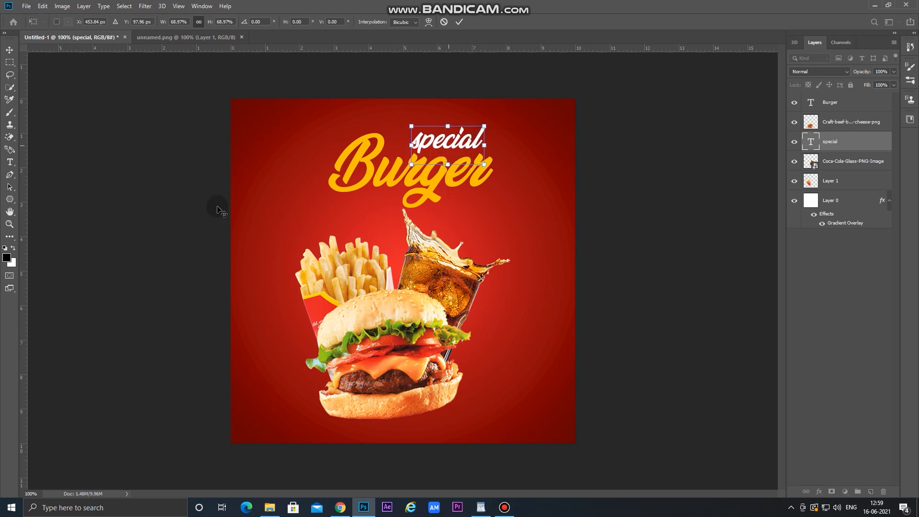
key("Return")
left_click(10, 165)
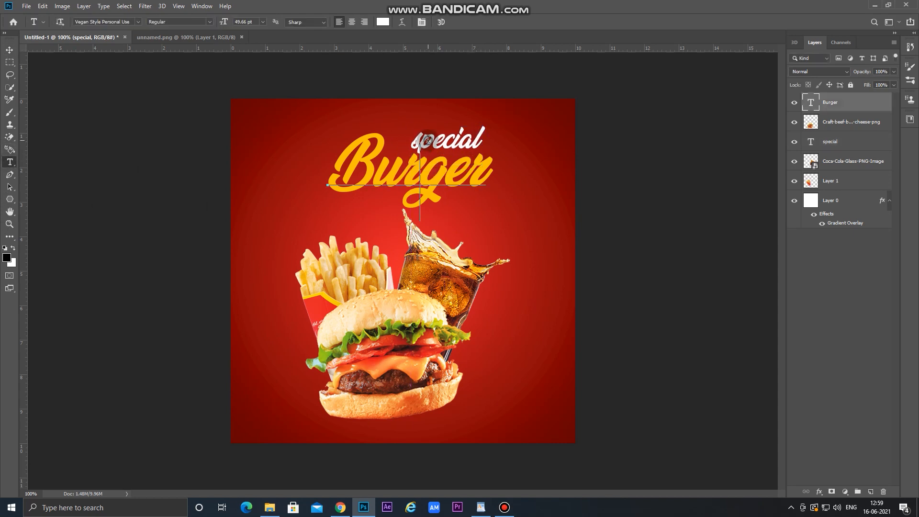
double_click(423, 165)
left_click(10, 50)
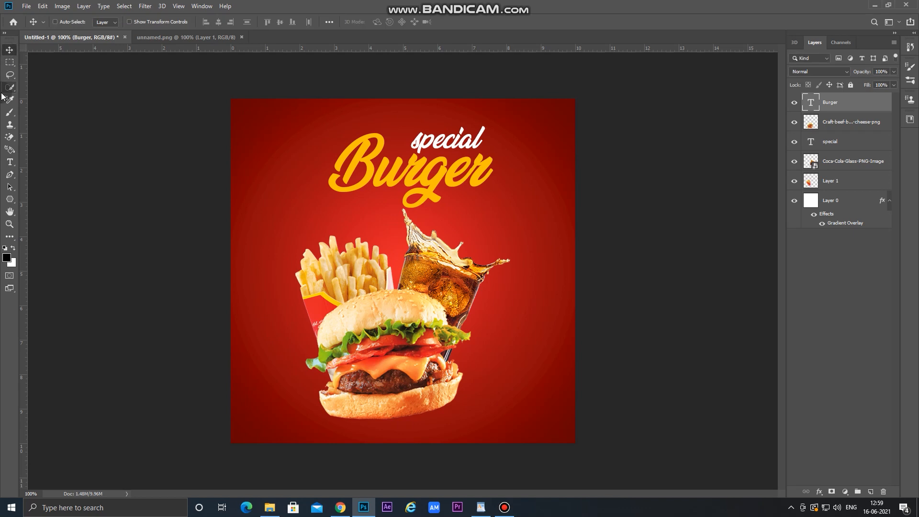
Try the Mistral and NeoGram fonts on the "special" text and settle on the Sail font.
left_click(10, 163)
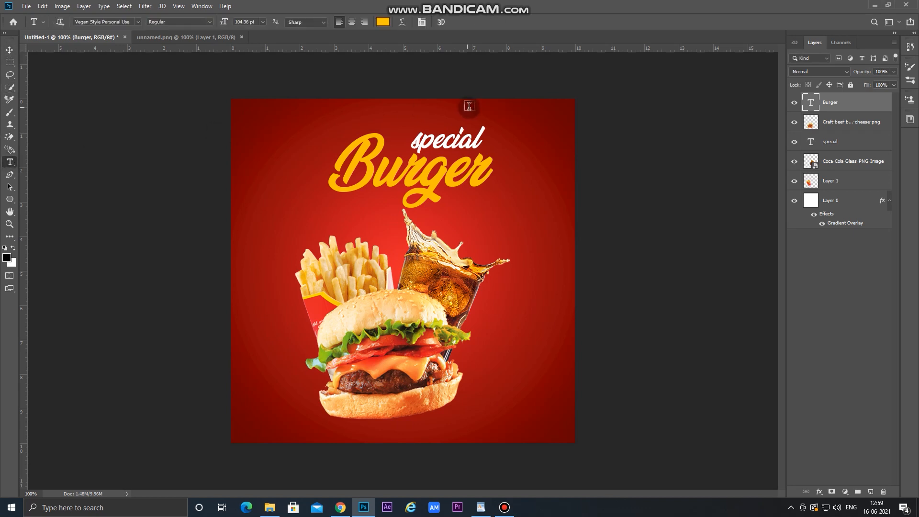
double_click(462, 134)
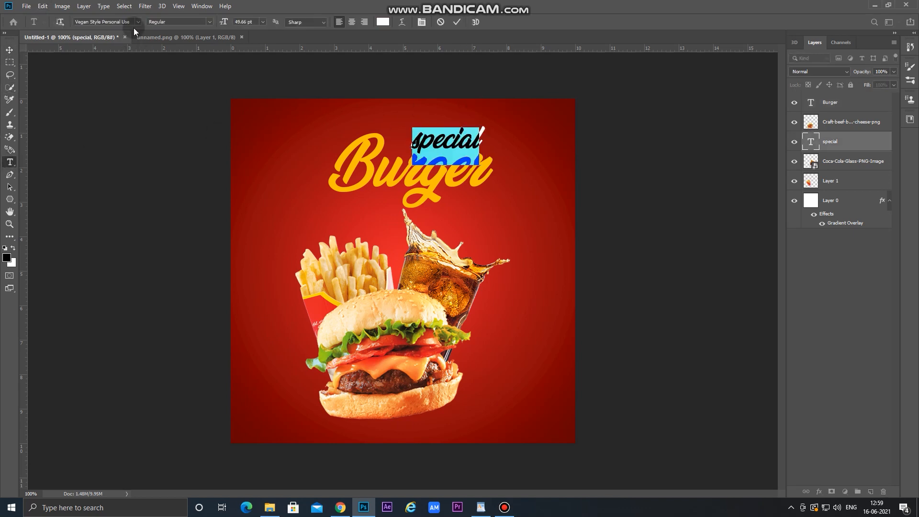
left_click(138, 22)
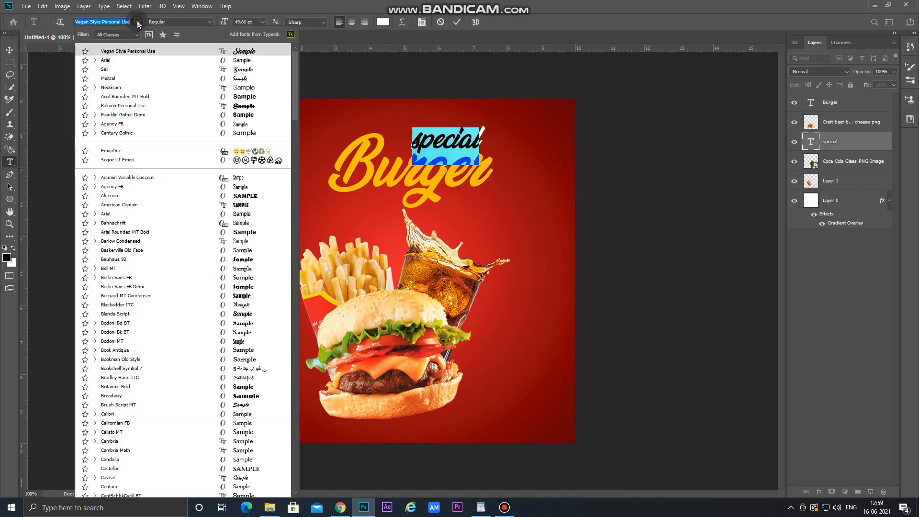
left_click(162, 79)
left_click(137, 22)
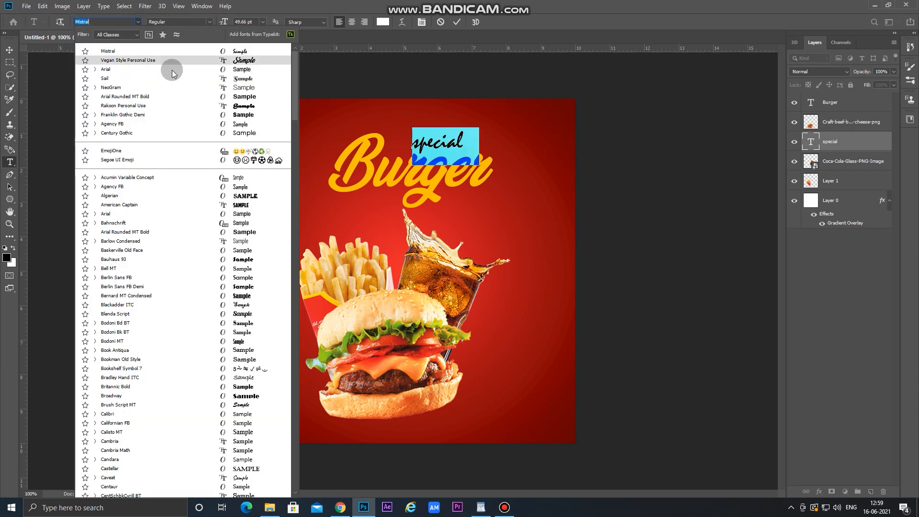
left_click(186, 88)
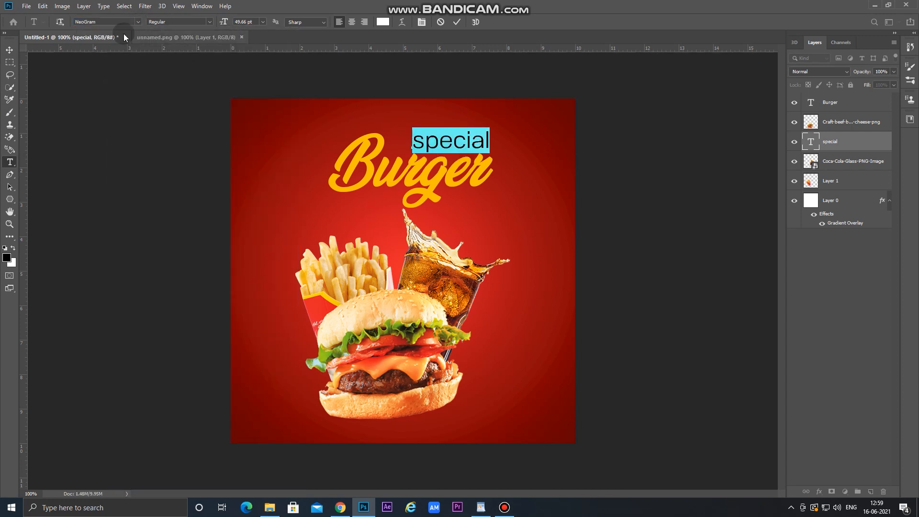
left_click(137, 25)
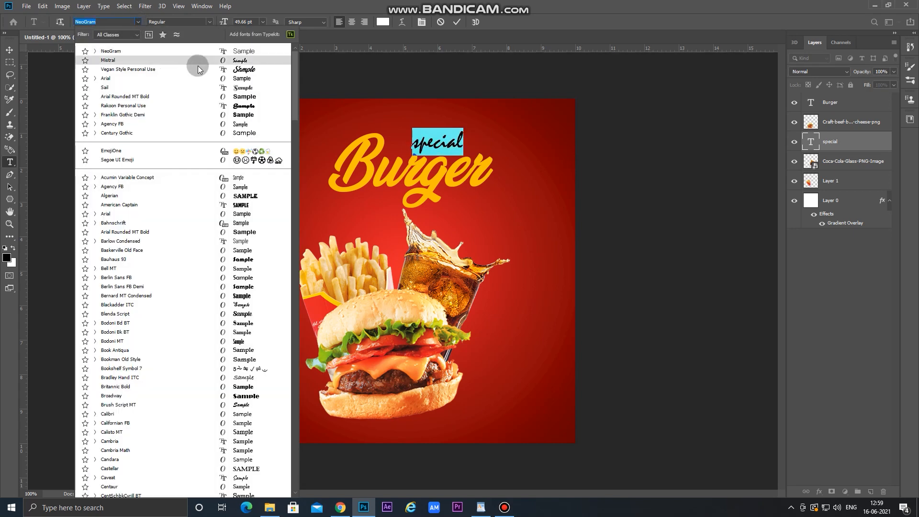
left_click(216, 88)
left_click(9, 49)
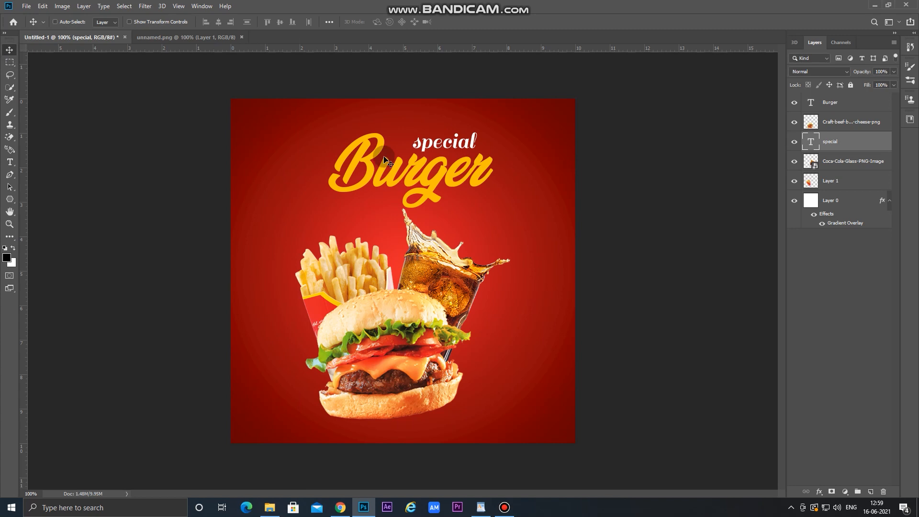
Scale the "special" text to 92% and place it just above the middle of the Burger title.
left_click_drag(449, 149, 504, 208)
key("ctrl+t")
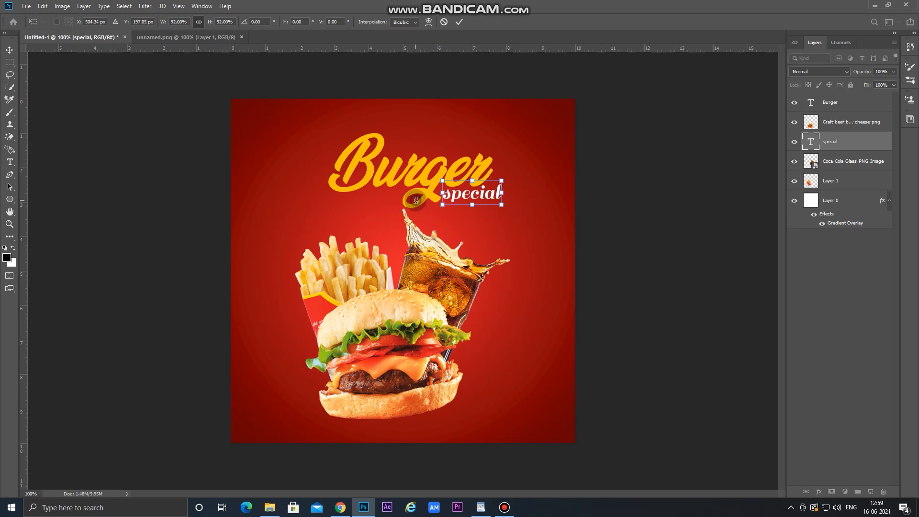
key("Return")
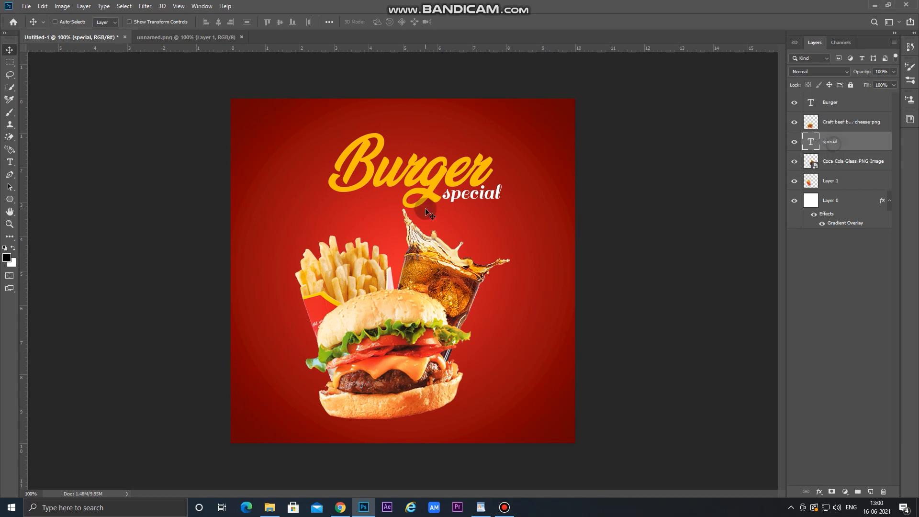
left_click_drag(452, 196, 430, 146)
Move the Burger title lower, away from "special", and enlarge it to about 110% width and 106% height.
left_click(845, 102)
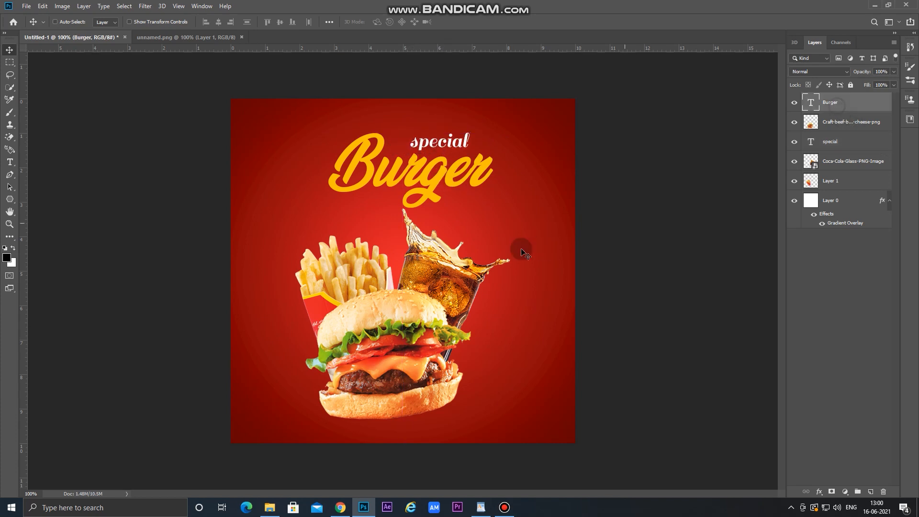
left_click_drag(439, 185, 440, 197)
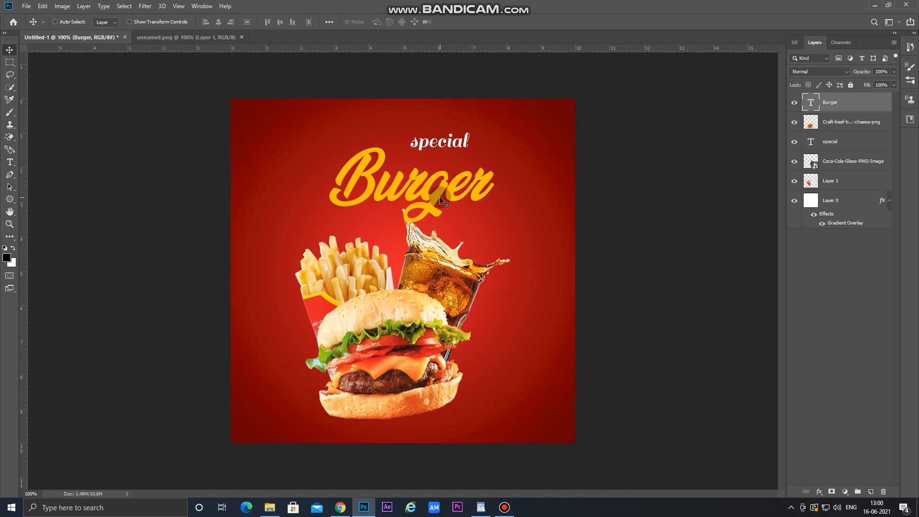
key("ctrl+t")
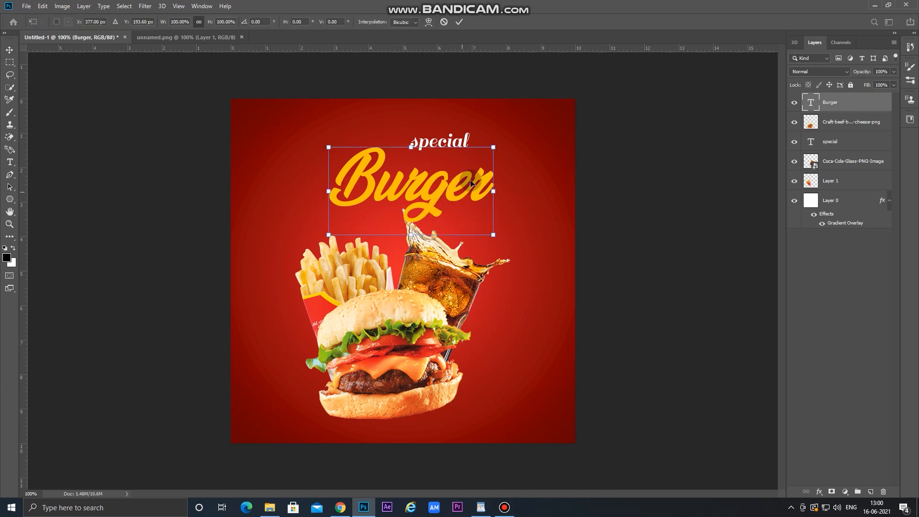
left_click_drag(494, 145, 511, 141)
left_click_drag(462, 194, 453, 198)
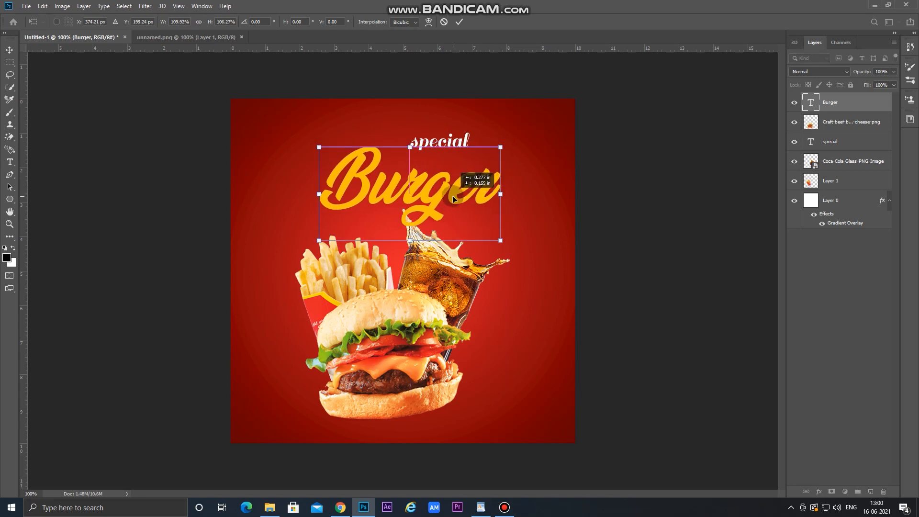
key("Return")
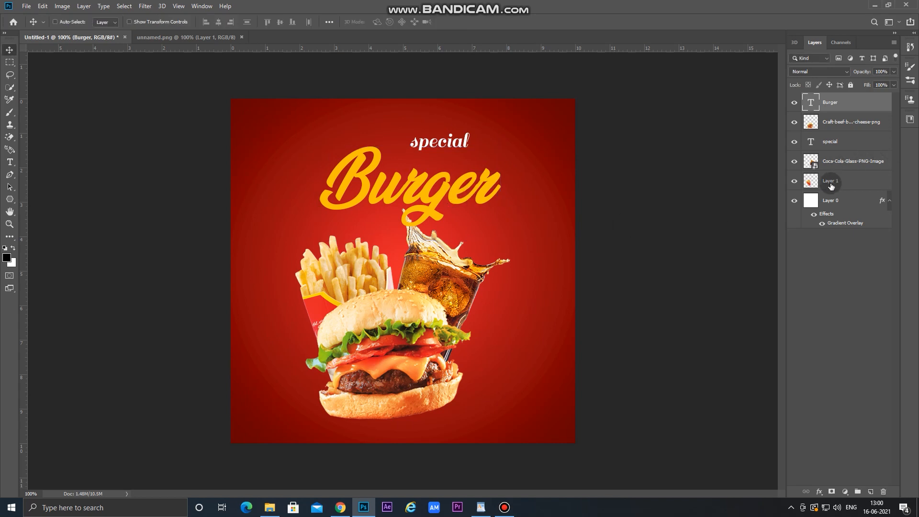
Place the "special" layer directly beneath the Burger layer, and shift the fries, cola and burger images slightly right and down, enlarging them together to about 105%.
left_click_drag(863, 142, 859, 114)
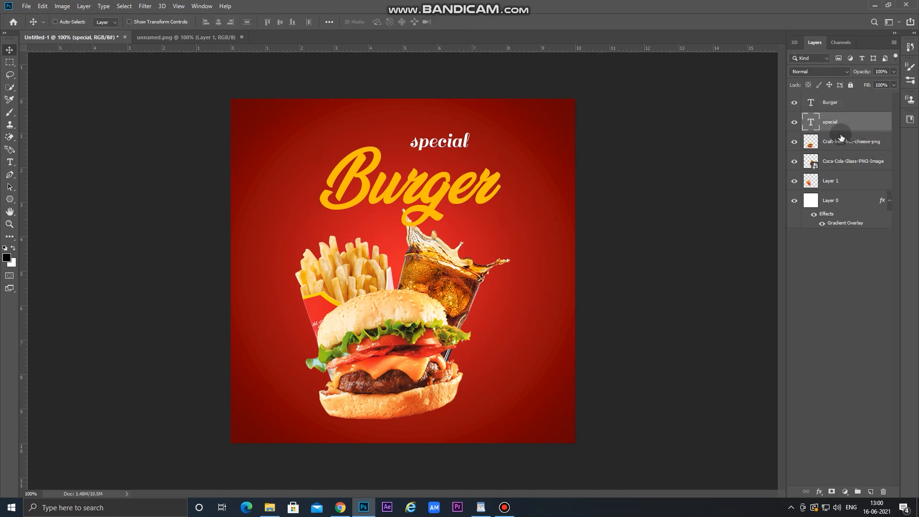
left_click(842, 182)
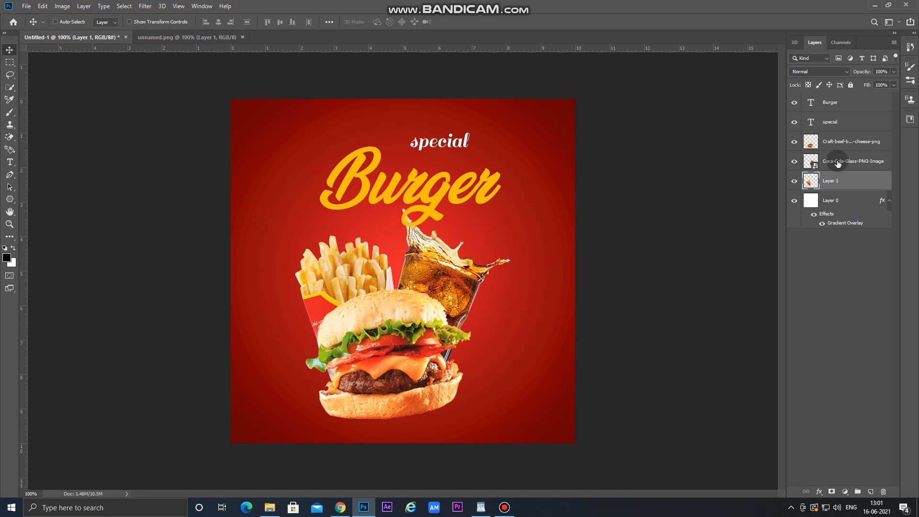
left_click(839, 160, "shift")
left_click(840, 144, "shift")
left_click_drag(466, 281, 472, 285)
key("ctrl+t")
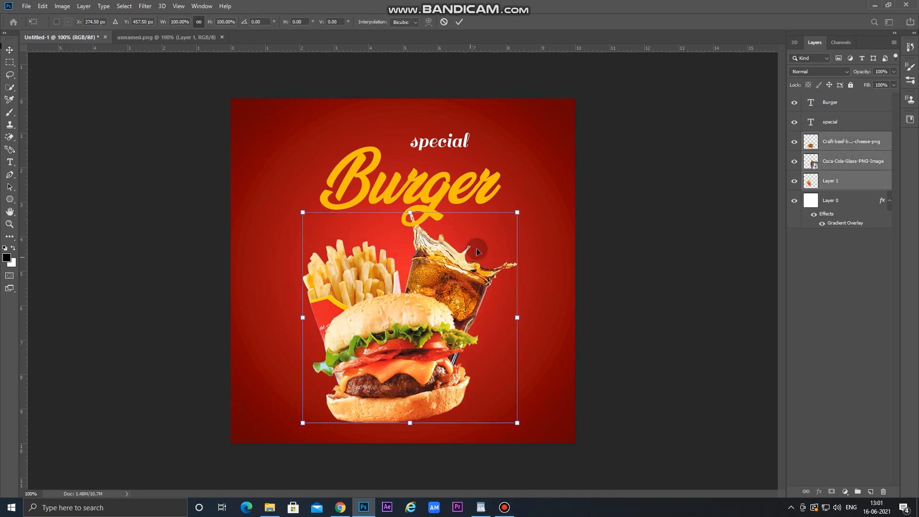
mouse_move(519, 210)
left_mouse_down()
mouse_move(531, 182)
mouse_move(526, 196)
left_mouse_up()
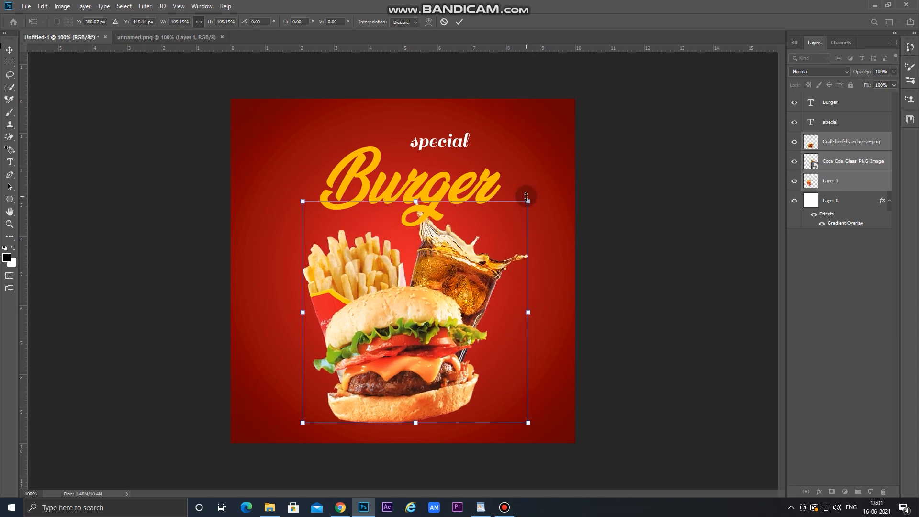
key("Return")
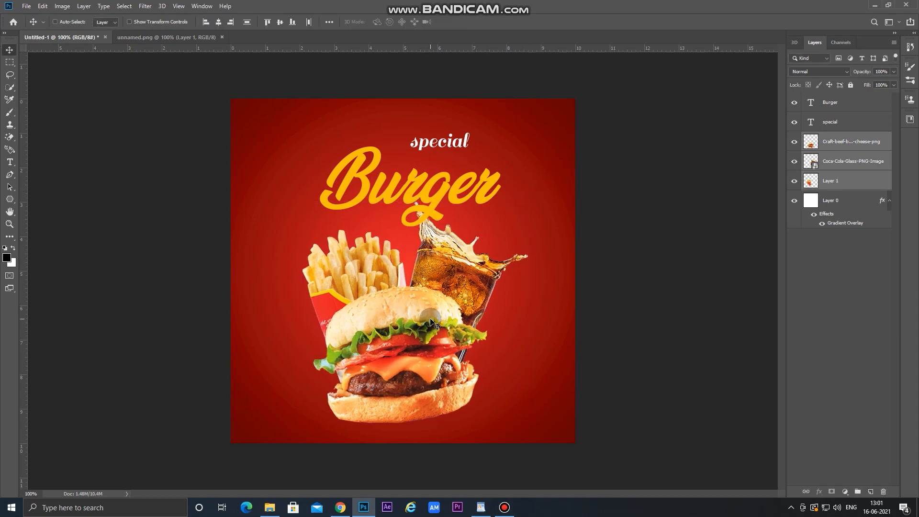
Add a 3 px black (000000) outside stroke to the Burger title at 100% opacity.
left_click(830, 103)
left_click(818, 491)
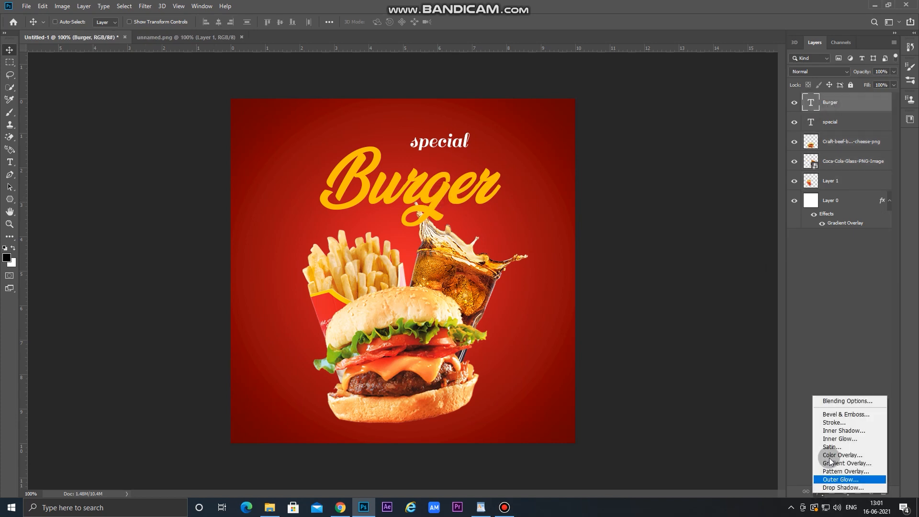
left_click(828, 421)
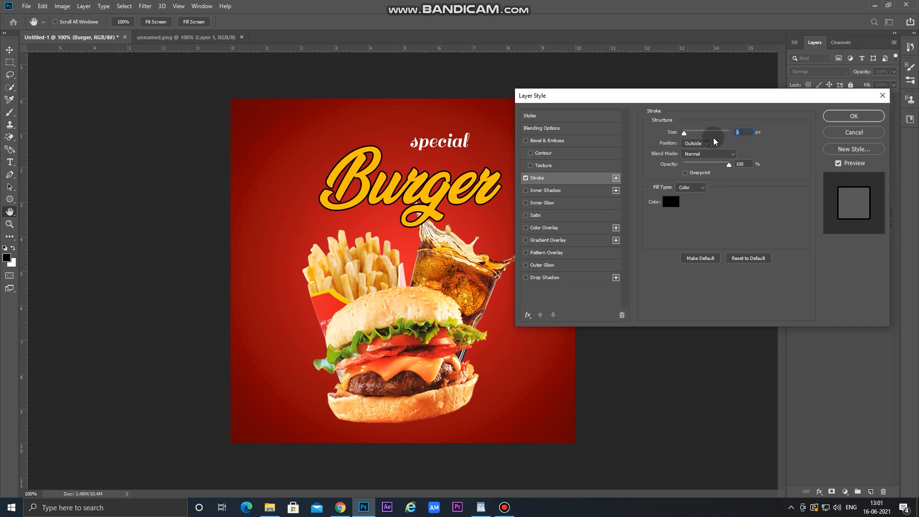
left_click(670, 201)
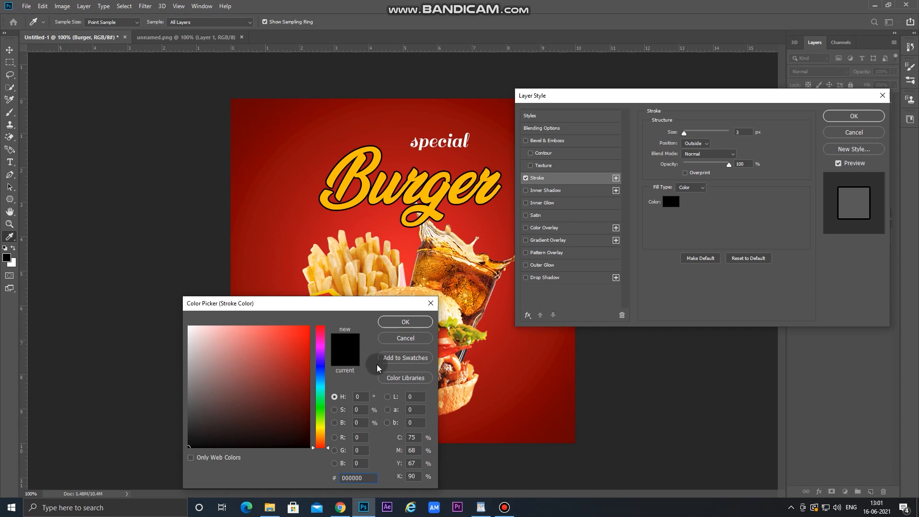
left_click(406, 322)
left_click(525, 177)
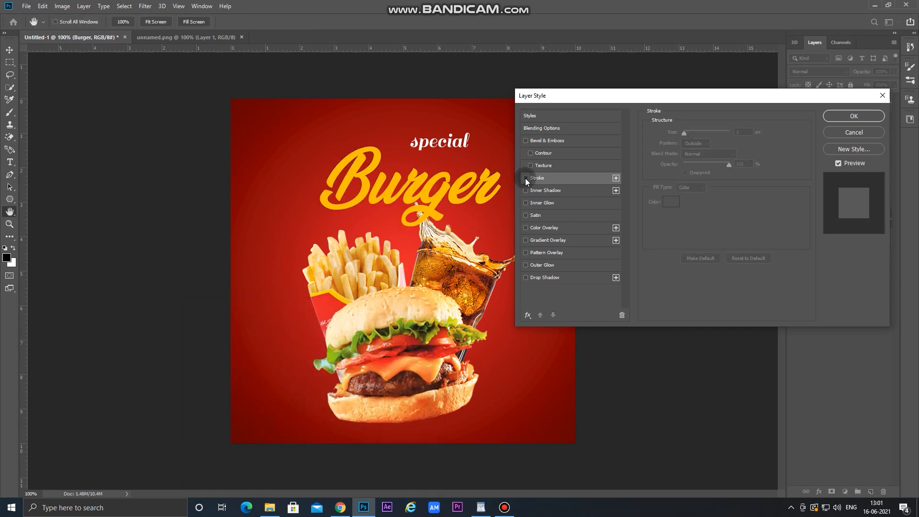
left_click(854, 116)
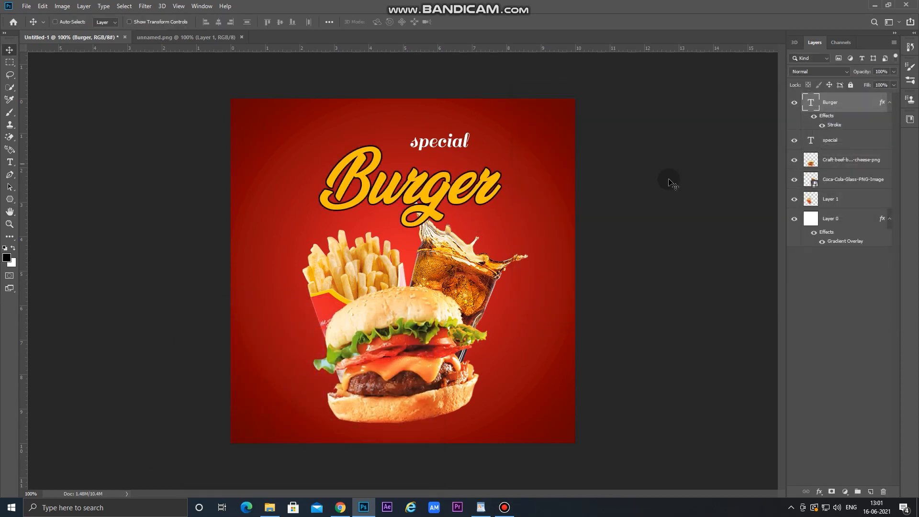
Enlarge the "special" text to about 142% and position it directly above the right half of the Burger title.
left_click(832, 147)
left_click_drag(443, 144, 414, 136)
key("ctrl+t")
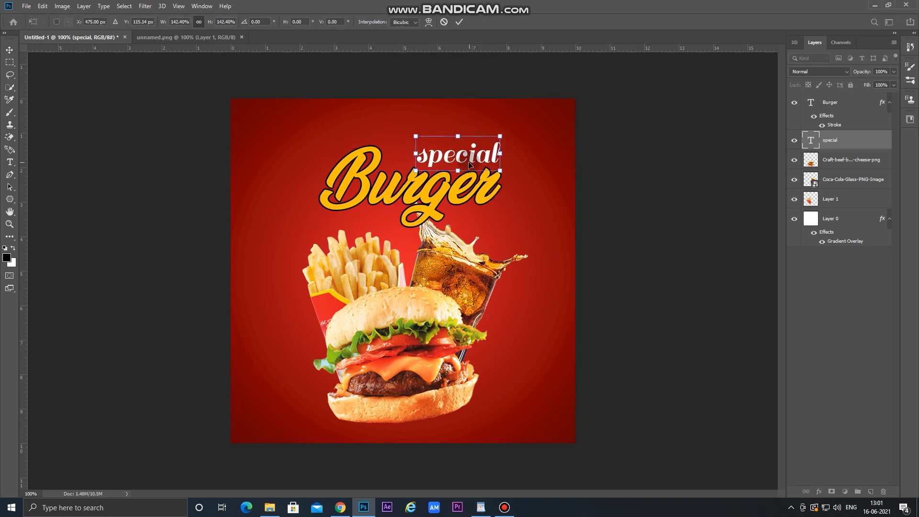
key("Return")
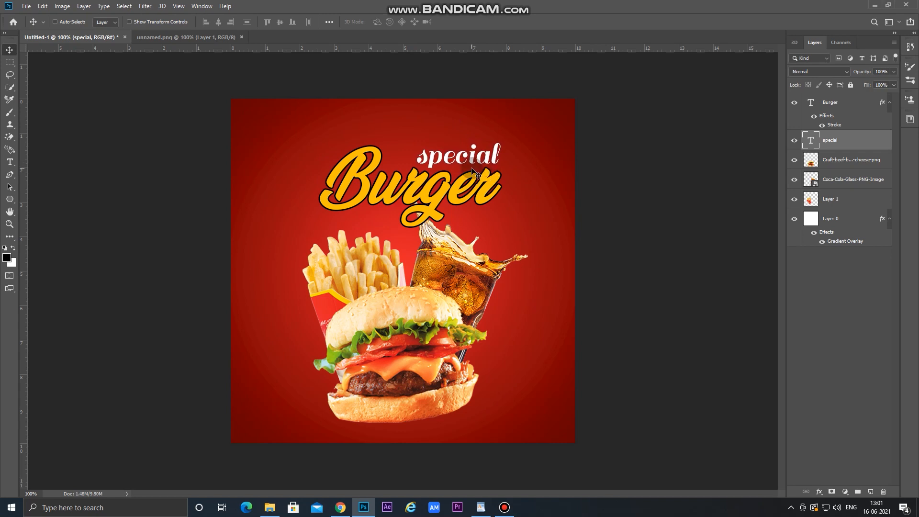
left_click_drag(472, 169, 471, 169)
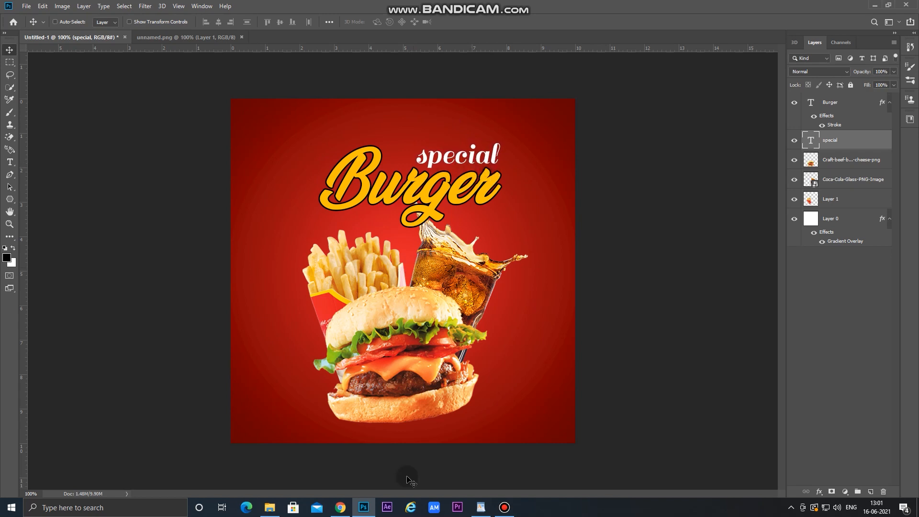
Check the promotional wording in the WordPad document and return to the Photoshop poster.
left_click(483, 511)
left_click(482, 511)
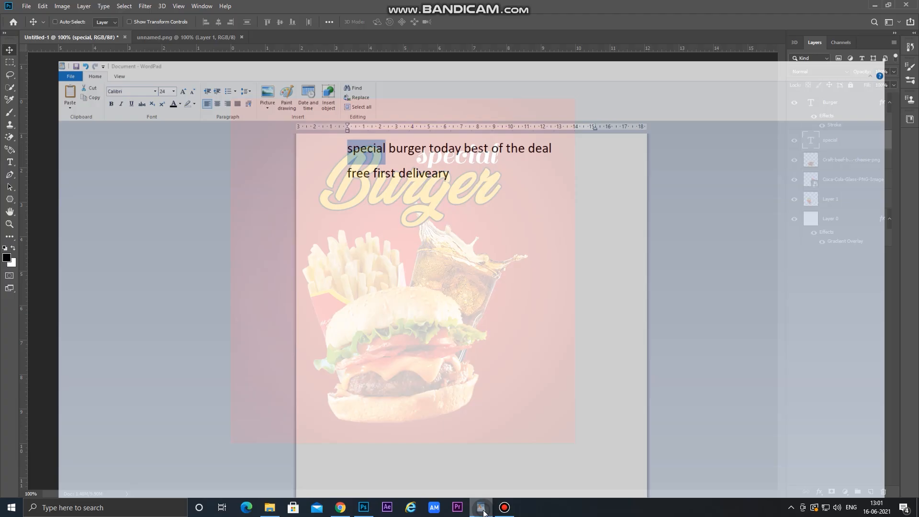
left_click(481, 511)
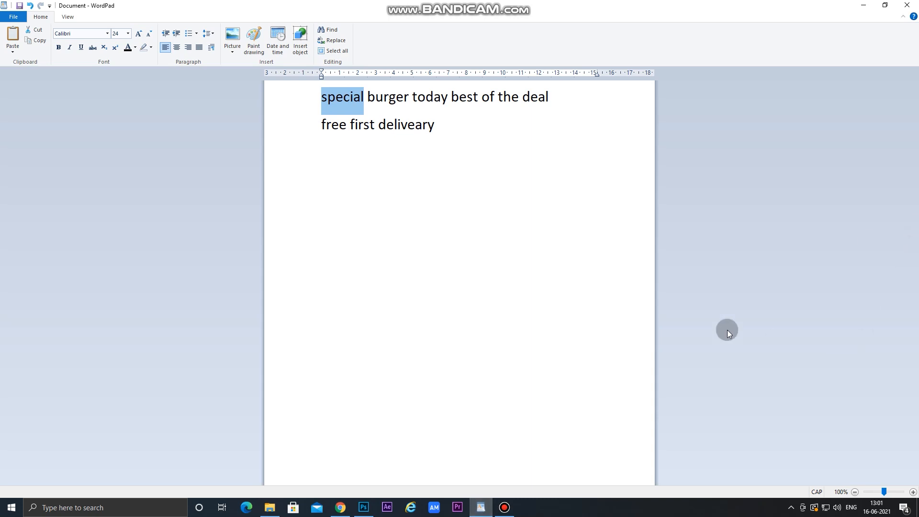
left_click(863, 5)
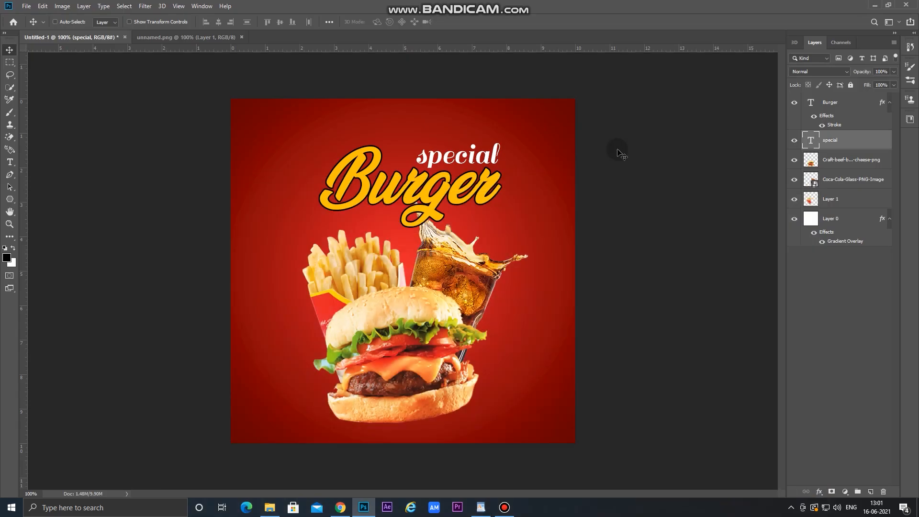
Add a white text line reading "TODAY BEST OF THE DEAL" and set its font to NeoGram.
left_click(11, 163)
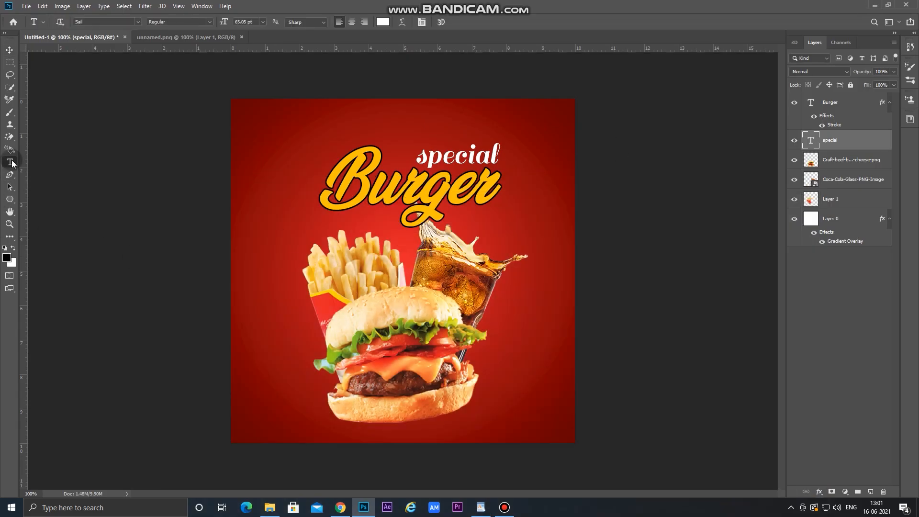
left_click(269, 196)
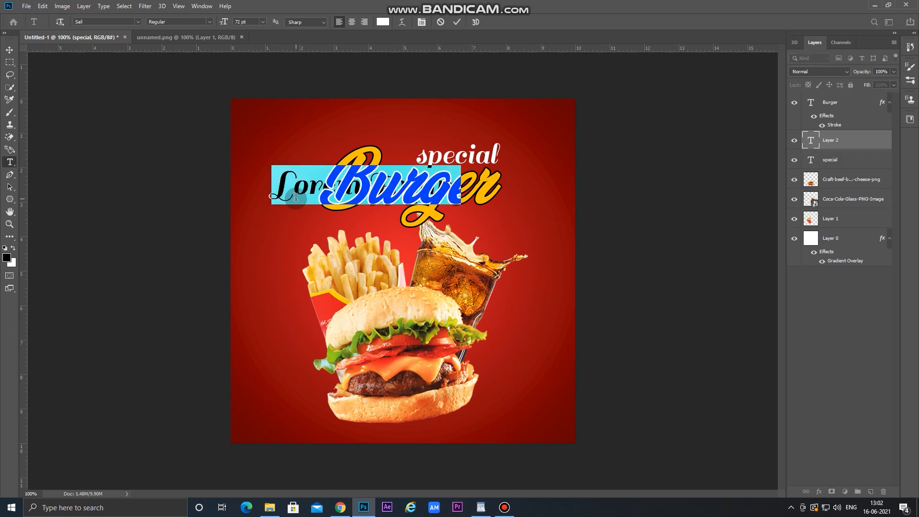
left_click(295, 196)
type("TO")
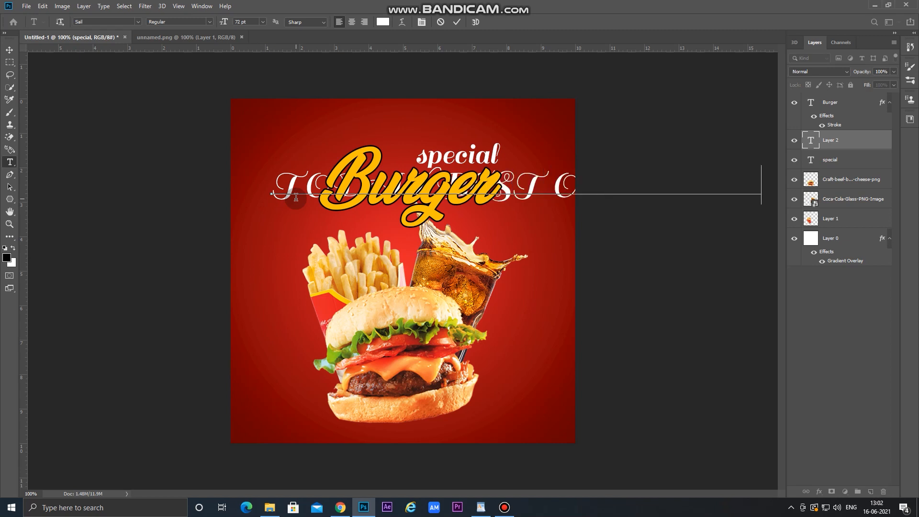
key("ctrl+a")
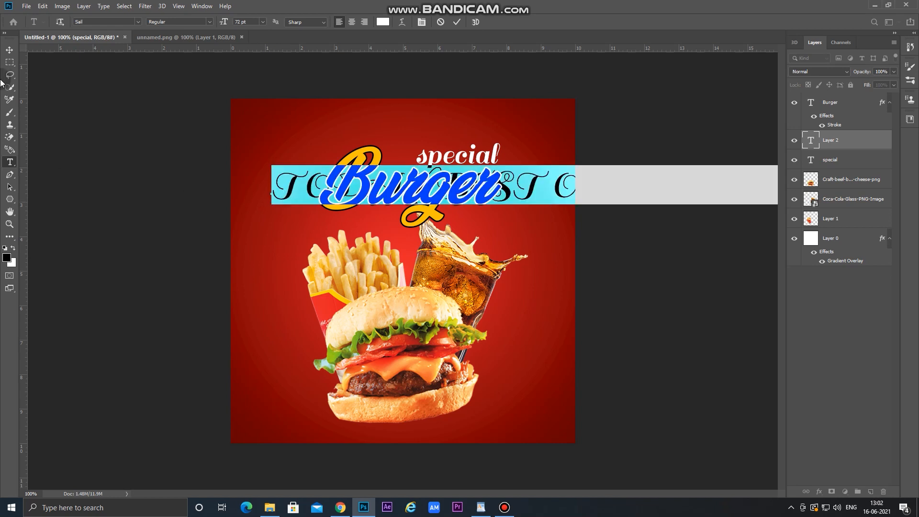
left_click(138, 23)
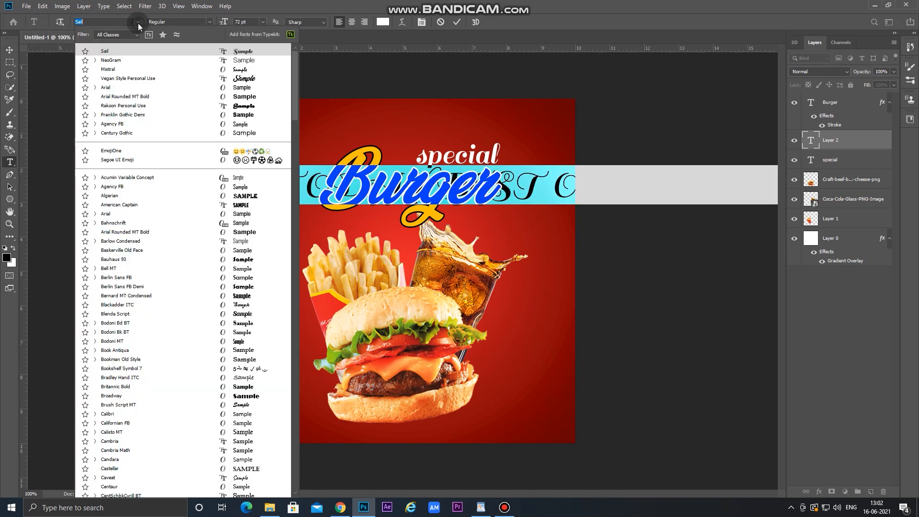
left_click(166, 60)
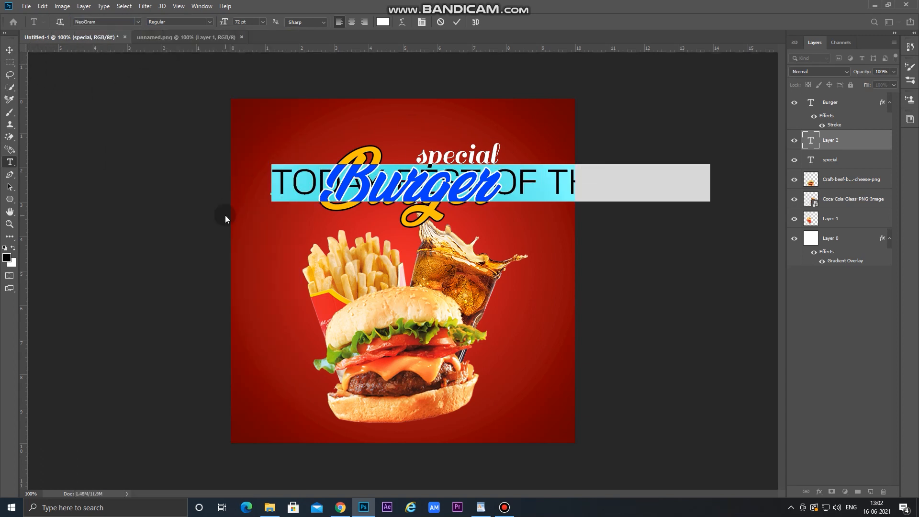
Set the promotional line's font size to 30 pt and move it above the "special Burger" title.
left_click(264, 21)
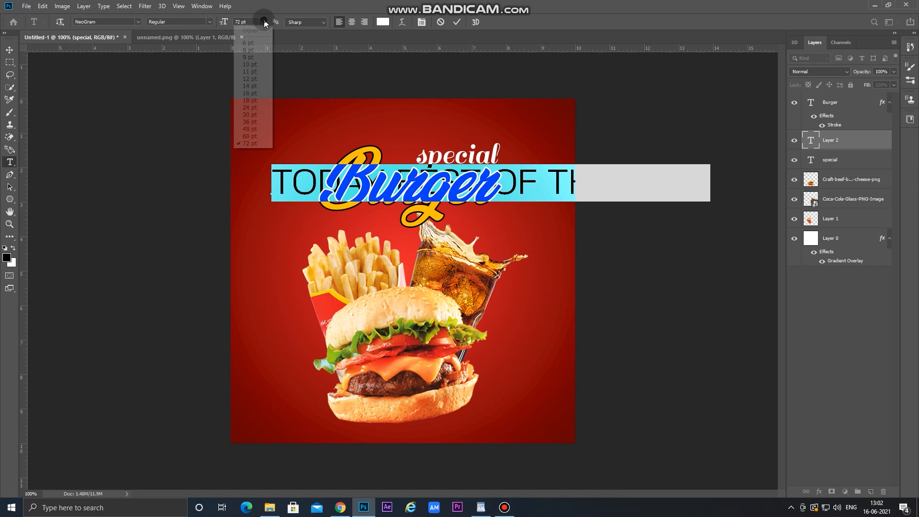
left_click(249, 79)
left_click(262, 22)
left_click(249, 114)
left_click(9, 50)
left_click_drag(298, 192, 349, 132)
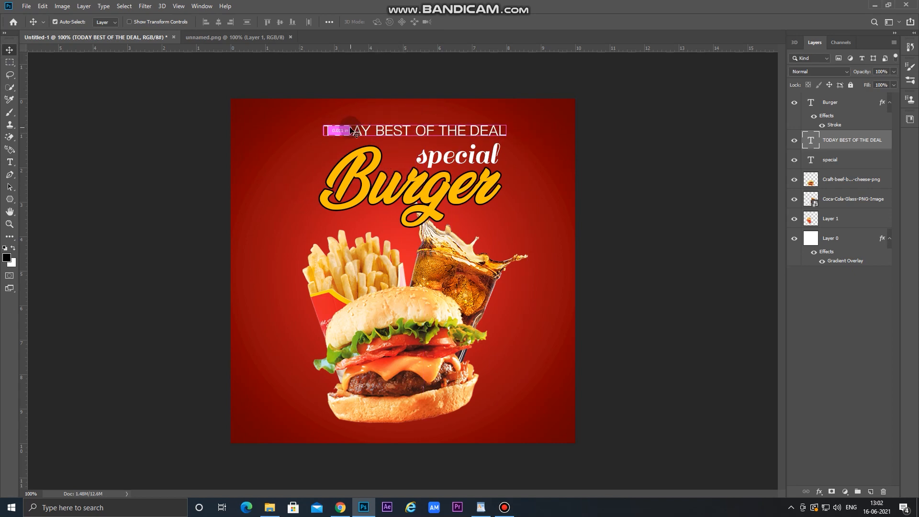
Shrink the "TODAY BEST OF THE DEAL" line about its centre to about 24.31 pt and nudge it slightly left.
key("ctrl+t")
left_click_drag(505, 131, 456, 130)
key("Return")
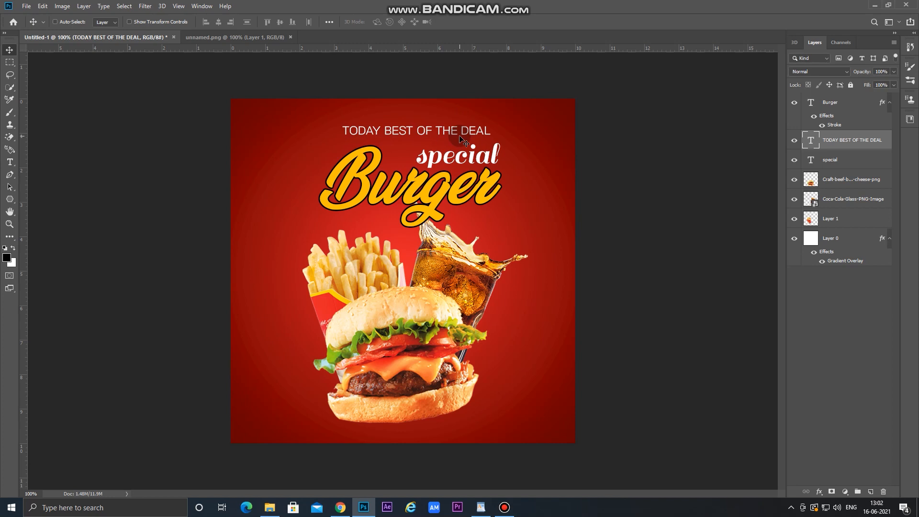
key("Left")
key("Left")
key("Left")
key("Left")
Apply small caps to the whole "TODAY BEST OF THE DEAL" text.
key("t")
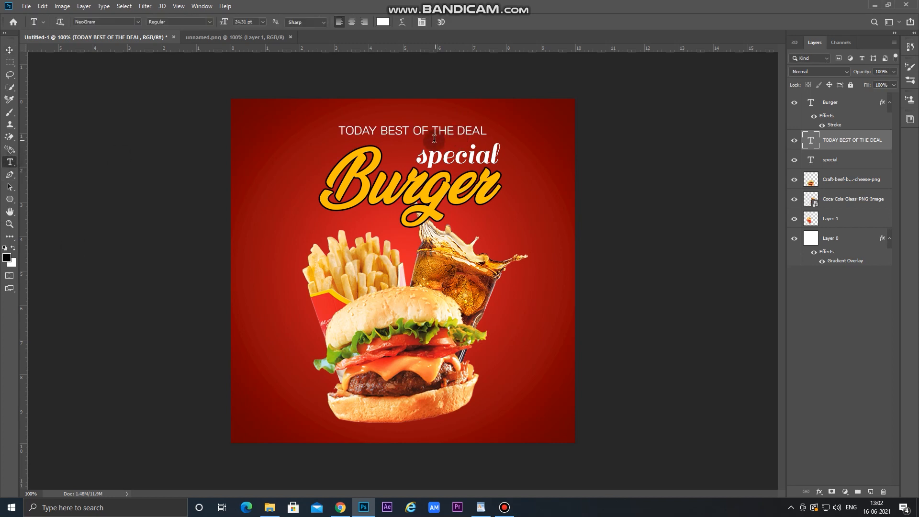
triple_click(410, 129)
key("ctrl+t")
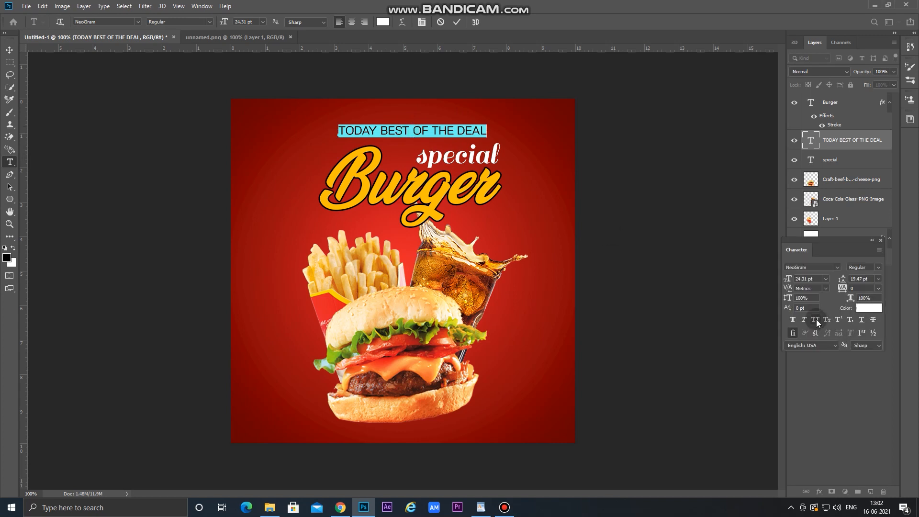
left_click(828, 320)
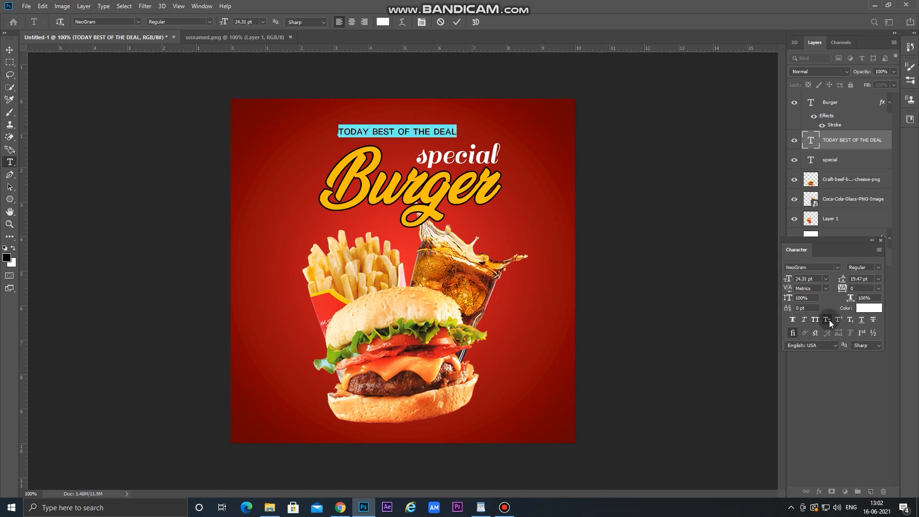
left_click(828, 320)
left_click(828, 320)
left_click(9, 49)
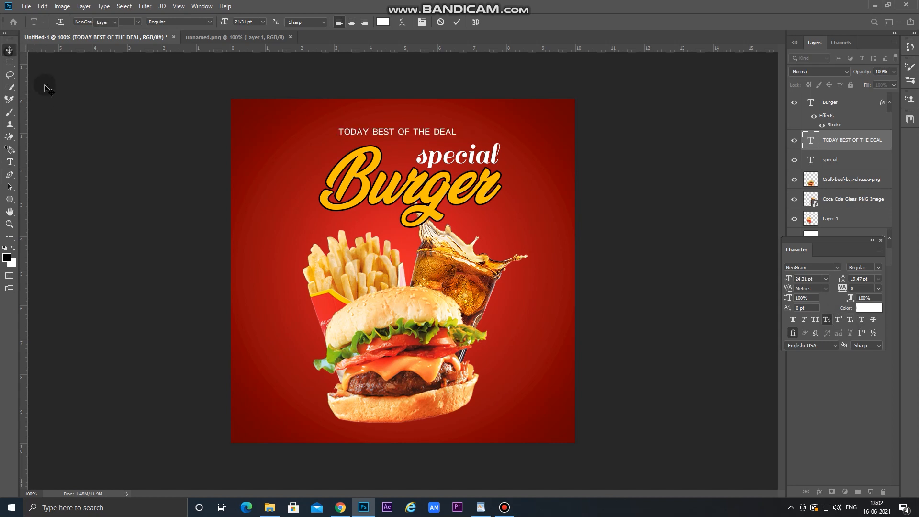
Enlarge the small-caps promotional line to about 31.78 pt and center it above the "special Burger" title.
key("ctrl+t")
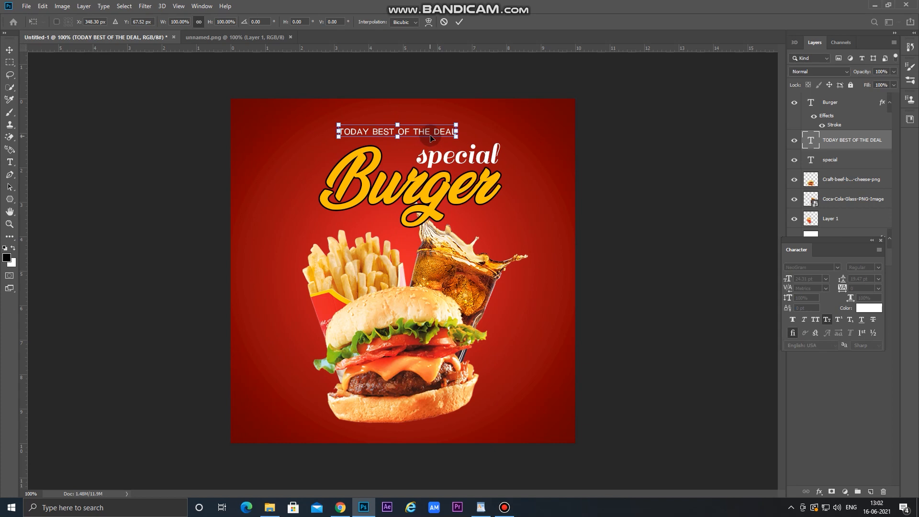
left_click_drag(427, 135, 440, 134)
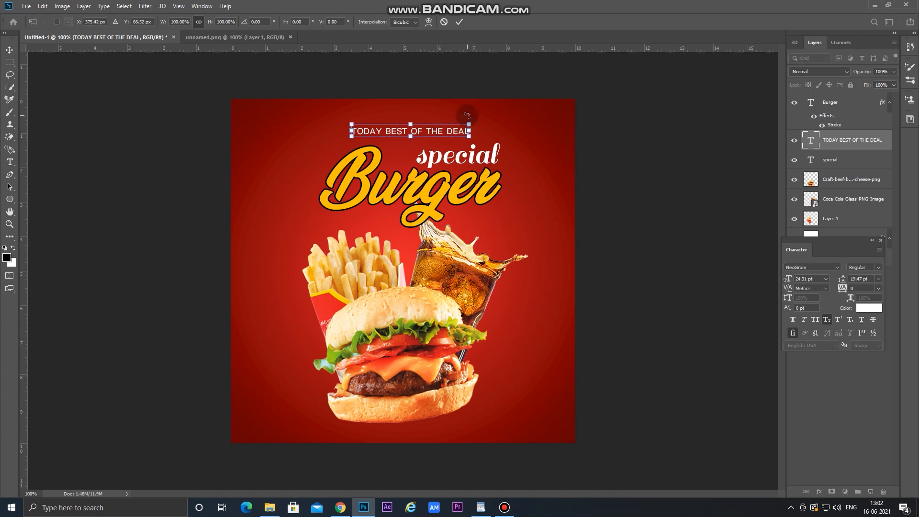
left_click_drag(470, 123, 487, 120)
key("Return")
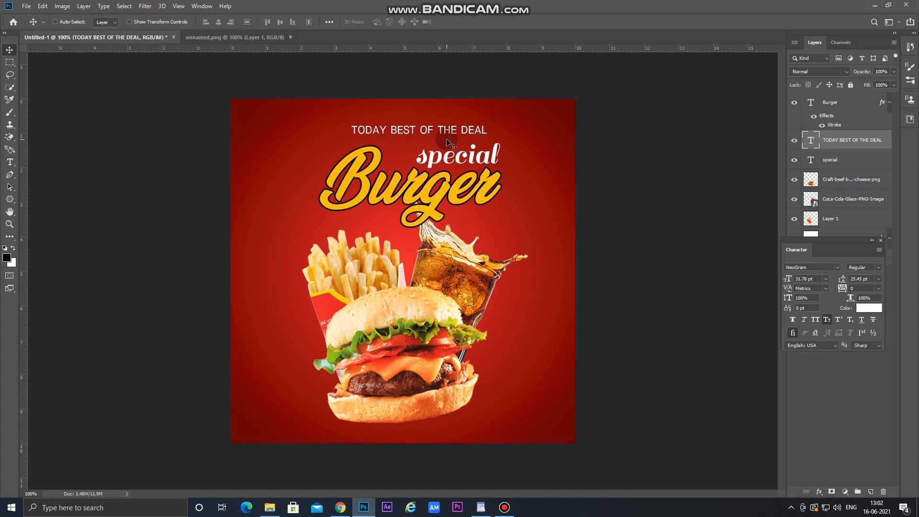
key("Left")
key("Left")
key("Left")
key("Left")
key("Left")
key("Left")
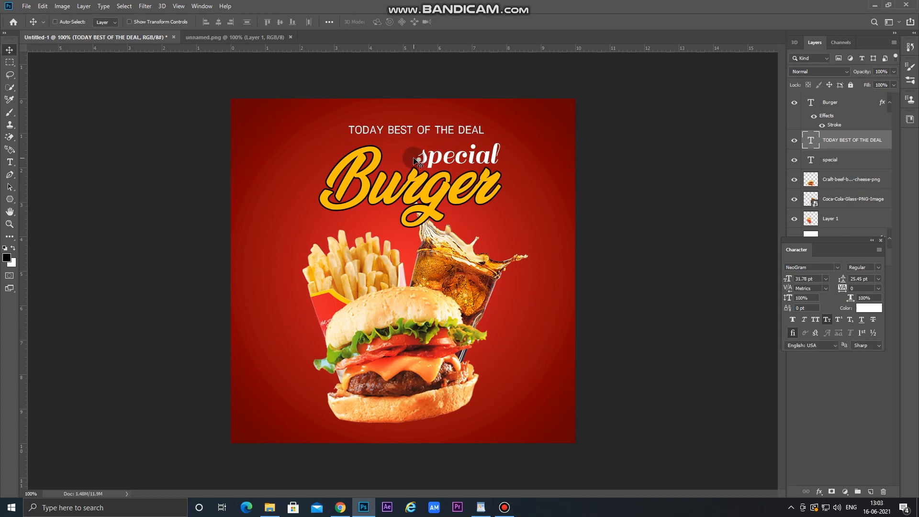
left_click_drag(423, 130, 417, 130)
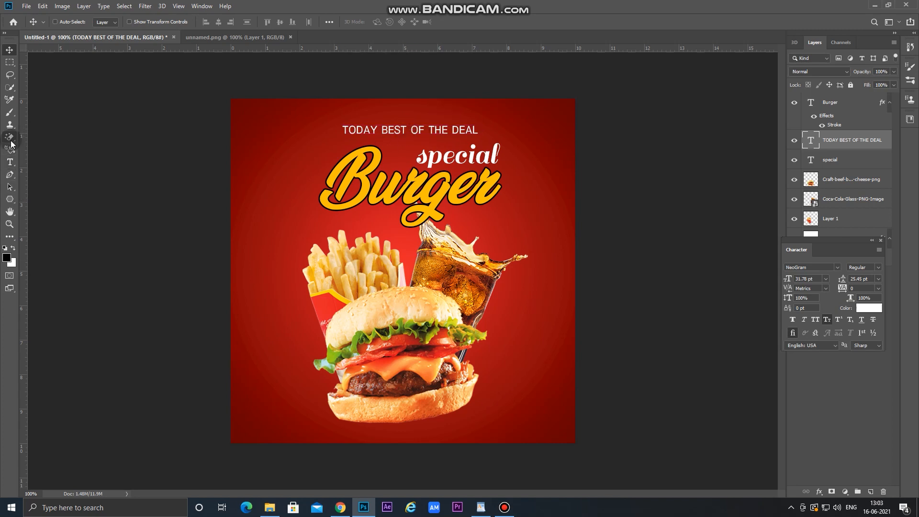
Close the Character panel and add a new empty layer directly above the "TODAY BEST OF THE DEAL" layer.
left_click(10, 125)
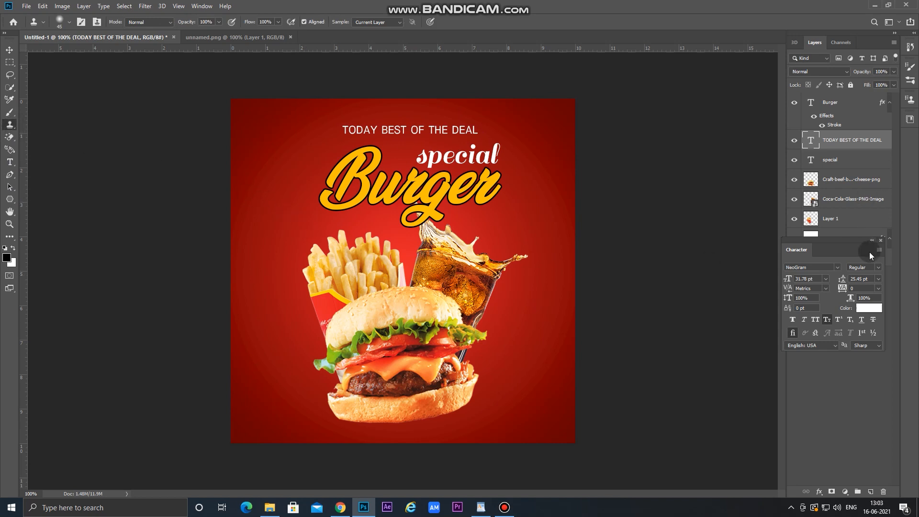
left_click(880, 240)
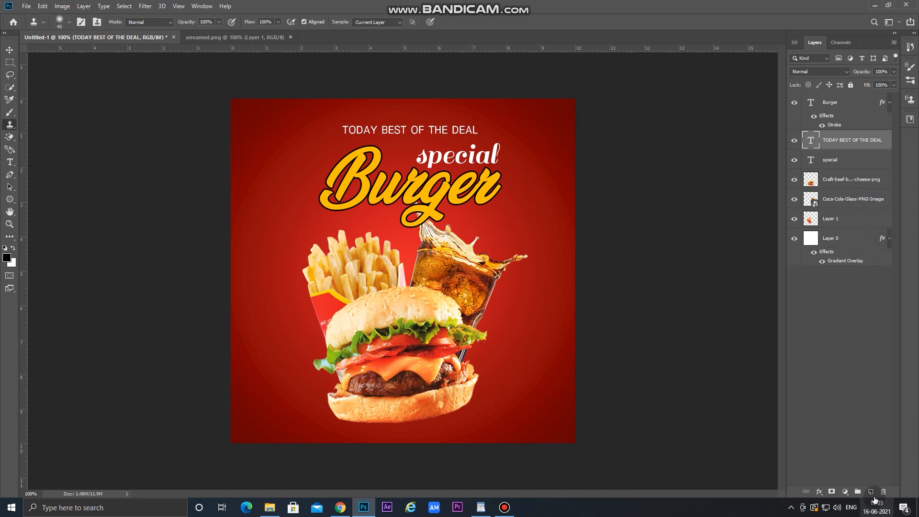
left_click(871, 492)
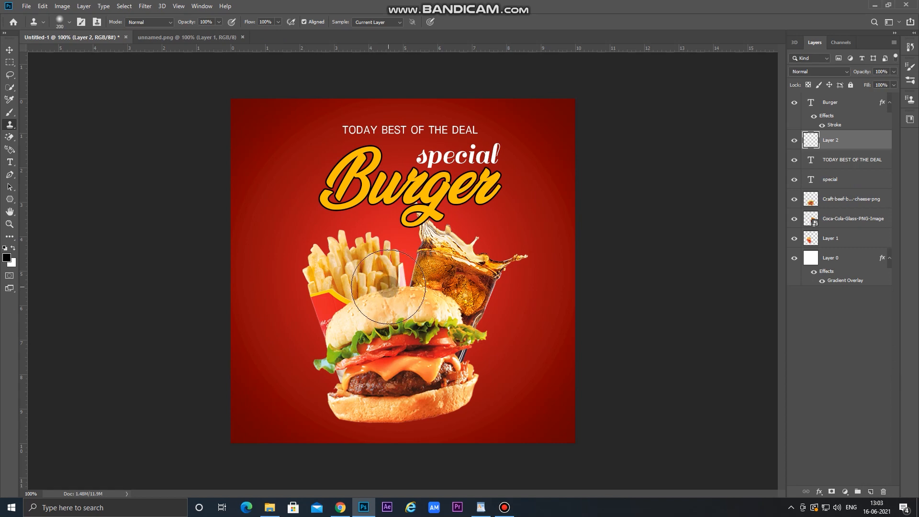
Try to paint on the new layer with the Clone Stamp at a 500 px brush size.
key("bracketright")
key("bracketright")
key("bracketright")
key("bracketright")
key("bracketright")
key("bracketright")
key("bracketright")
left_click(408, 287)
left_click(445, 196)
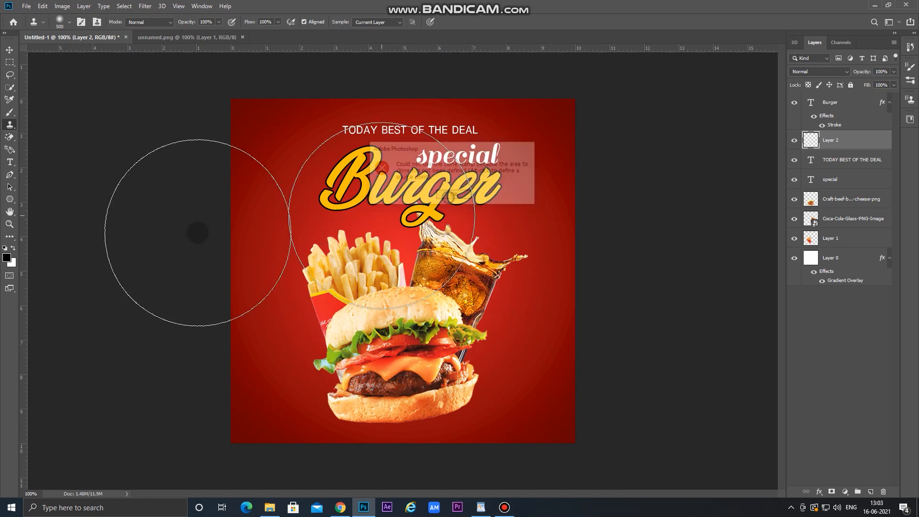
Paint one large soft black brush dab at the center of the poster on the new layer.
left_click(13, 140)
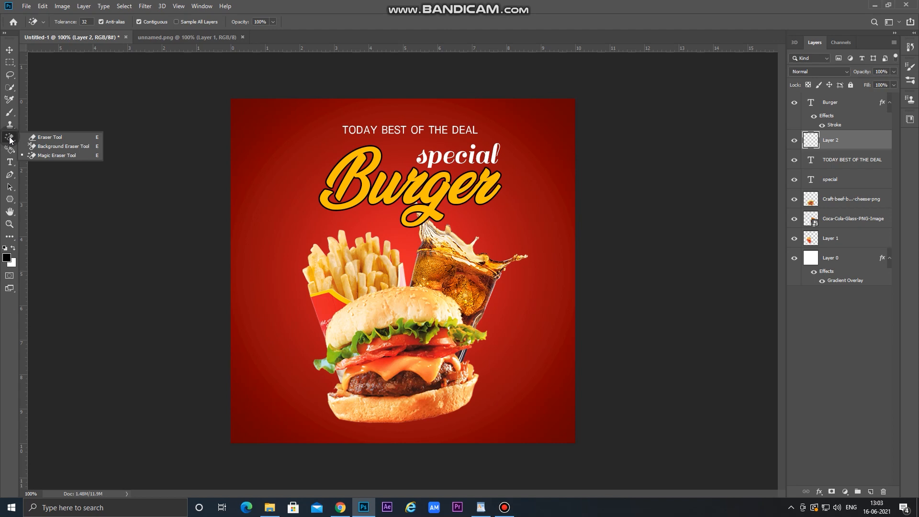
left_click(9, 136)
left_click(11, 113)
left_click(48, 115)
left_click(404, 280)
Flatten the black dab to 9.86% height, tilt it about 1.95° beneath the burger, and place its layer directly above Layer 0.
key("v")
key("ctrl+t")
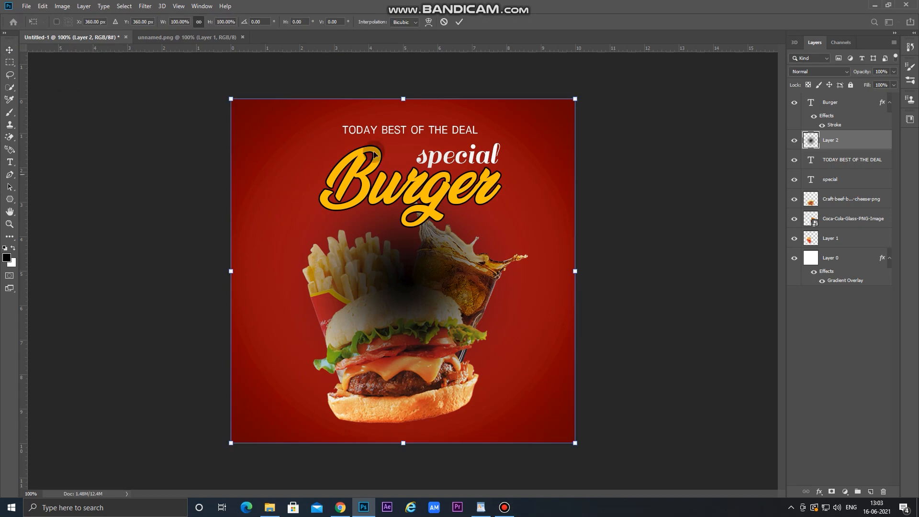
left_click_drag(402, 97, 423, 406)
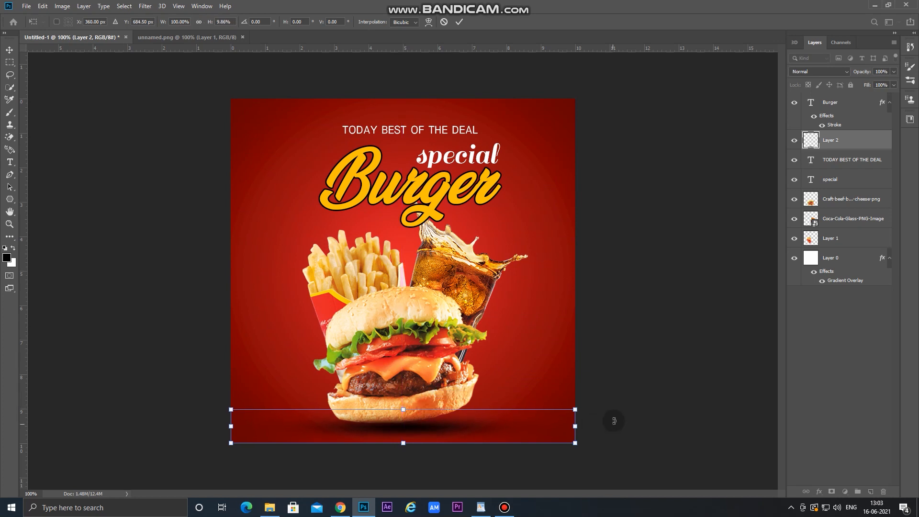
left_click_drag(617, 407, 618, 416)
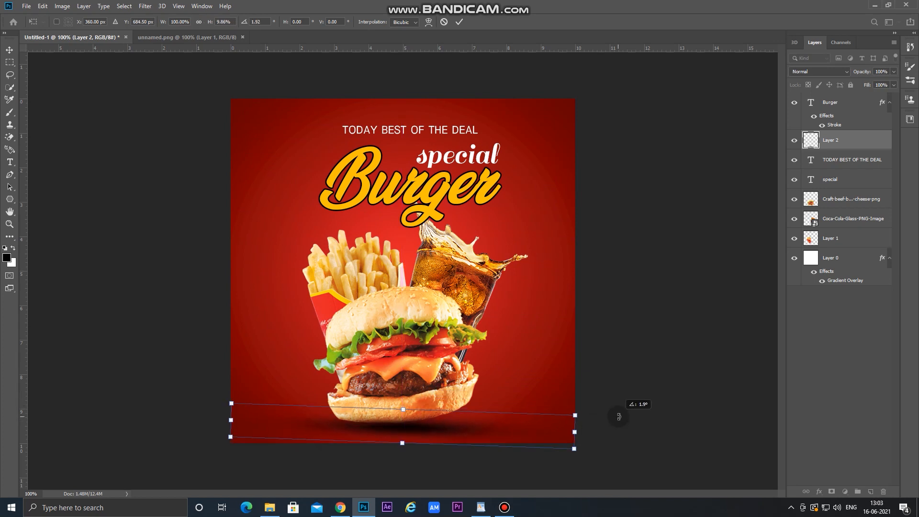
left_click_drag(458, 432, 465, 429)
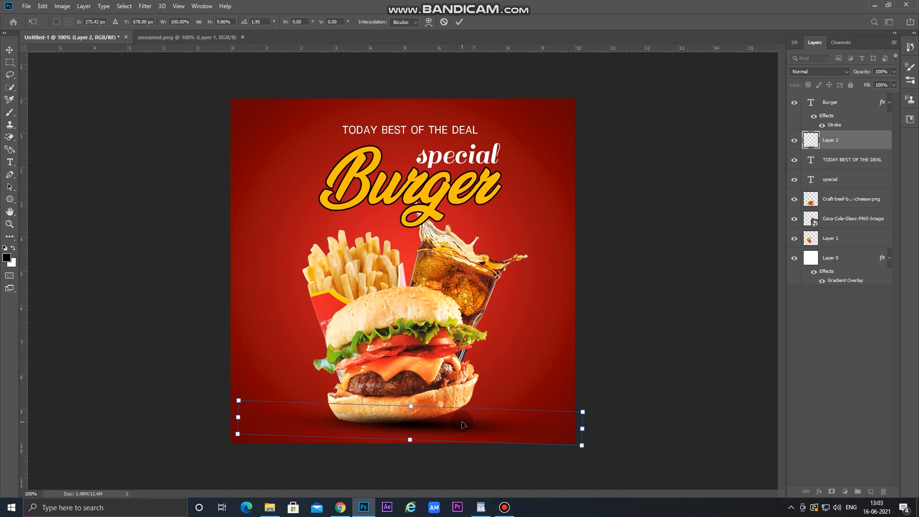
key("Return")
left_click_drag(839, 150, 840, 248)
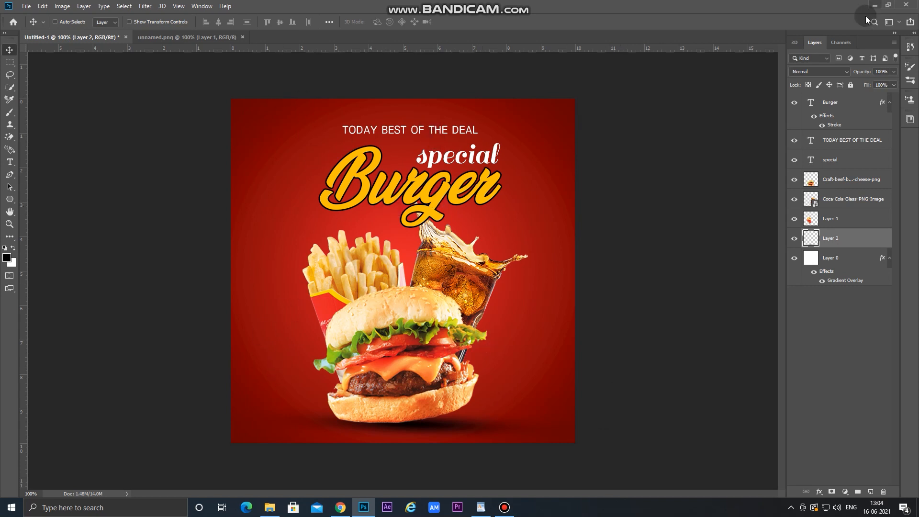
Open the triangle confetti image sm_5ac5b1bc7230f and bring it into the burger poster.
left_click(27, 6)
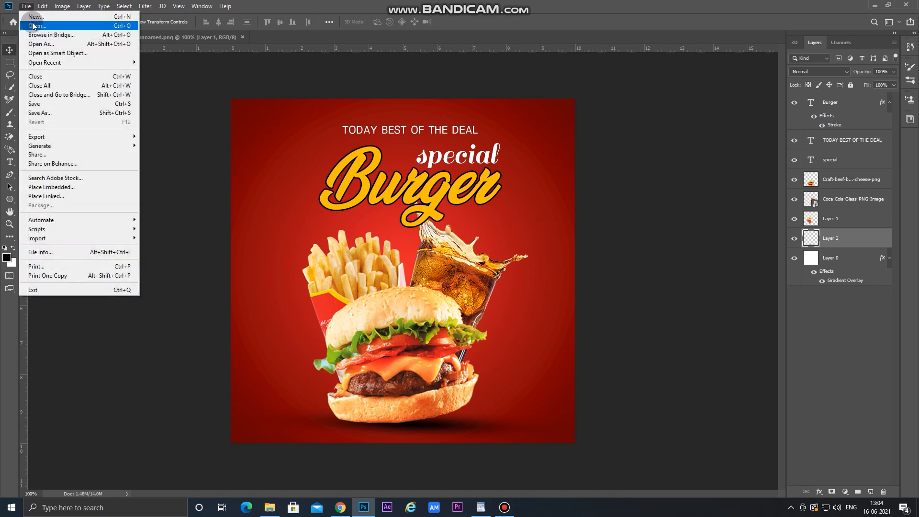
left_click(29, 19)
left_click(270, 86)
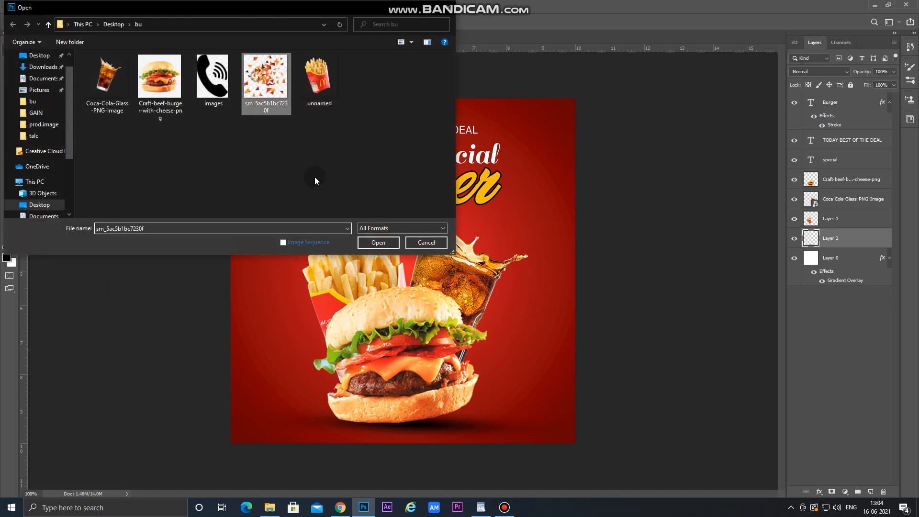
left_click(378, 242)
left_click_drag(350, 265, 402, 239)
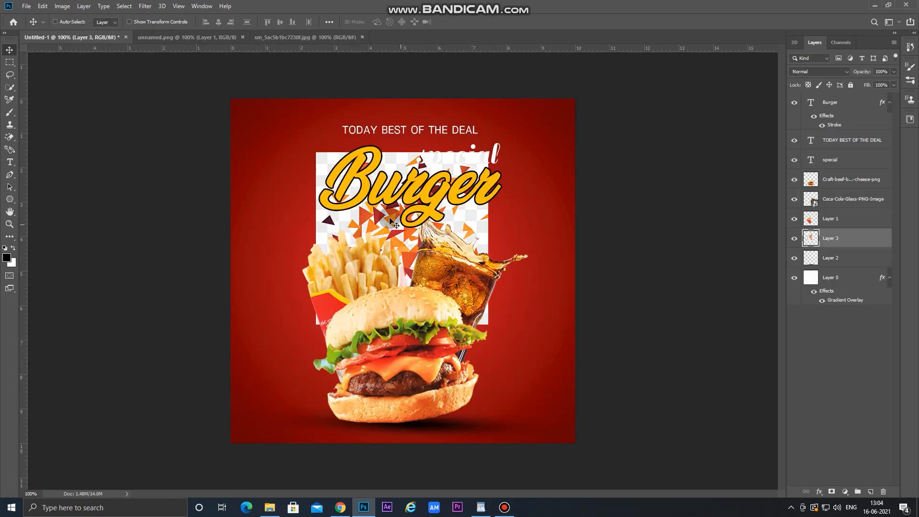
Move the confetti layer to the top of the layer stack, and enlarge the image to about 125% over the poster's center.
left_click_drag(845, 239, 837, 100)
left_click_drag(406, 237, 407, 255)
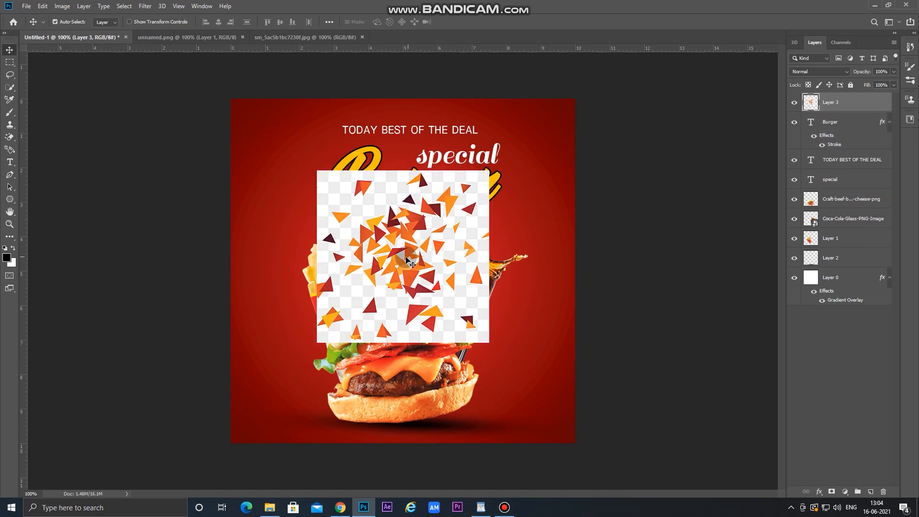
key("ctrl+t")
left_click_drag(488, 170, 534, 124)
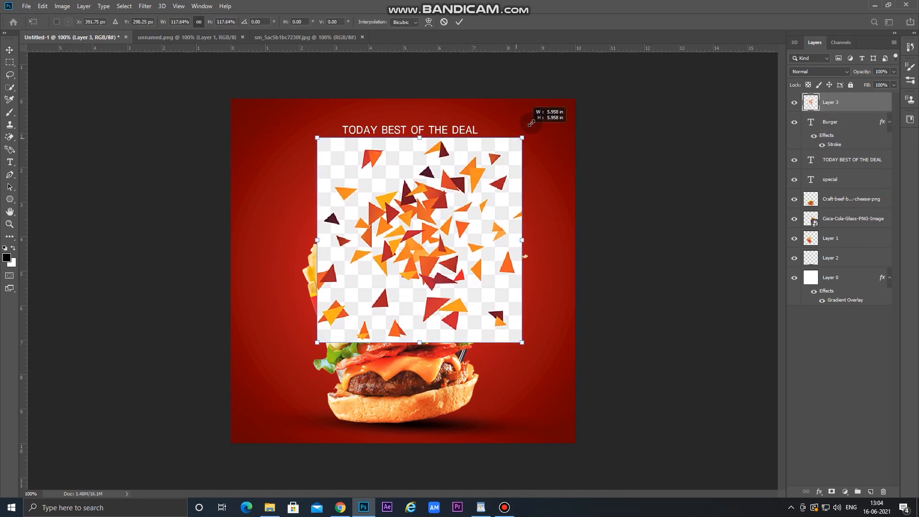
left_click_drag(433, 263, 410, 294)
key("Return")
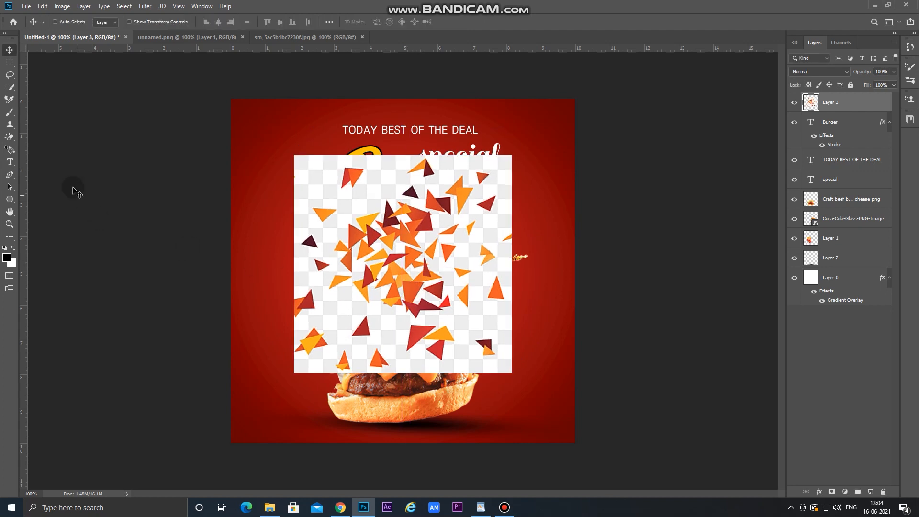
Remove the white checkered background from the confetti layer with the Magic Eraser, leaving only the colored triangles.
left_click(13, 137)
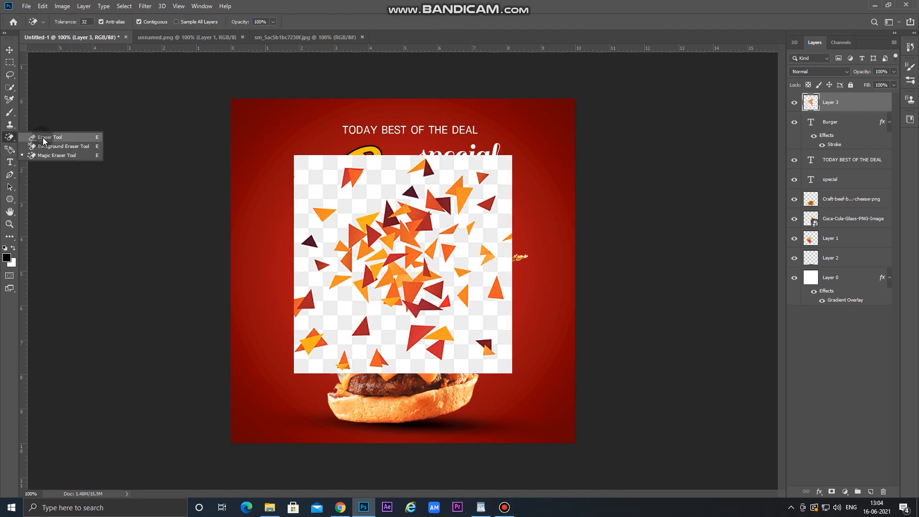
left_click(54, 157)
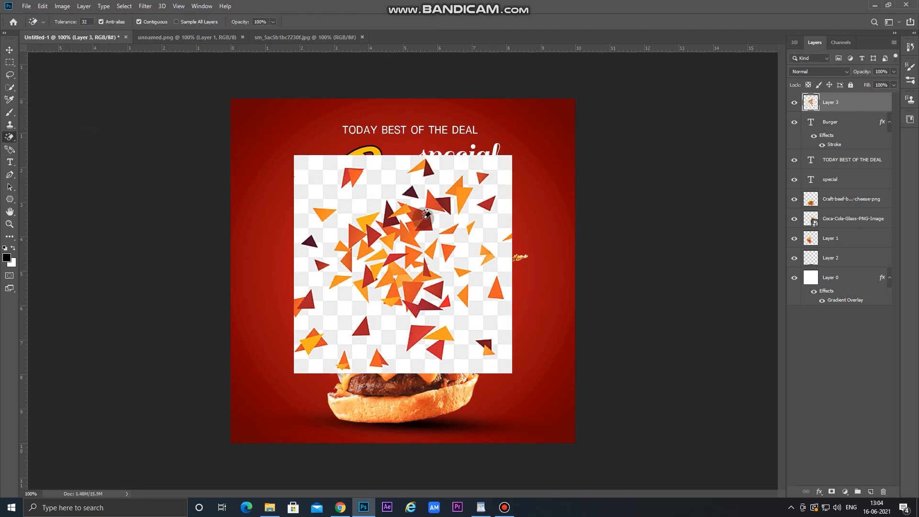
left_click(327, 188)
left_click(10, 50)
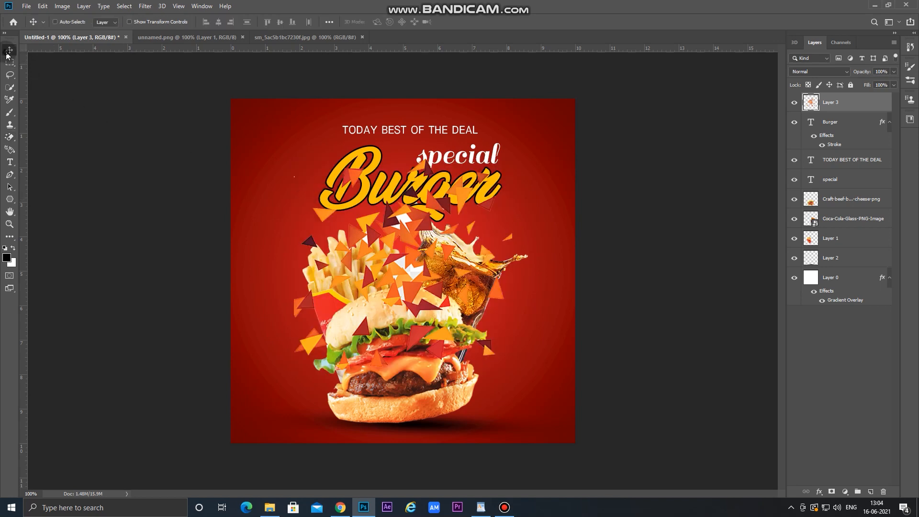
Place the confetti layer directly below Layer 1, behind the food, and enlarge it slightly around the burger, fries and cola.
left_click_drag(817, 106, 824, 253)
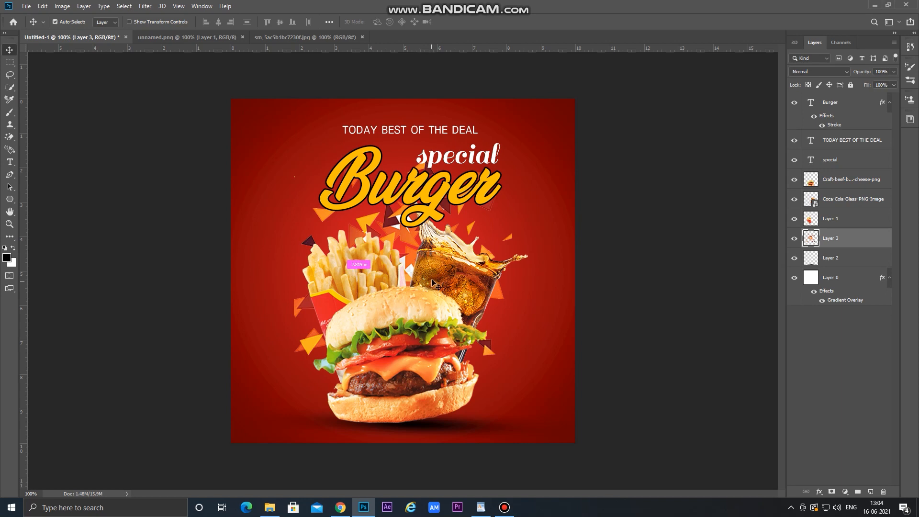
key("ctrl+t")
left_click_drag(512, 157, 541, 128)
left_click_drag(507, 238, 498, 269)
key("Return")
left_click_drag(500, 213, 503, 216)
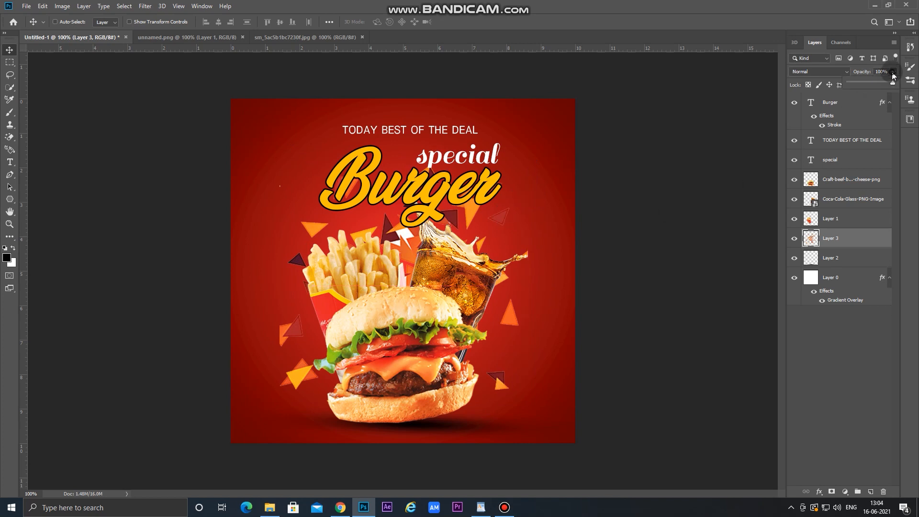
Set the confetti layer's opacity to 53% and soft-erase triangles behind the Burger title, reducing the eraser size from 150 to 70.
left_click_drag(873, 91, 872, 91)
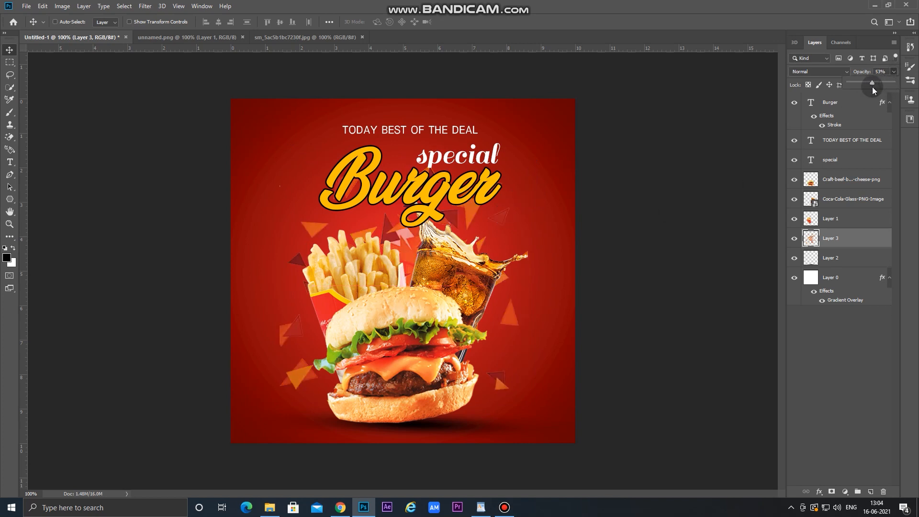
right_click(10, 138)
left_click(53, 135)
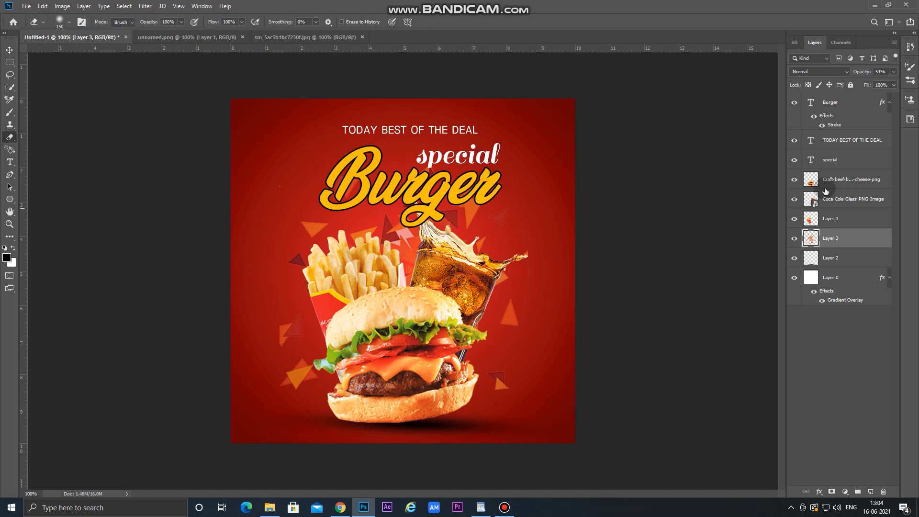
right_click(834, 200)
key("Escape")
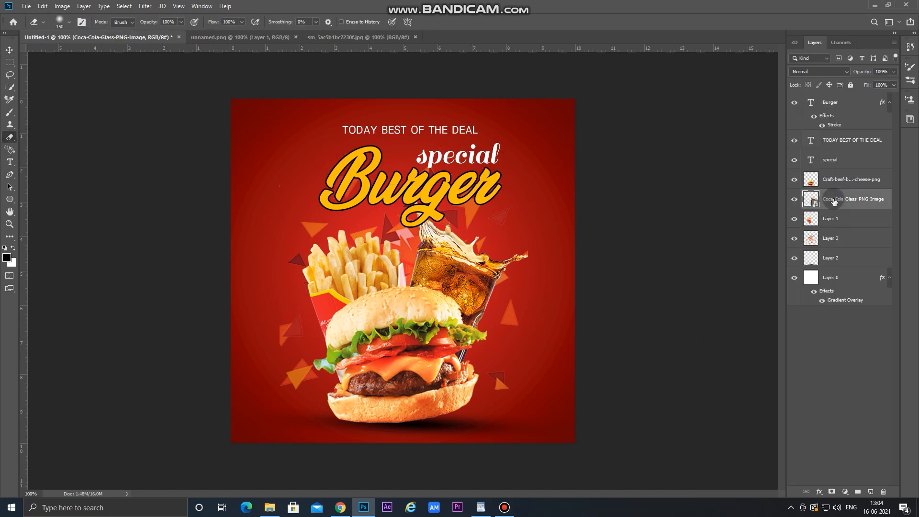
left_click(832, 236)
mouse_move(409, 206)
left_mouse_down()
mouse_move(461, 197)
mouse_move(403, 212)
mouse_move(408, 196)
mouse_move(377, 208)
mouse_move(411, 217)
mouse_move(468, 193)
mouse_move(462, 206)
mouse_move(441, 211)
mouse_move(432, 204)
mouse_move(383, 223)
mouse_move(378, 213)
mouse_move(391, 243)
mouse_move(403, 224)
mouse_move(406, 264)
mouse_move(441, 243)
mouse_move(376, 235)
mouse_move(393, 226)
mouse_move(388, 207)
mouse_move(467, 146)
mouse_move(457, 176)
mouse_move(439, 186)
mouse_move(472, 186)
left_mouse_up()
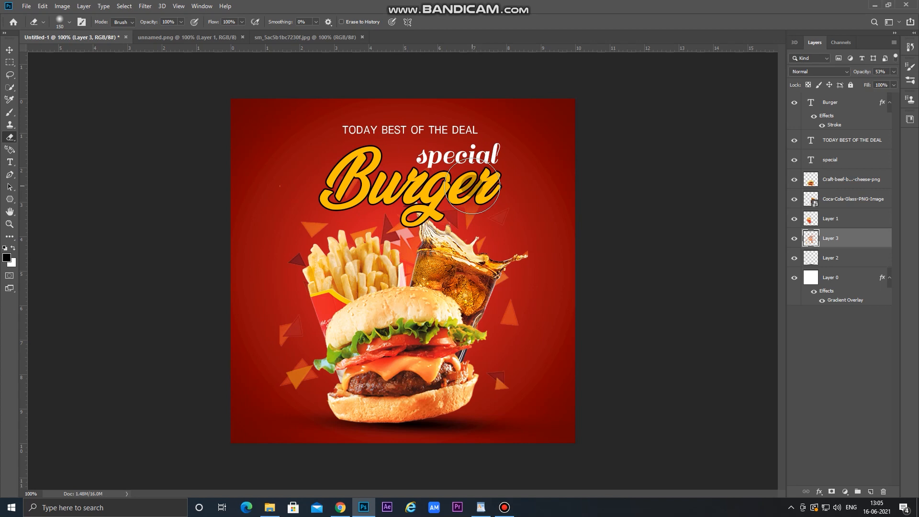
key("bracketleft")
key("bracketleft")
key("bracketleft")
key("bracketleft")
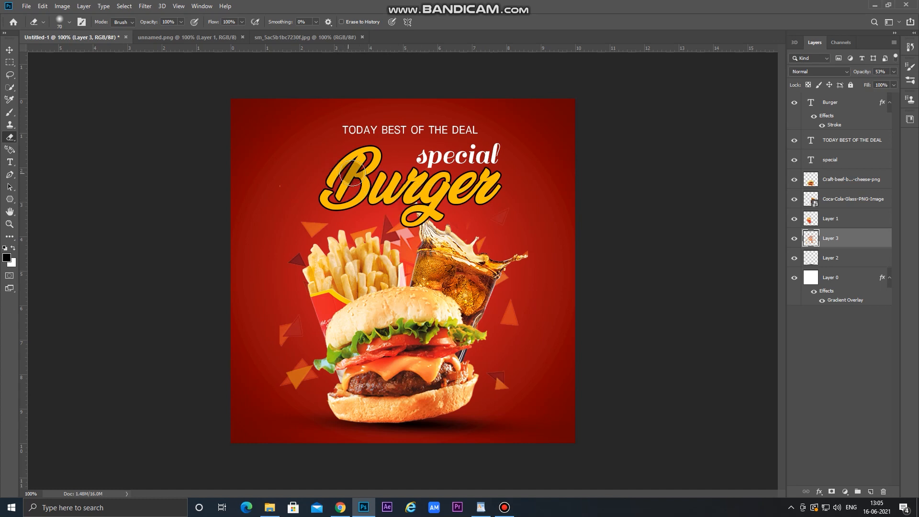
Scale the confetti layer to 101.33% and reposition it so the triangles spread around both sides of the food.
left_click(9, 49)
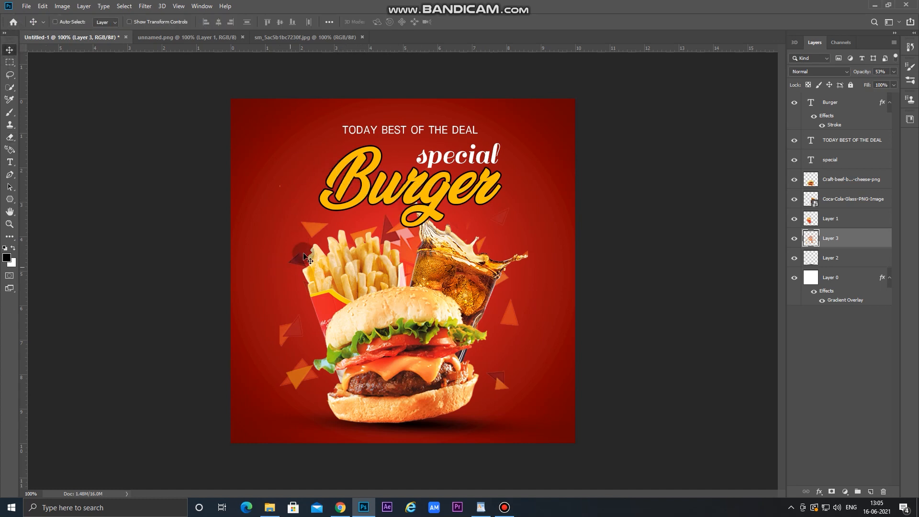
left_click_drag(312, 232, 314, 235)
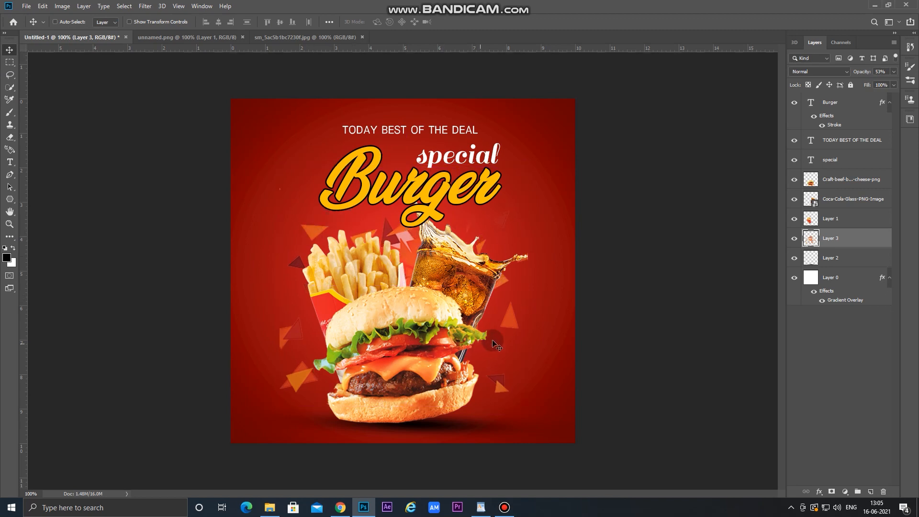
key("ctrl+t")
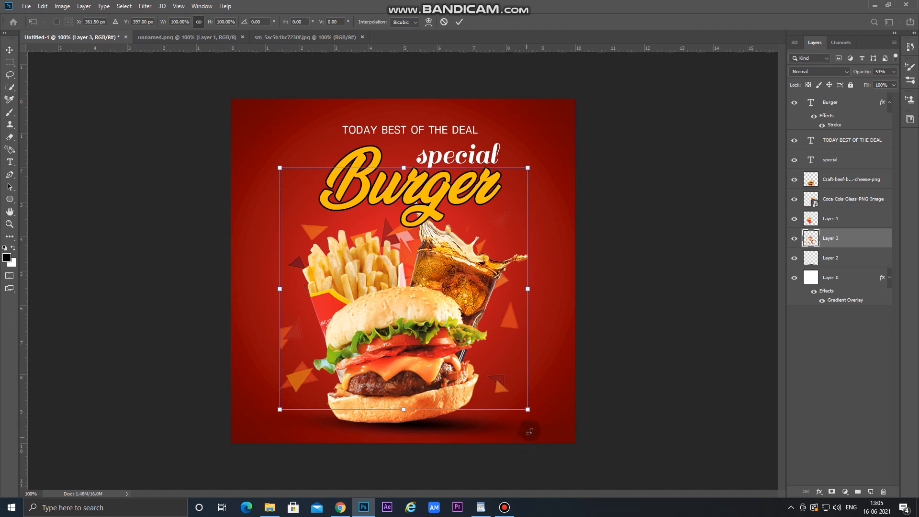
left_click_drag(520, 406, 514, 397)
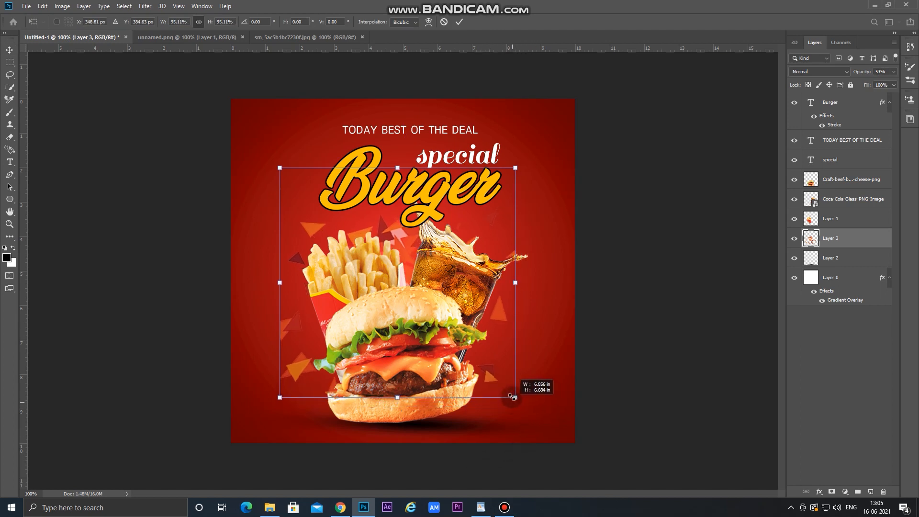
left_click_drag(501, 315, 510, 319)
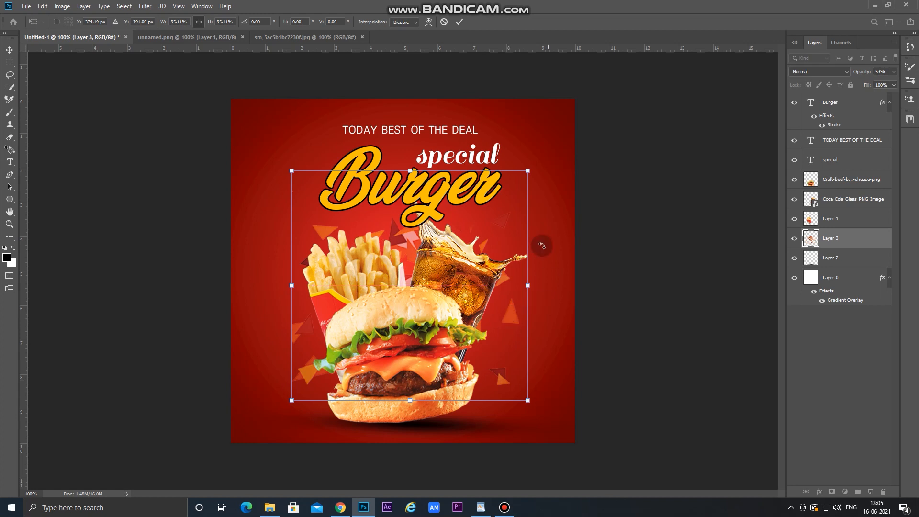
left_click_drag(528, 171, 543, 155)
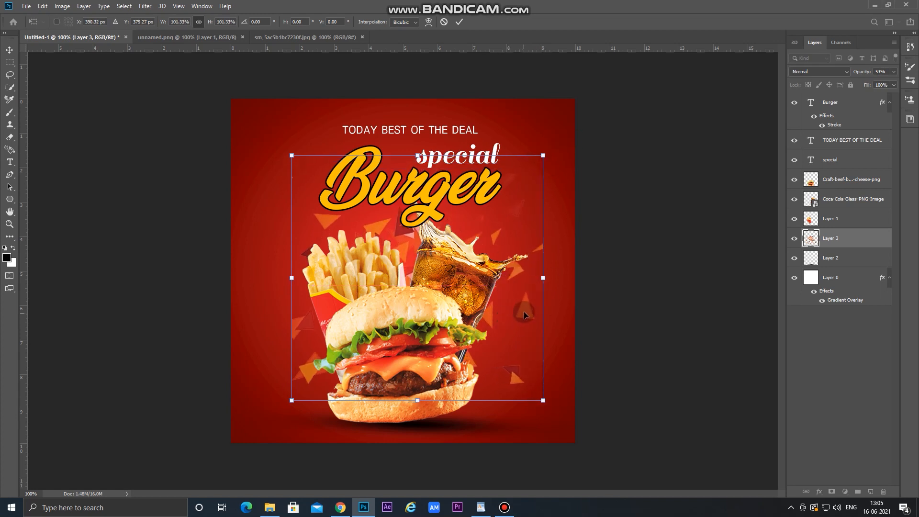
left_click_drag(511, 318, 503, 317)
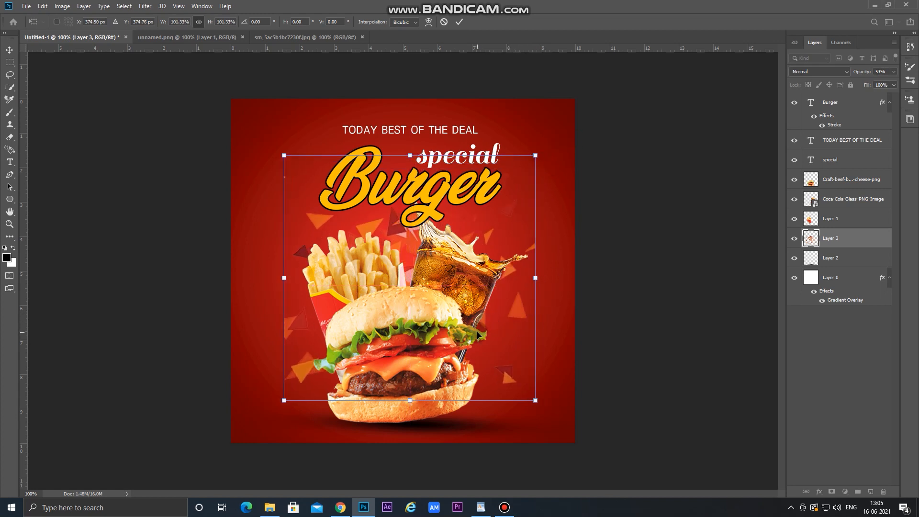
key("Return")
Set the confetti layer's fill to 66%, then scale it to about 104.33% and shift it slightly right.
left_click(893, 85)
left_click_drag(890, 97, 878, 101)
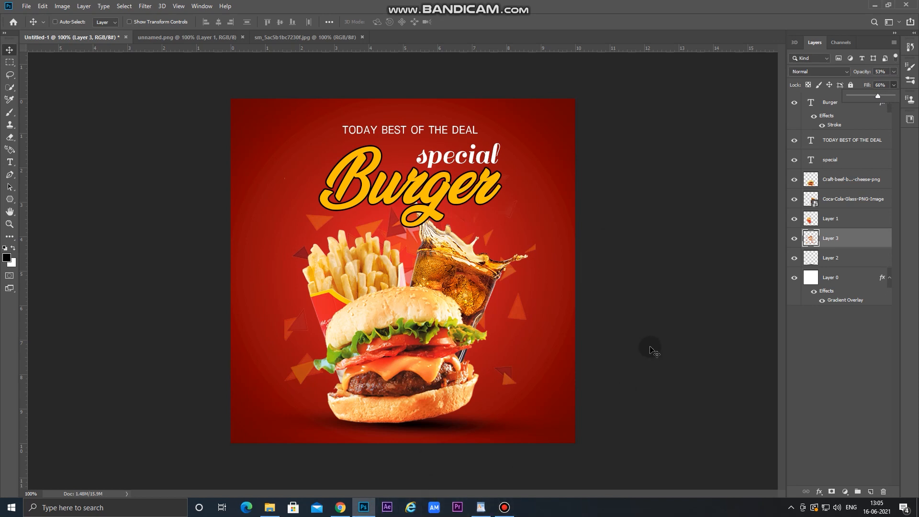
key("ctrl")
key("ctrl+t")
left_click_drag(285, 156, 273, 146)
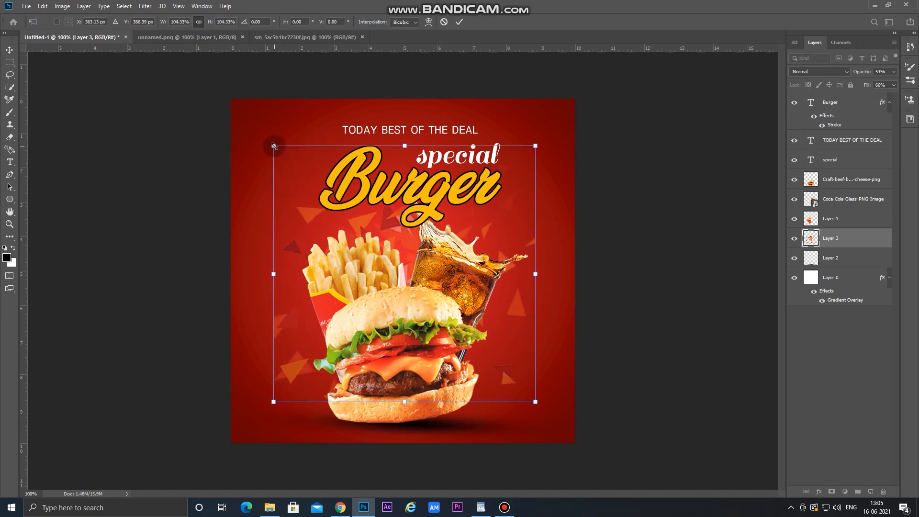
key("Return")
left_click_drag(514, 306, 525, 306)
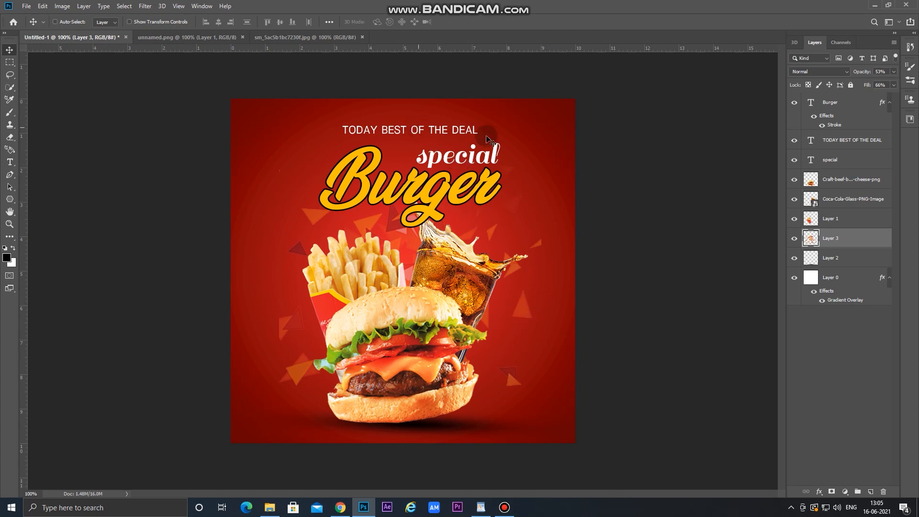
Move the TODAY BEST OF THE DEAL line slightly up, then raise the "special" and "Burger" titles together toward it.
left_click(854, 142)
left_click_drag(393, 129, 393, 122)
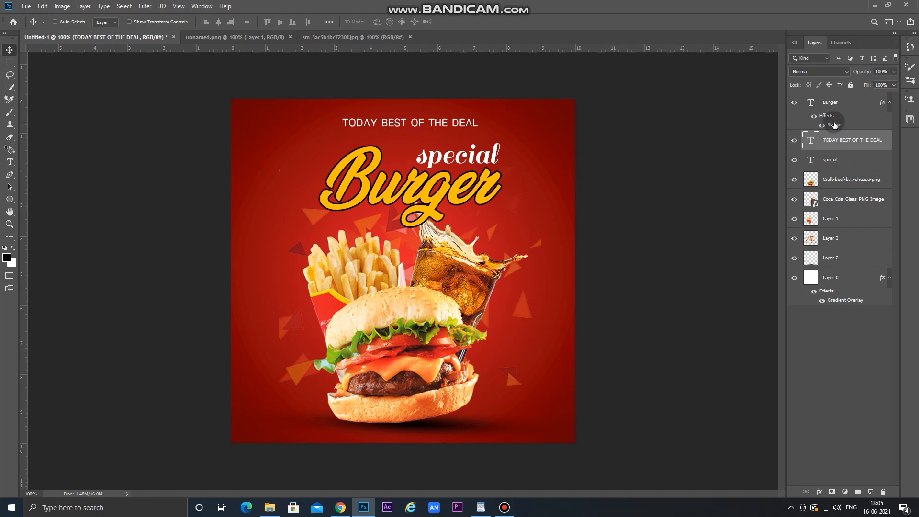
left_click(830, 105)
left_click(839, 159, "shift")
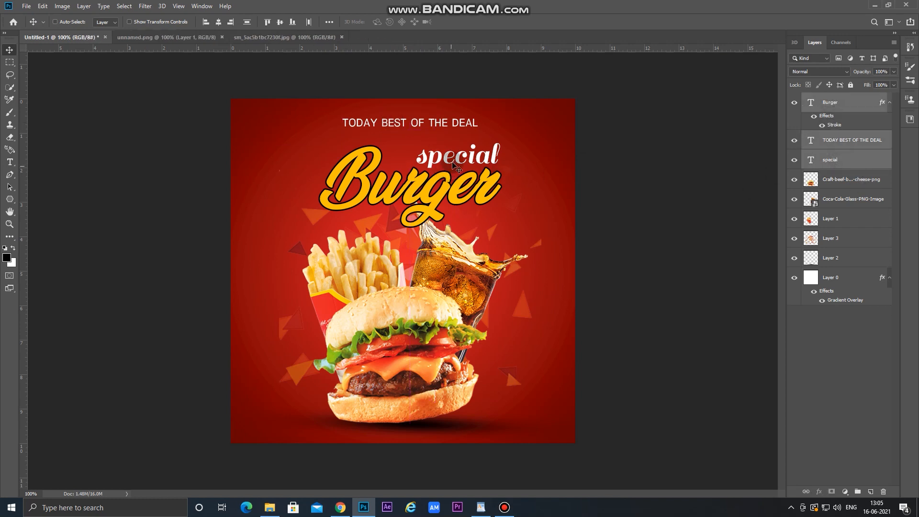
left_click_drag(449, 158, 449, 154)
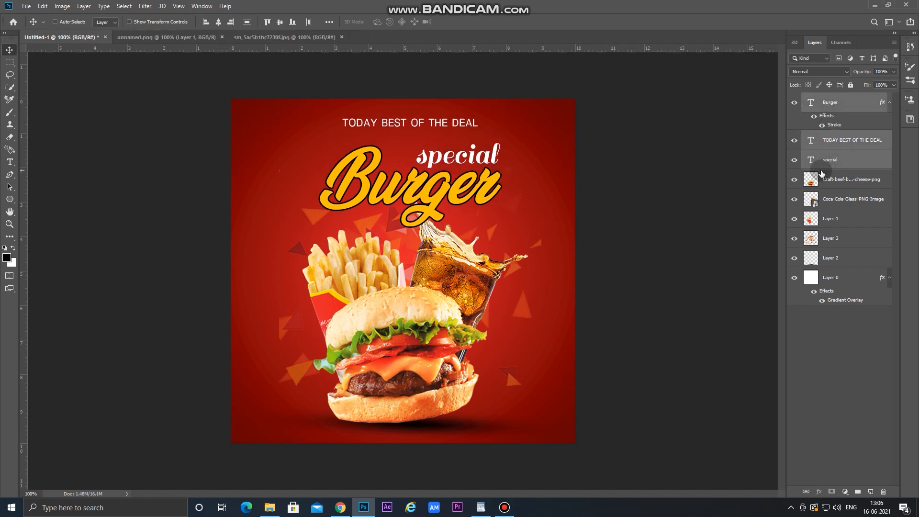
left_click(830, 146, "shift")
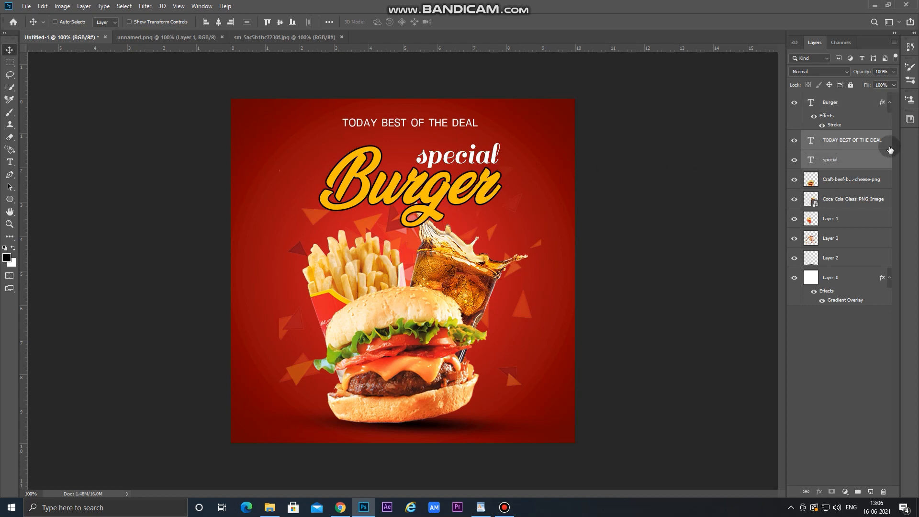
left_click(858, 157)
left_click(826, 106, "ctrl")
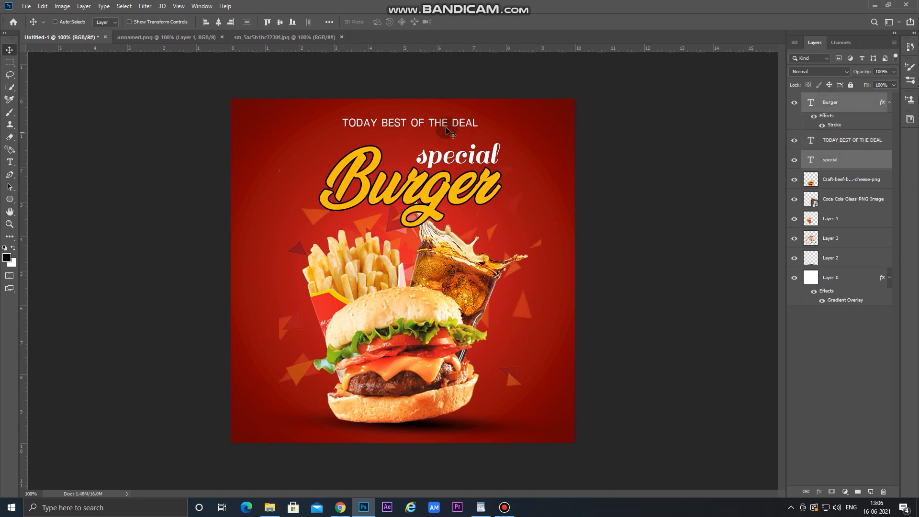
left_click_drag(450, 158, 450, 153)
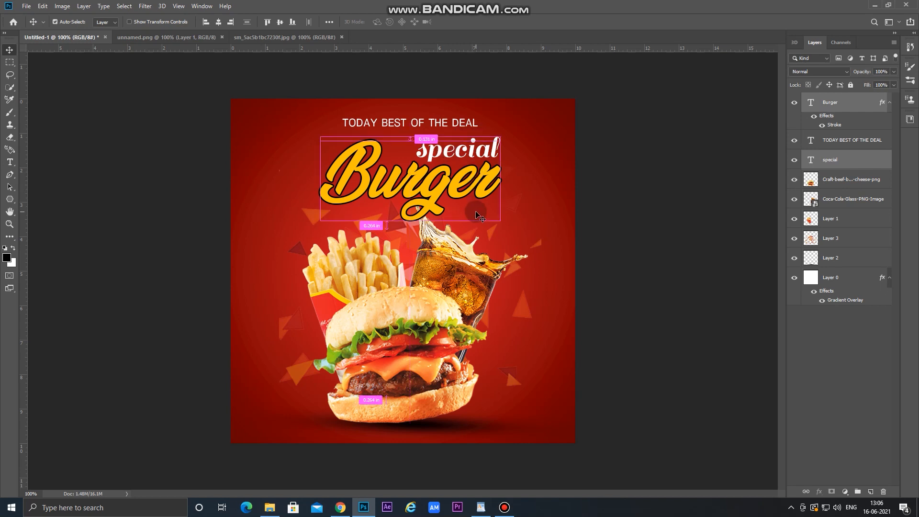
Enlarge the "special" and "Burger" titles slightly together and nudge them a few pixels left.
key("ctrl+t")
left_click_drag(500, 220, 503, 222)
key("Return")
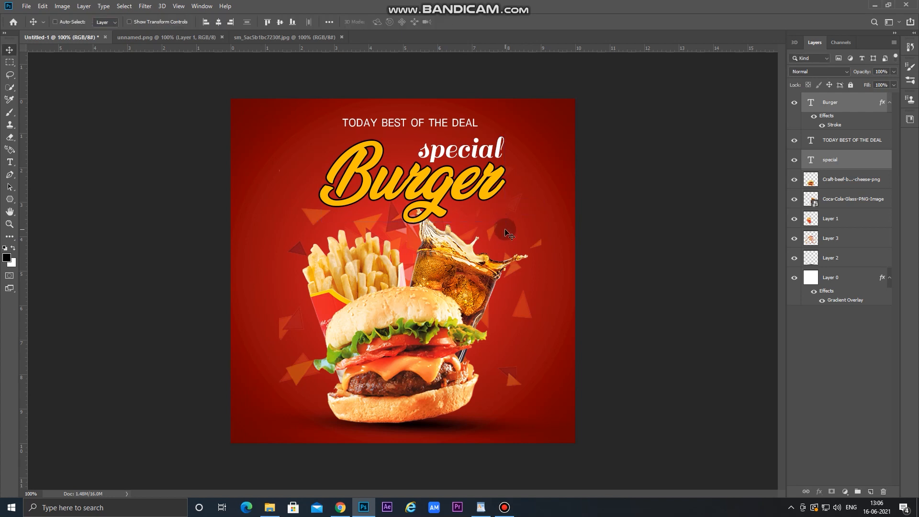
key("Left")
key("Left")
key("Left")
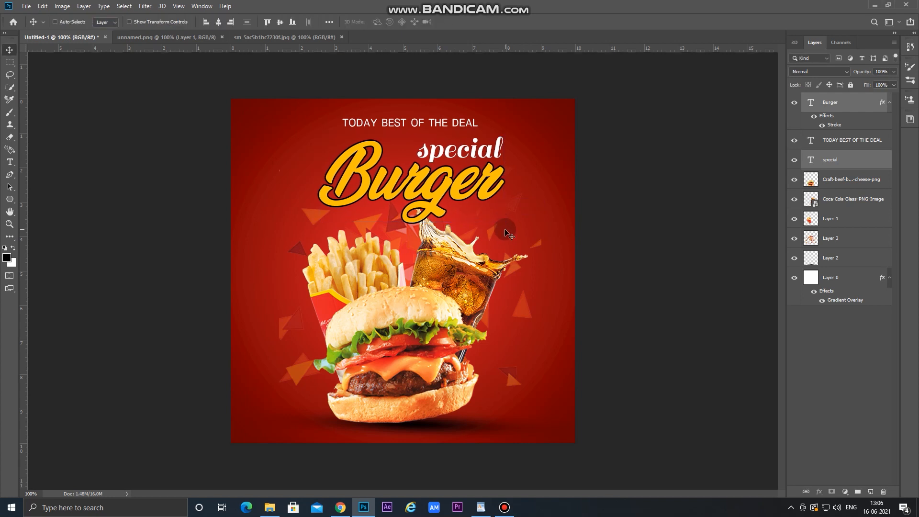
key("Left")
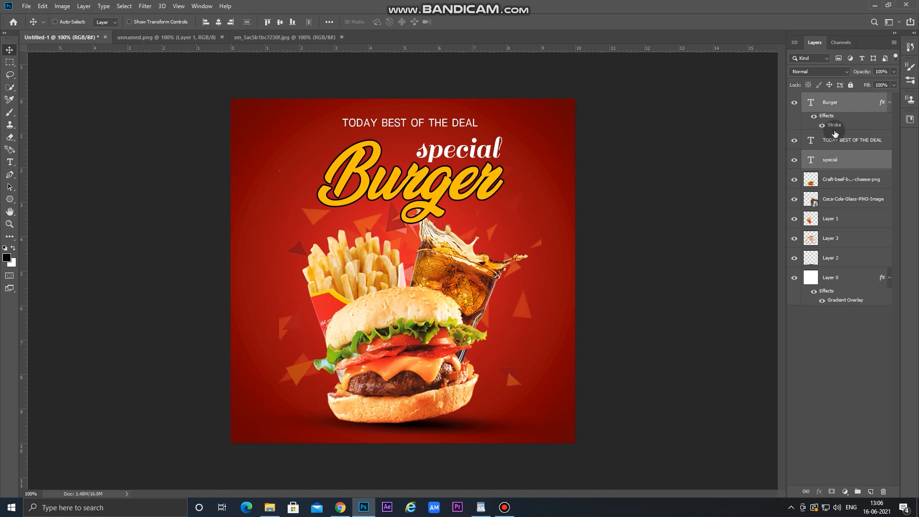
Duplicate the TODAY BEST OF THE DEAL line to the poster's lower-left corner and change the copy's text to "FREE FIRST DELIVERY".
left_click_drag(838, 140, 812, 163)
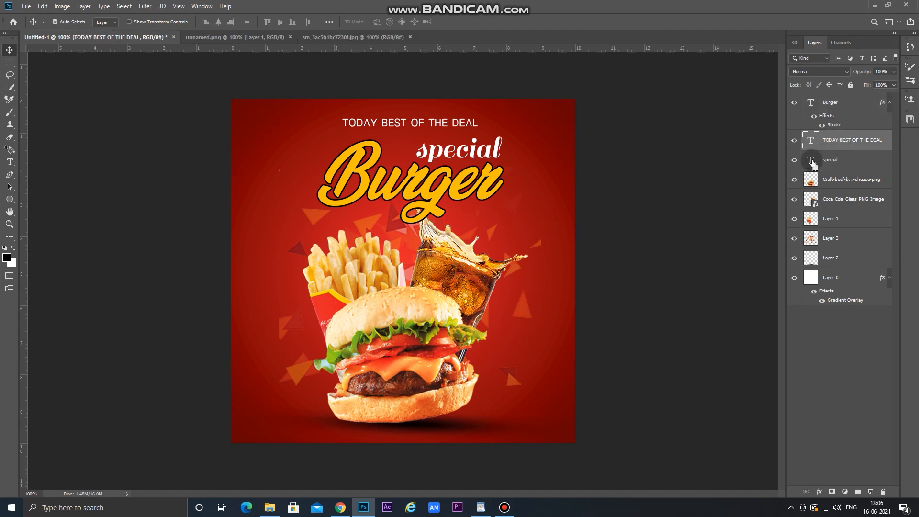
key("ctrl+j")
left_click_drag(394, 126, 302, 421)
left_click(9, 161)
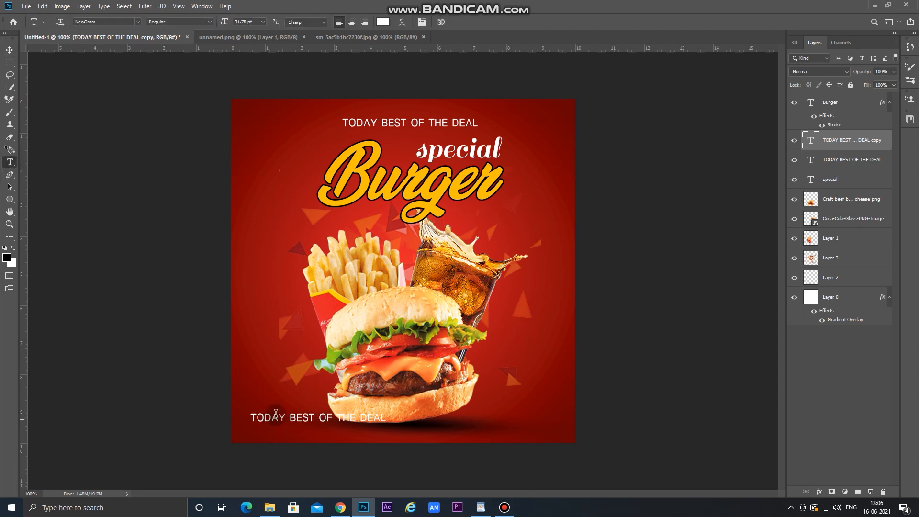
triple_click(275, 415)
type("fre")
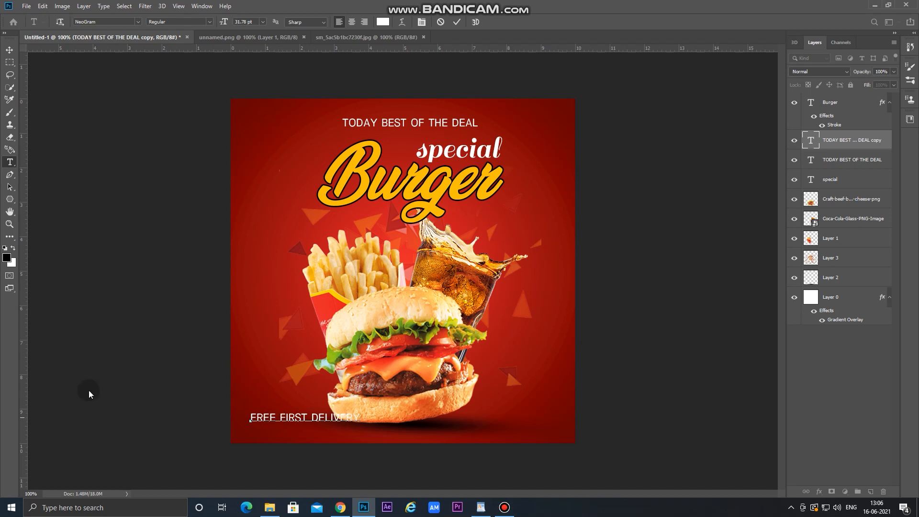
Recolor the word DELIVERY with the yellow sampled from the Burger title.
double_click(312, 417)
left_click(6, 258)
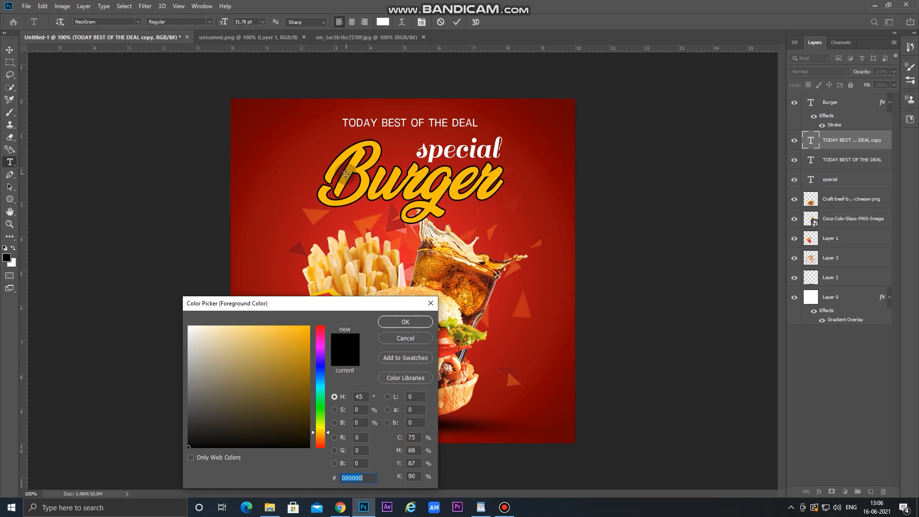
left_click(345, 174)
left_click(405, 321)
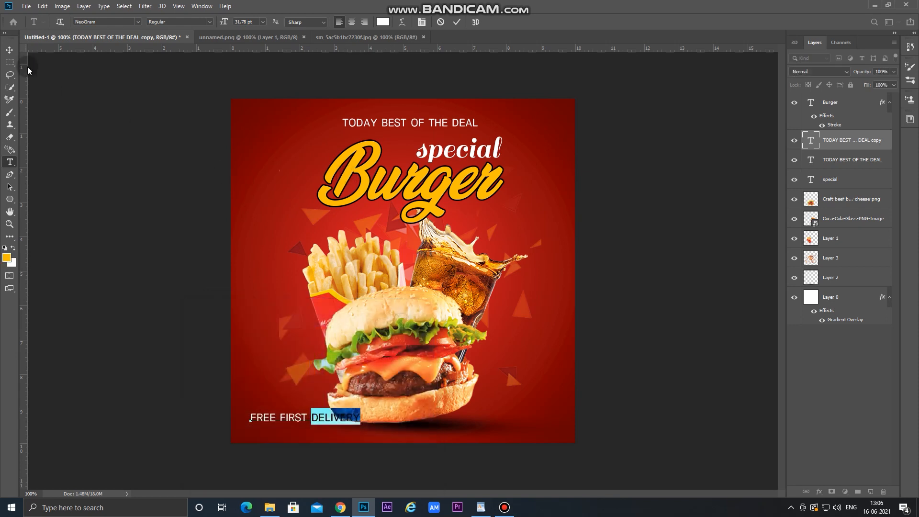
left_click(10, 51)
Scale the FREE FIRST DELIVERY line to about 75% in the poster's lower-left corner and nudge it slightly down.
key("ctrl+t")
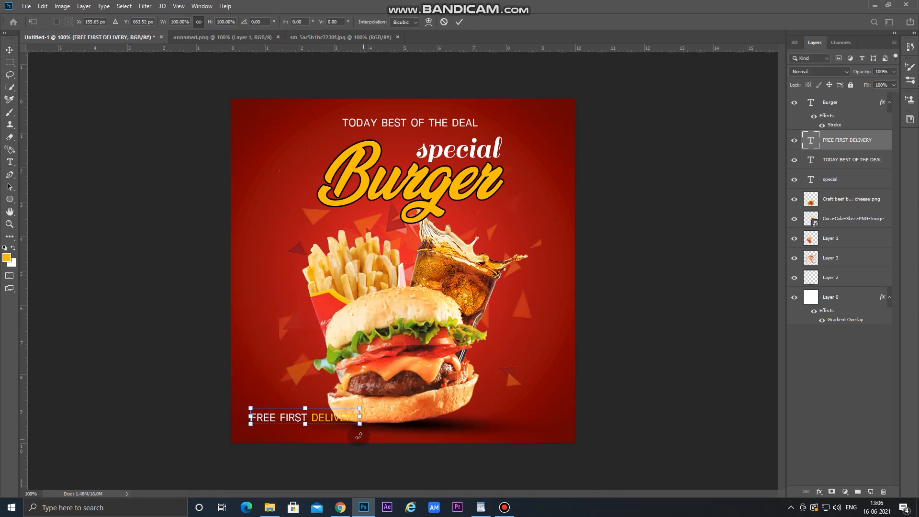
left_click_drag(360, 424, 310, 429)
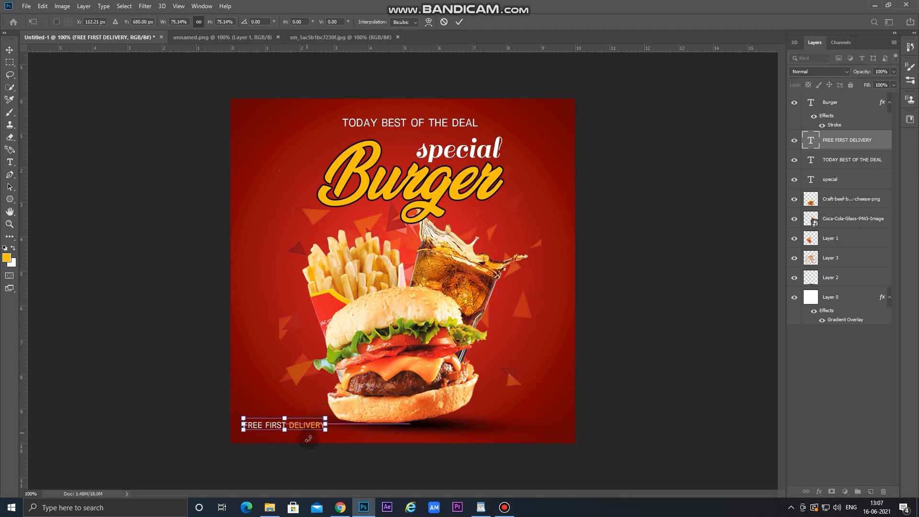
key("Return")
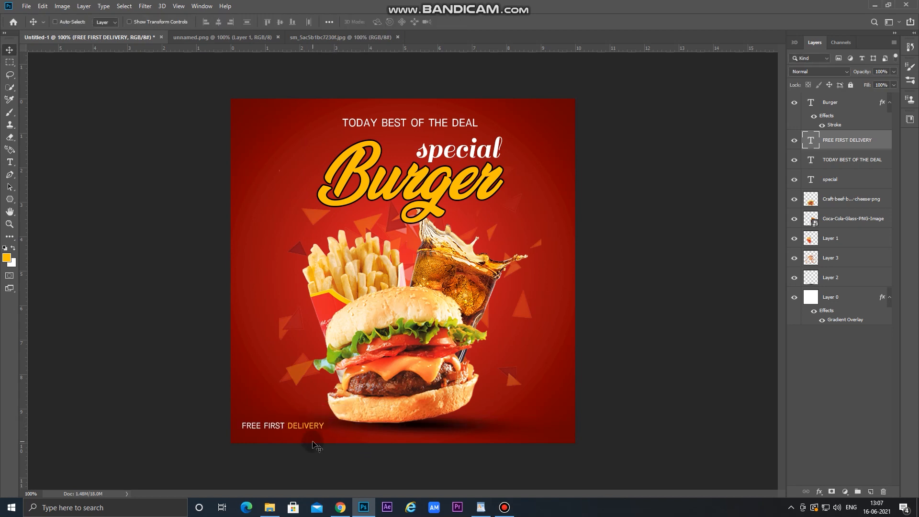
key("Down")
key("Down")
key("Down")
key("Up")
key("Up")
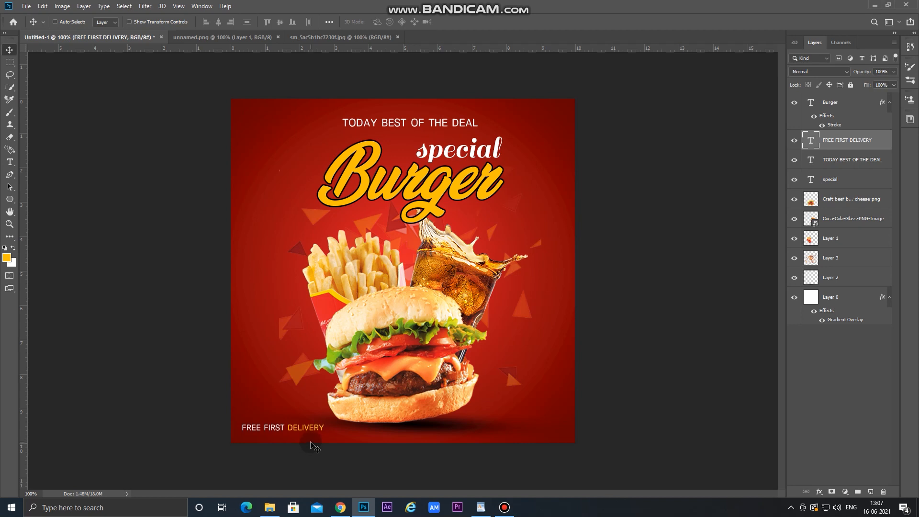
Duplicate the FREE FIRST DELIVERY line to the poster's lower-right corner and change the copy's text to "FOR DELIVERY".
left_click_drag(313, 439, 535, 432)
left_click(9, 161)
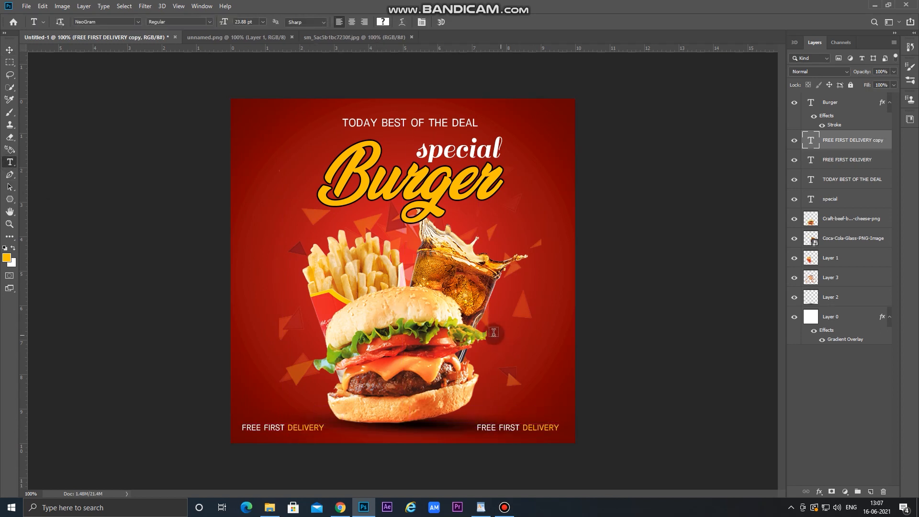
triple_click(506, 427)
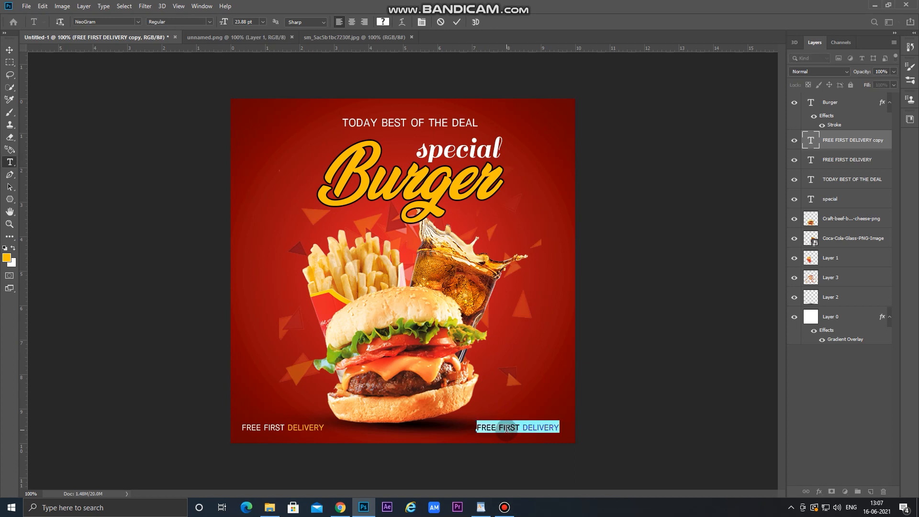
left_click_drag(519, 427, 425, 425)
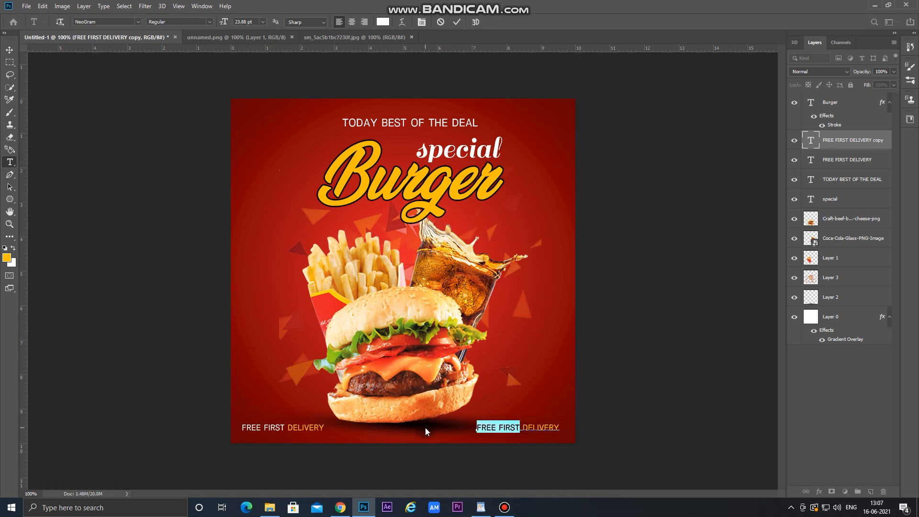
type("FOR")
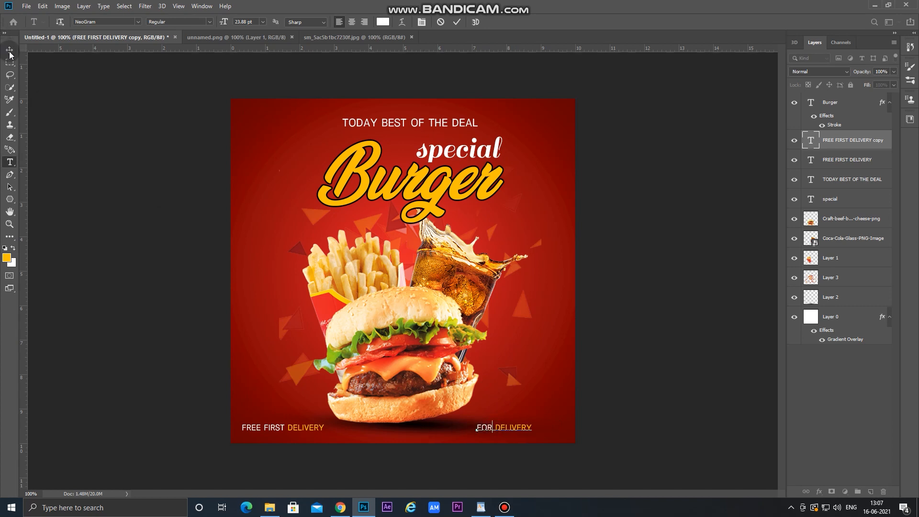
left_click(9, 51)
Duplicate the FOR DELIVERY line directly above itself and replace the lower line's text with the delivery phone number, roughly centered beneath.
left_click_drag(519, 433, 539, 418)
key("ctrl+j")
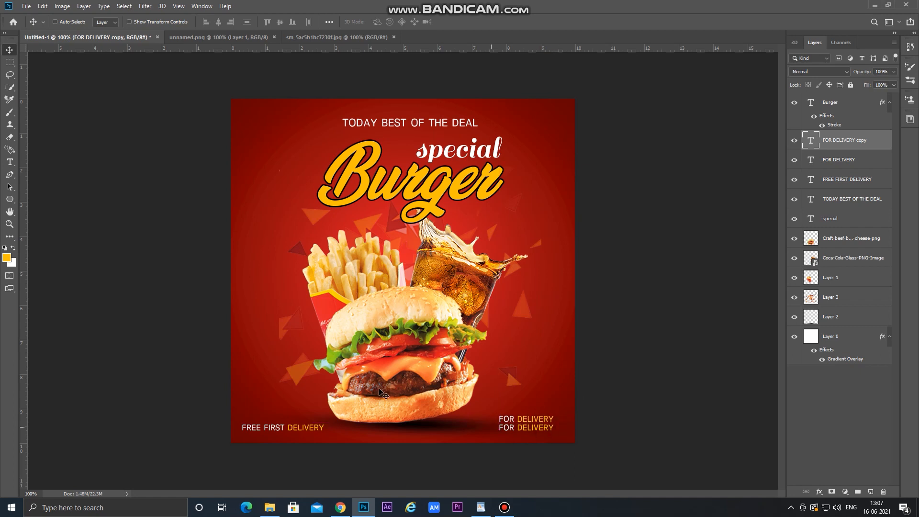
left_click(10, 162)
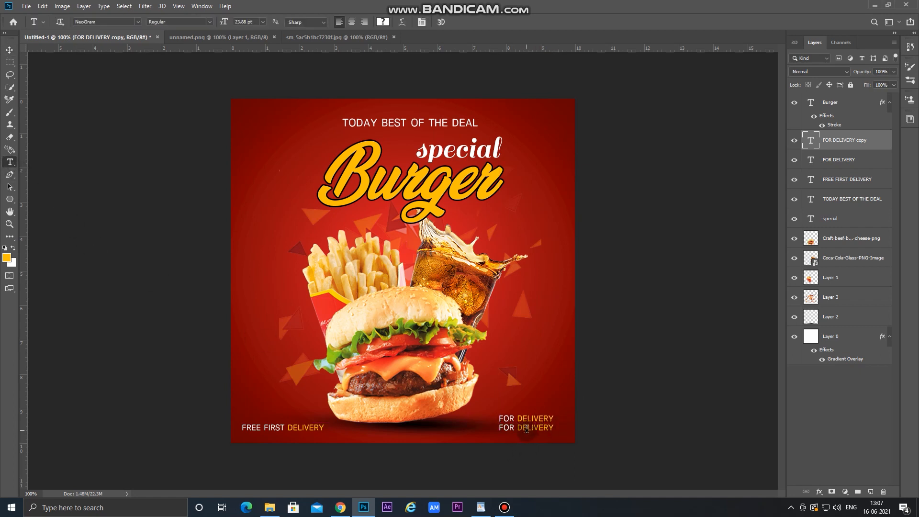
triple_click(526, 429)
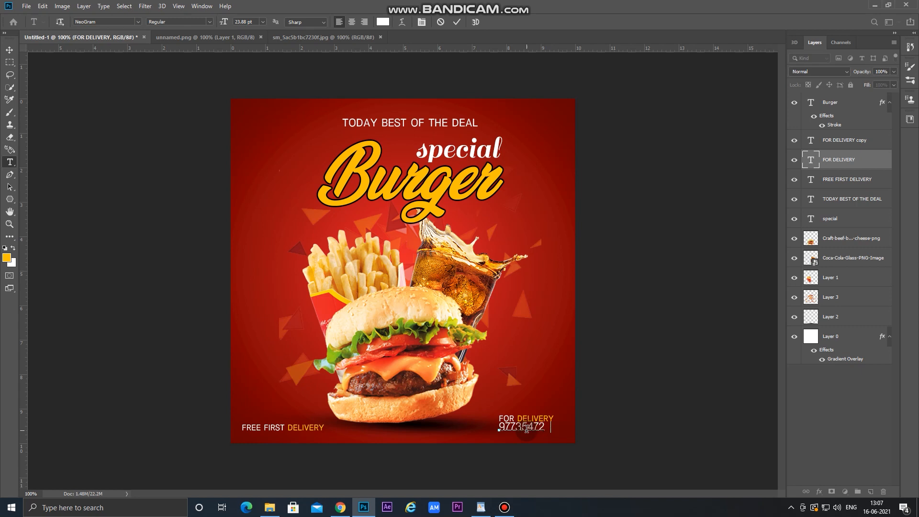
left_click(9, 49)
key("Left")
key("Left")
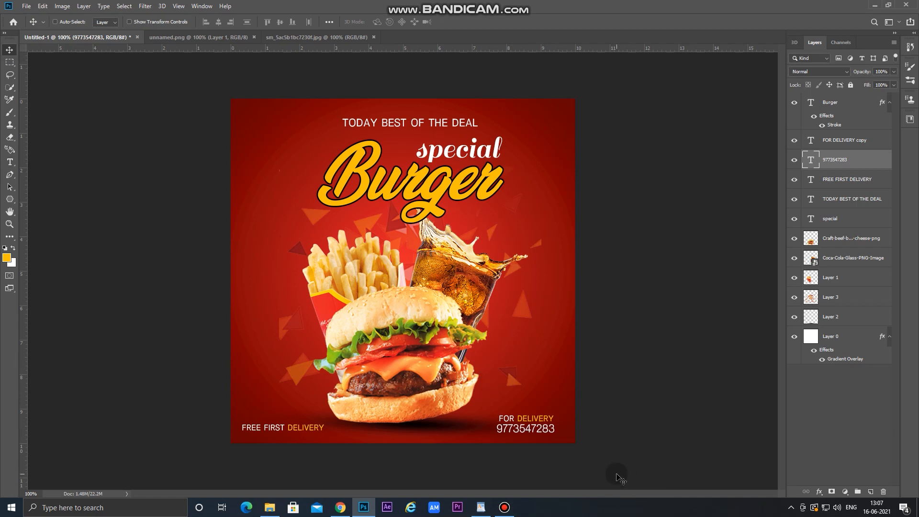
Scale the phone number down from its upper-left corner, keeping its right edge in line with the FOR DELIVERY text.
key("ctrl+t")
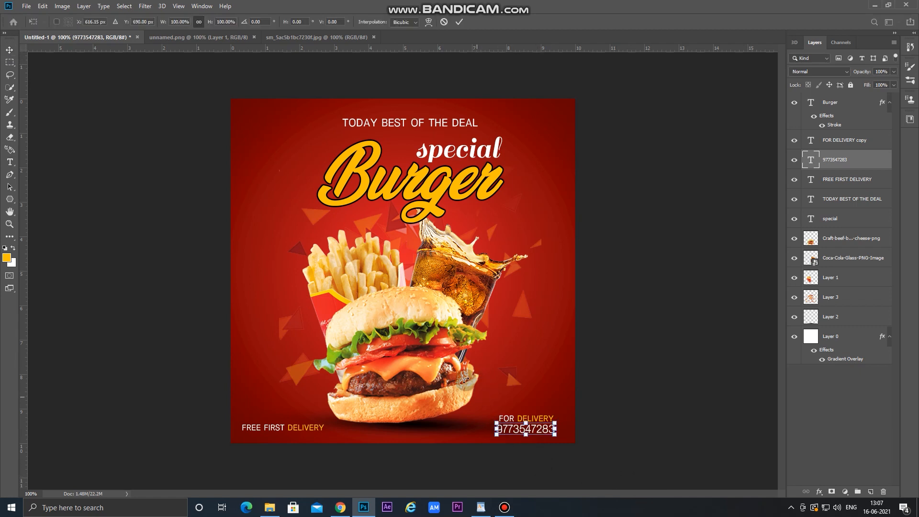
left_click_drag(496, 422, 509, 427)
key("Return")
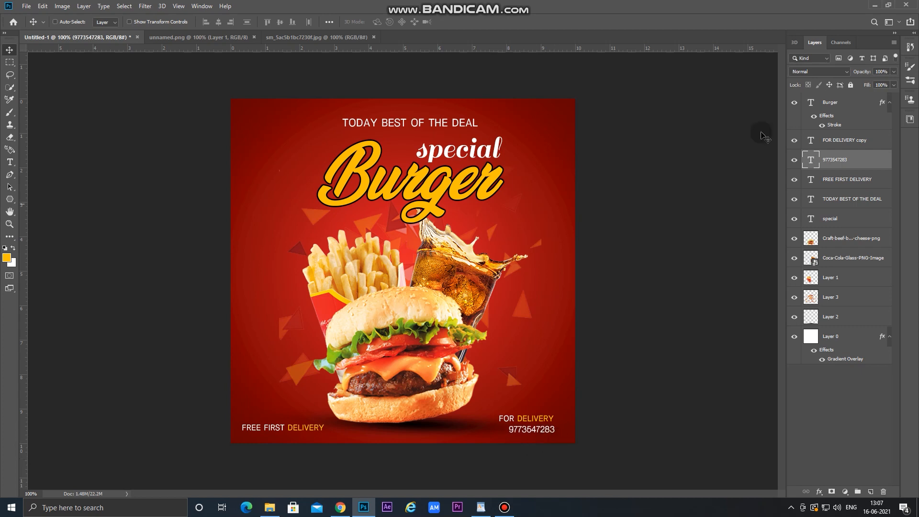
Open the phone icon image images.jpg and bring it into the poster as a new layer.
left_click(26, 6)
left_click(41, 25)
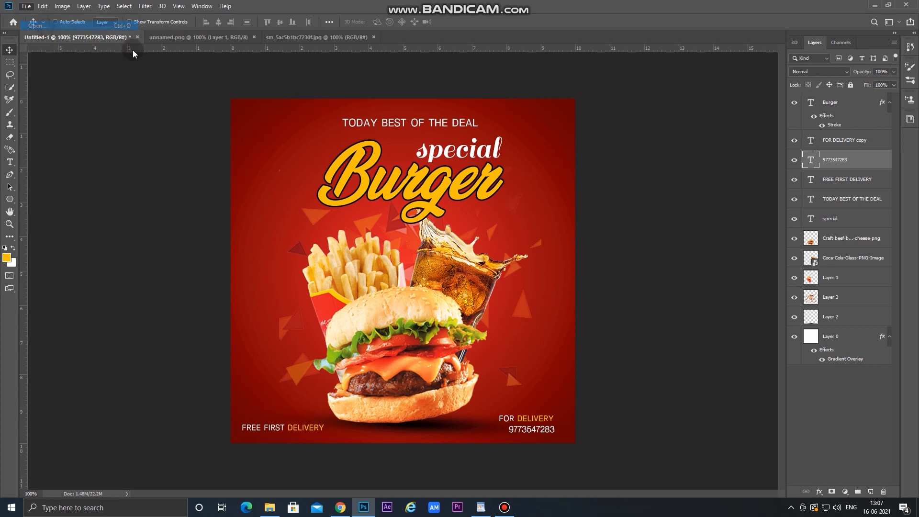
left_click(213, 77)
left_click(378, 243)
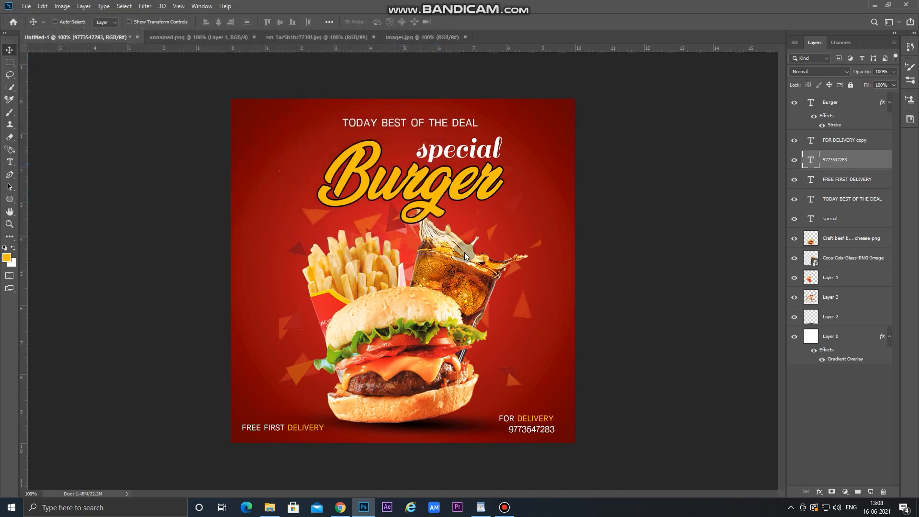
left_click_drag(66, 47, 359, 274)
Remove the checkered background around and inside the phone icon with the Magic Eraser at tolerance 32.
left_click(9, 150)
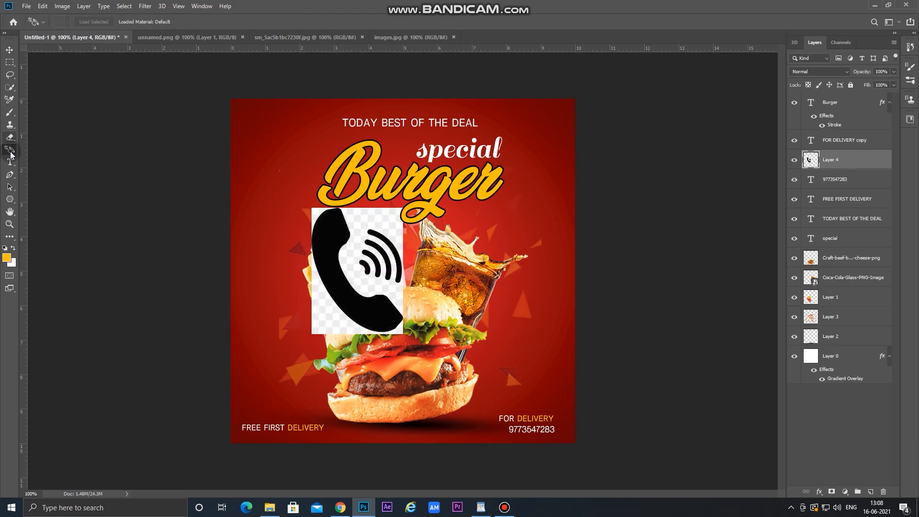
left_click(9, 137)
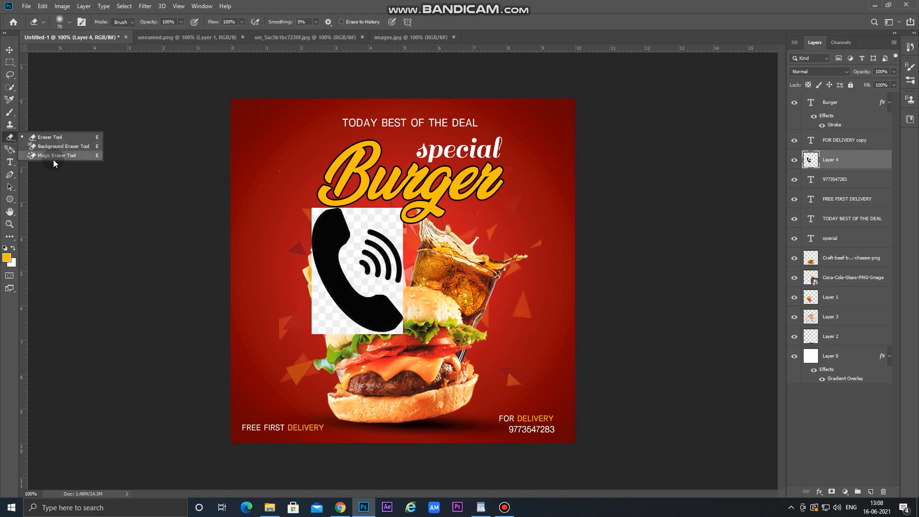
left_click(53, 157)
left_click(356, 239)
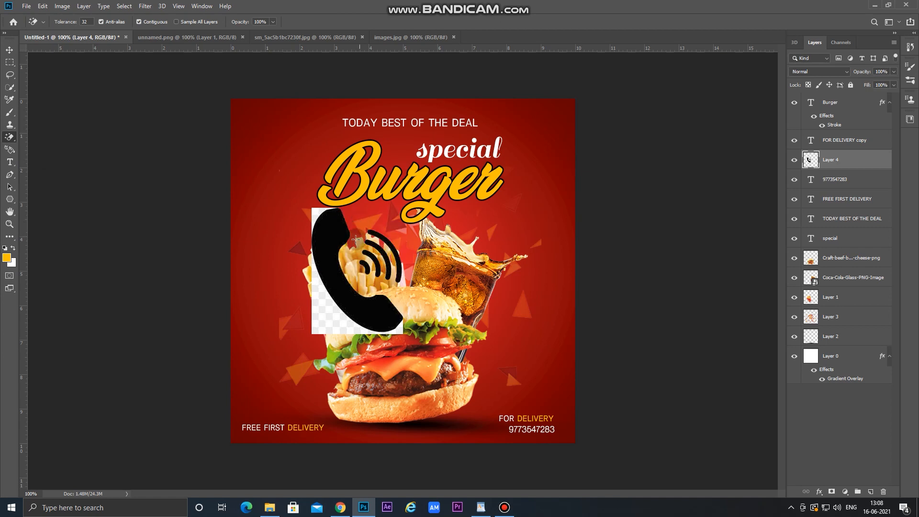
left_click(317, 316)
left_click(315, 214)
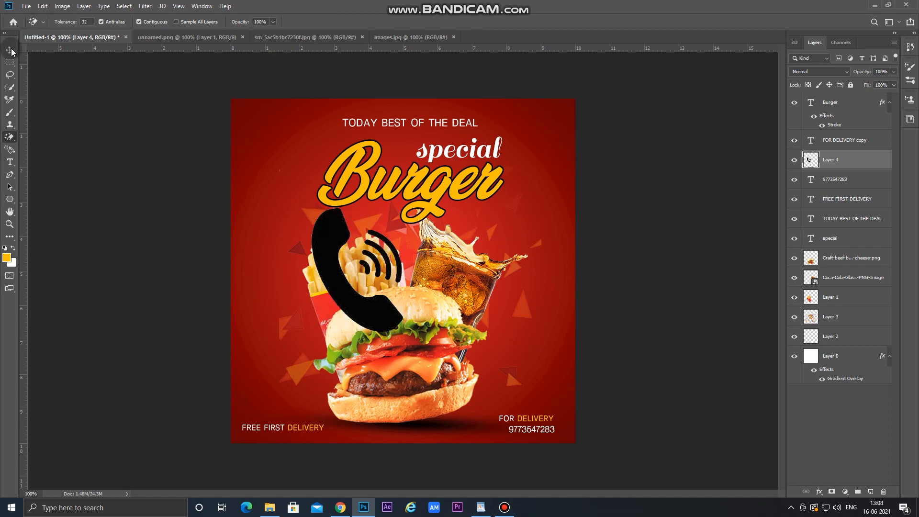
Turn the black phone icon white with Hue/Saturation by setting Lightness to +100.
left_click(10, 49)
left_click_drag(370, 313, 375, 329)
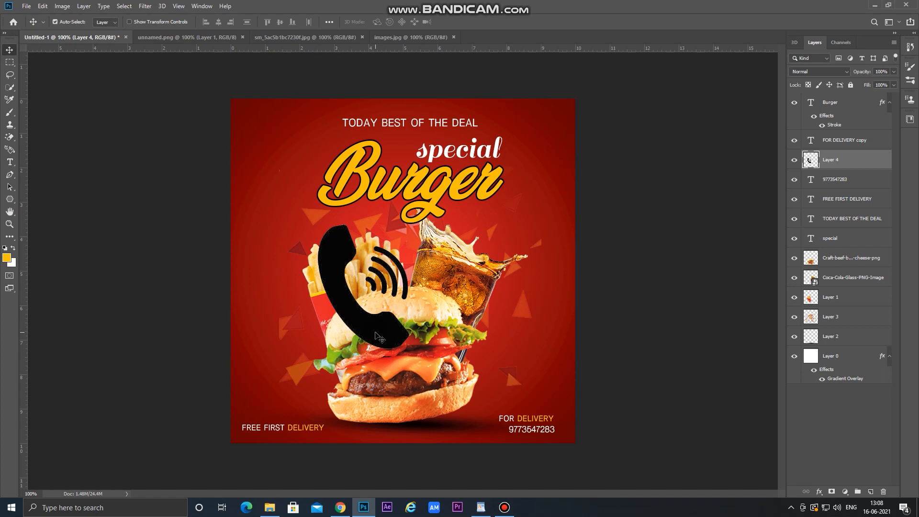
key("ctrl+u")
left_click_drag(555, 374, 670, 383)
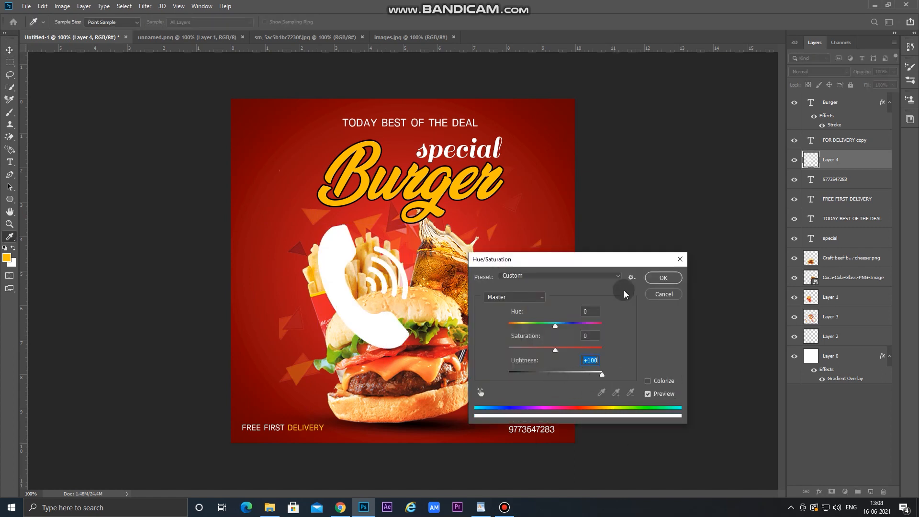
left_click(662, 279)
Shrink the white phone icon to about text height and place it just left of the phone number under FOR DELIVERY.
key("ctrl+t")
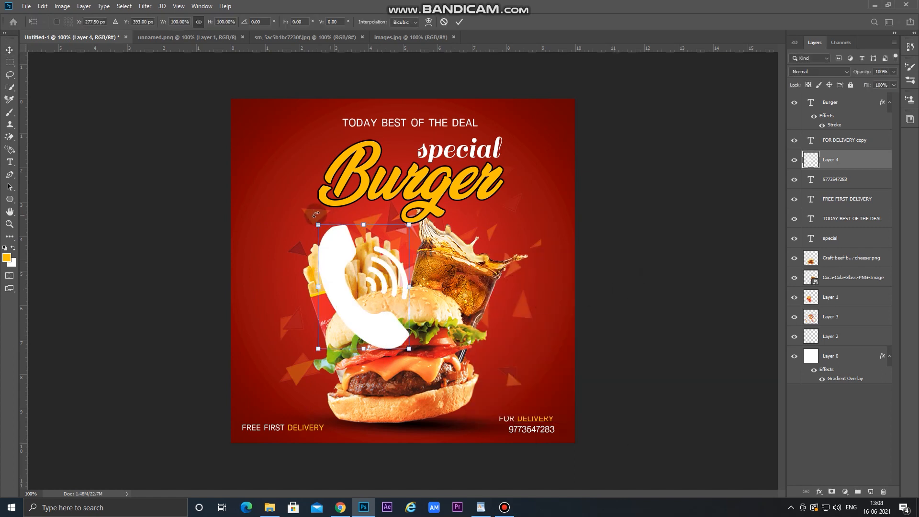
left_click_drag(317, 223, 399, 336)
key("Return")
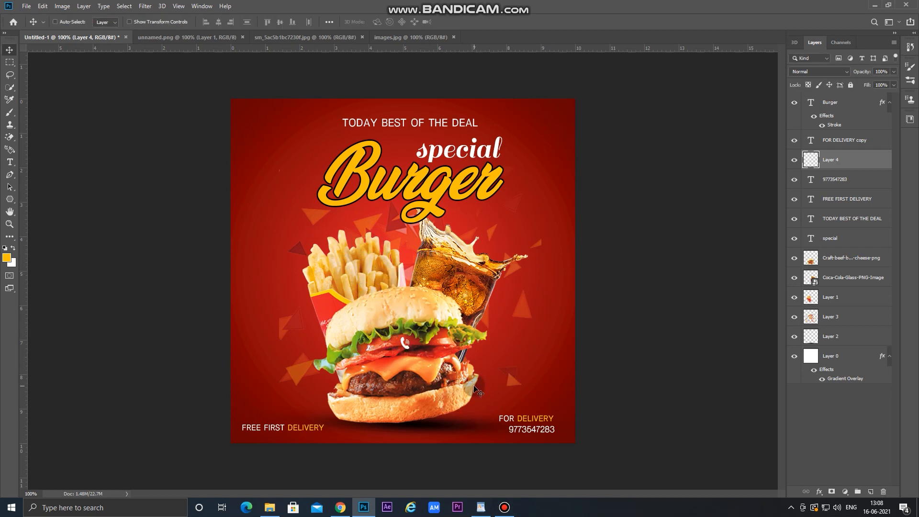
key("ctrl+plus")
key("ctrl+plus")
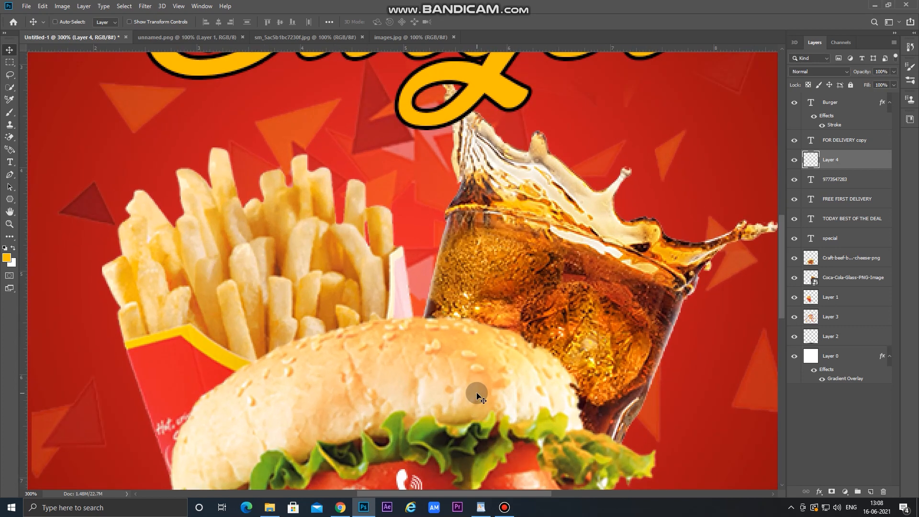
scroll(477, 395, "down", 10)
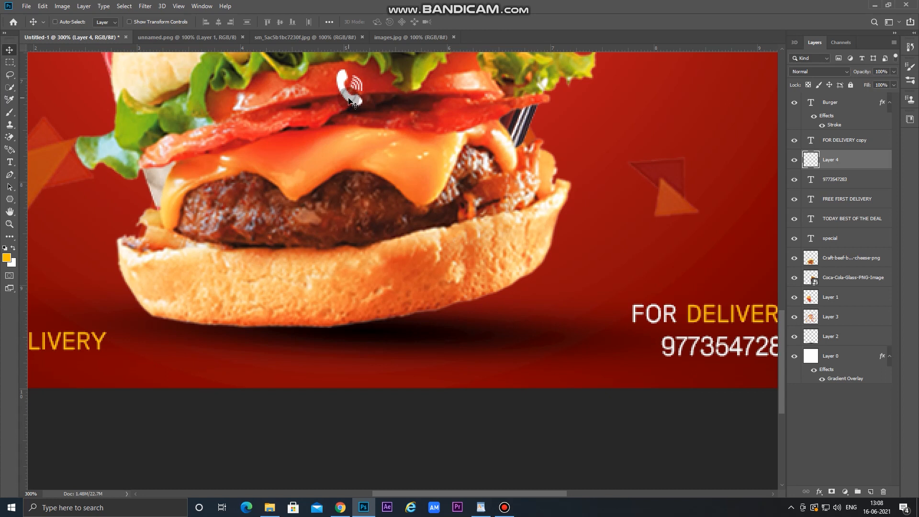
left_click_drag(354, 106, 637, 365)
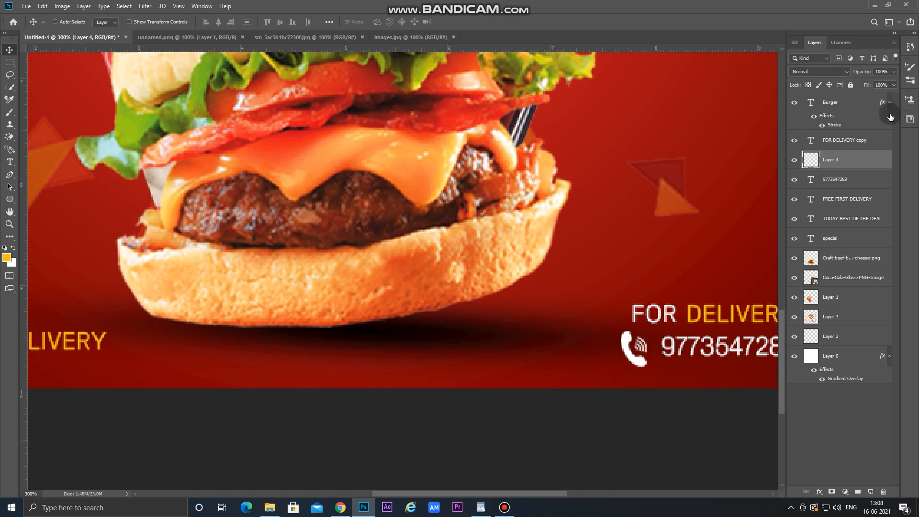
Nudge the phone number slightly down so it lines up vertically with the phone icon.
left_click(847, 181)
key("Left")
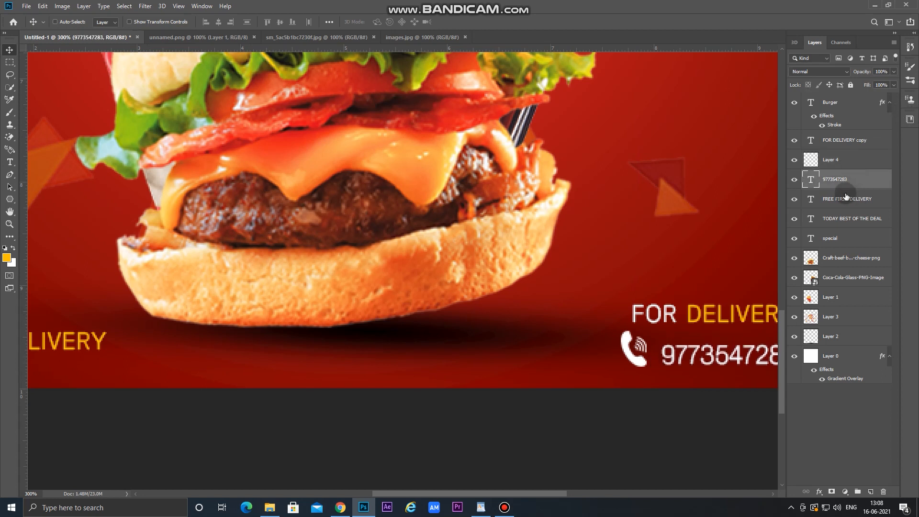
key("Right")
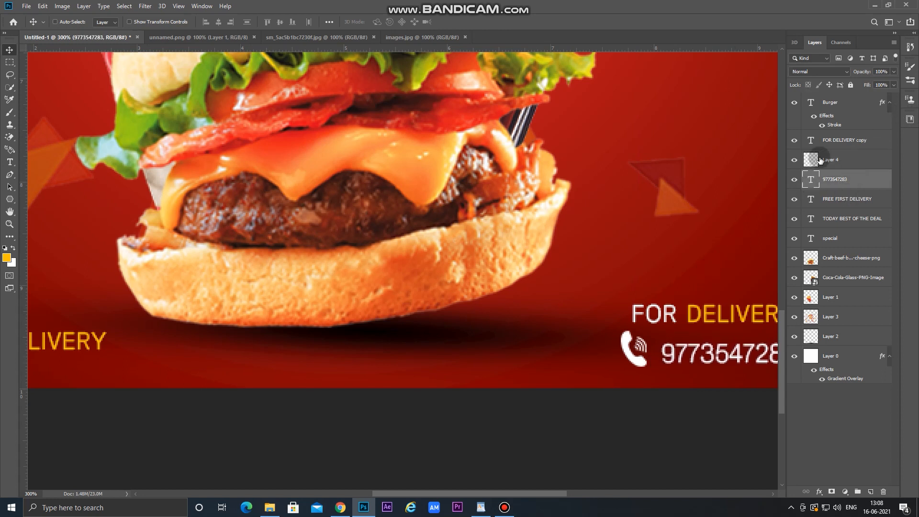
Scale the phone icon to about 85% and nudge it right, aligning it with the start of the FOR DELIVERY line.
left_click(832, 165)
key("ctrl+t")
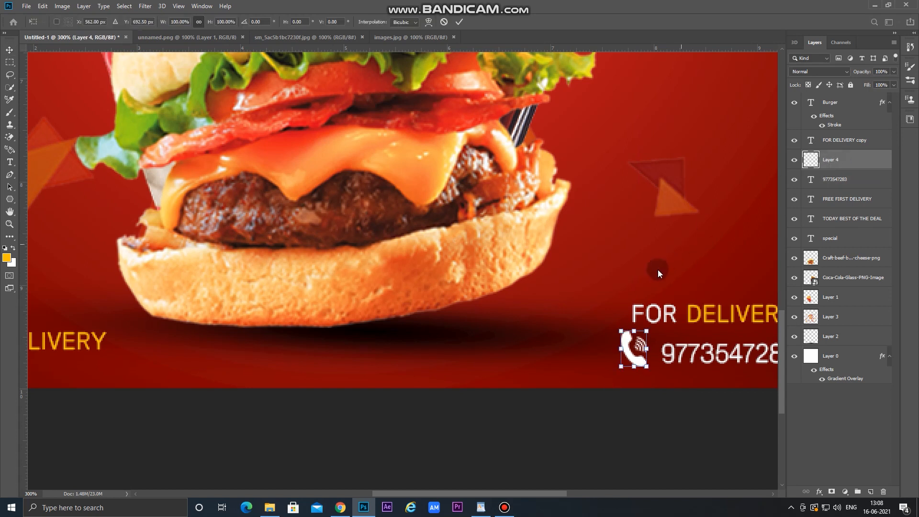
left_click_drag(617, 329, 623, 327)
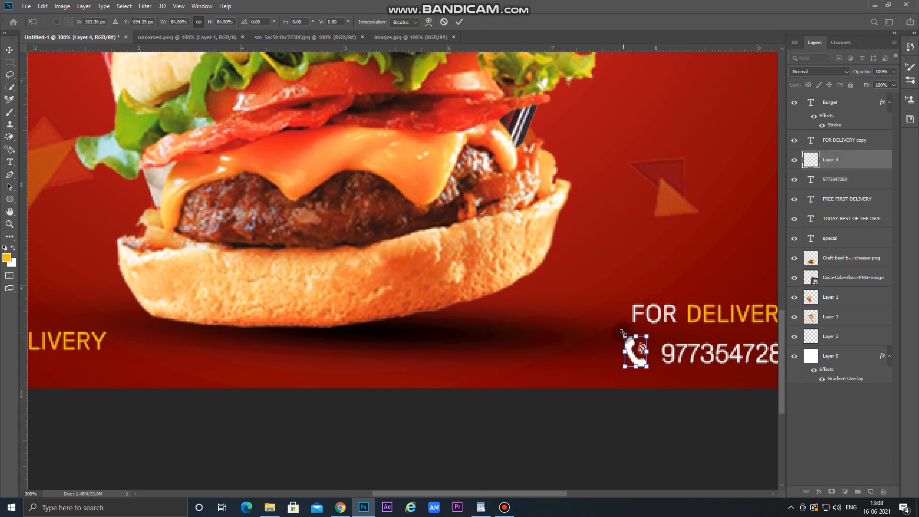
key("Return")
key("Right")
key("Right")
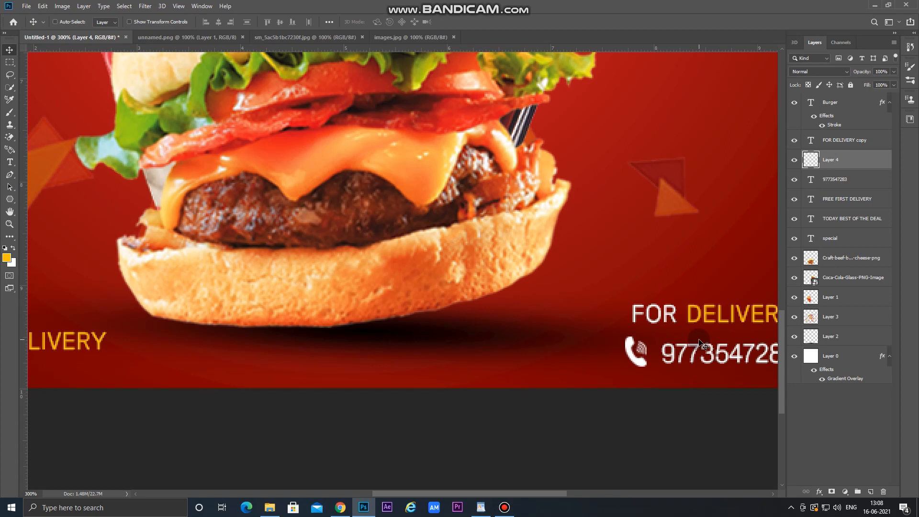
key("Right")
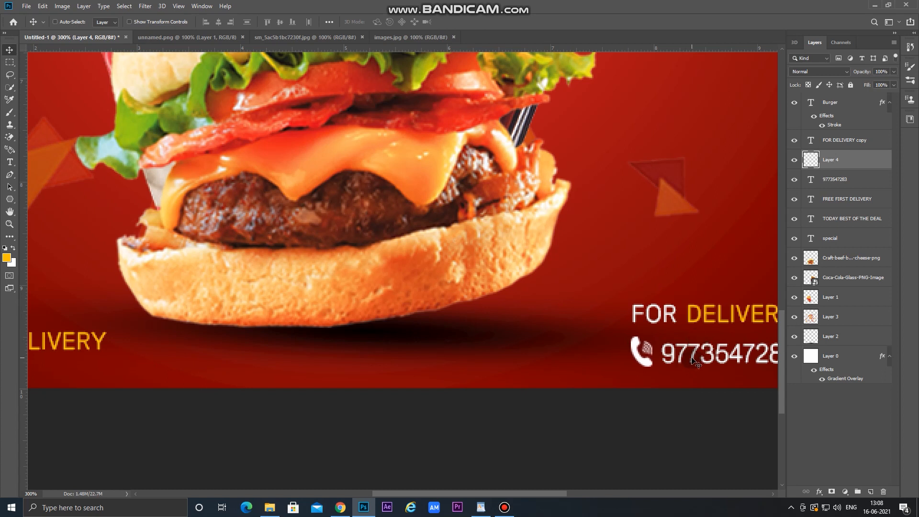
Nudge the phone number slightly right to widen the gap between it and the phone icon.
left_click(842, 184)
key("Right")
key("Right")
key("Right")
key("Right")
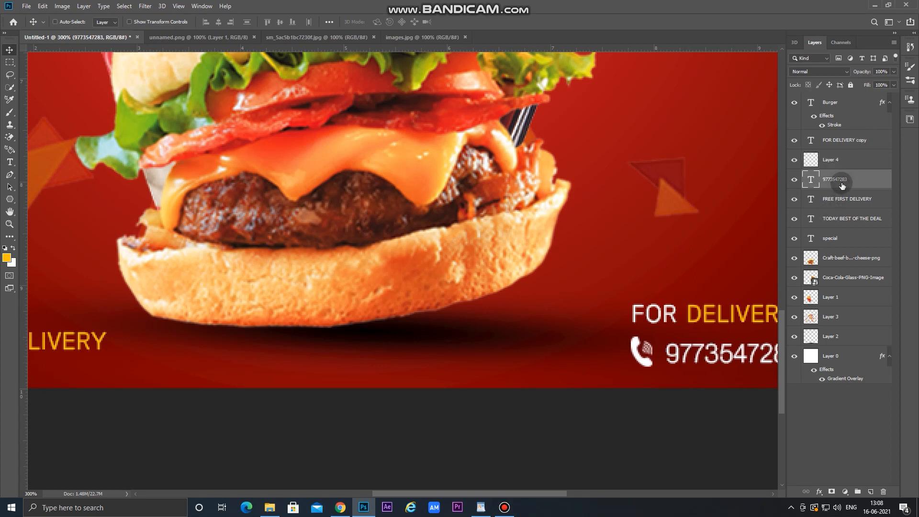
key("ctrl+minus")
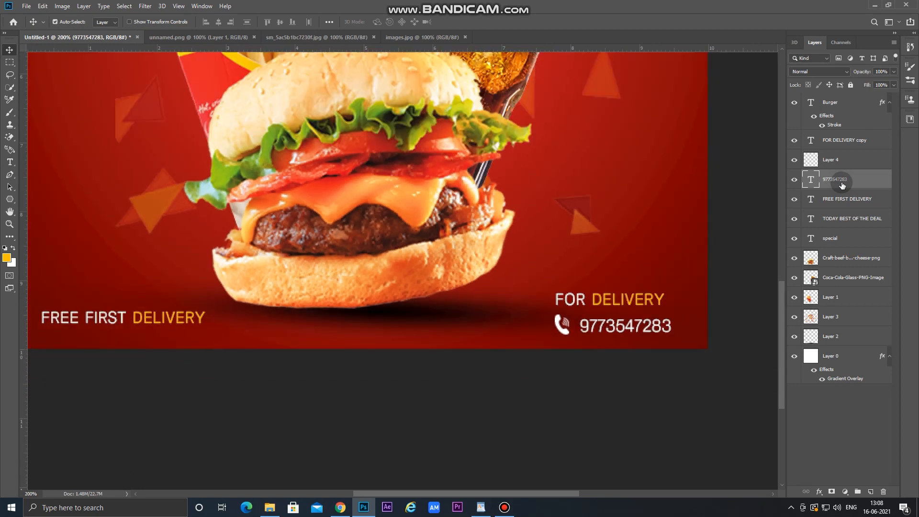
Nudge the phone number slightly left and down to adjust its alignment with the phone icon.
key("Up")
key("Up")
key("Up")
key("Up")
key("Up")
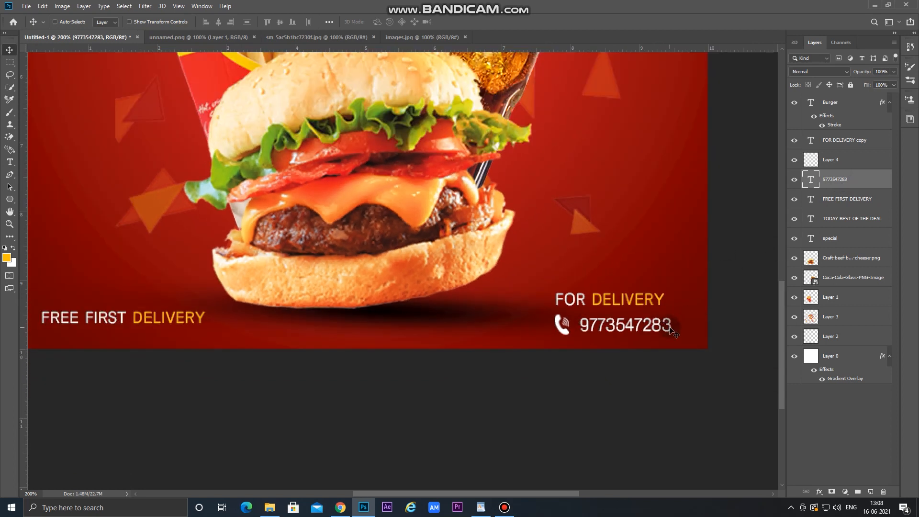
key("Left")
key("Down")
key("Down")
key("Down")
key("Down")
key("Down")
key("Down")
key("Down")
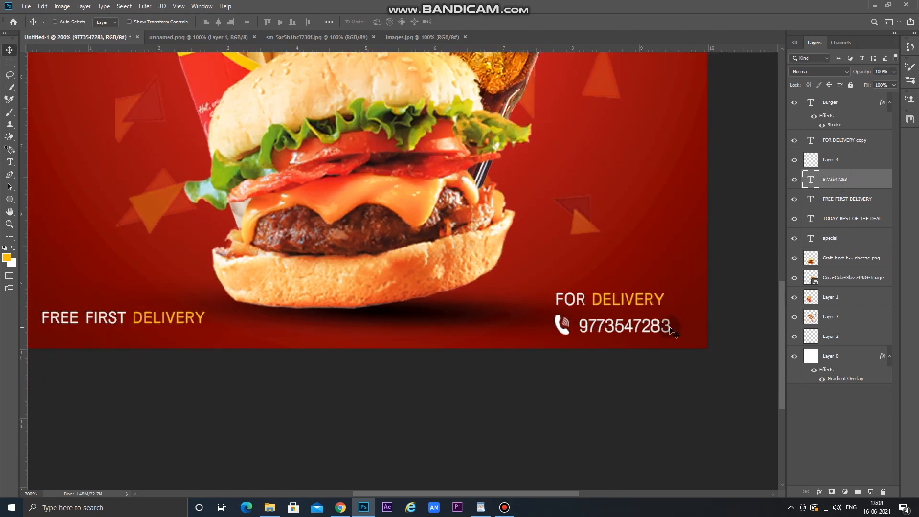
key("Left")
key("Up")
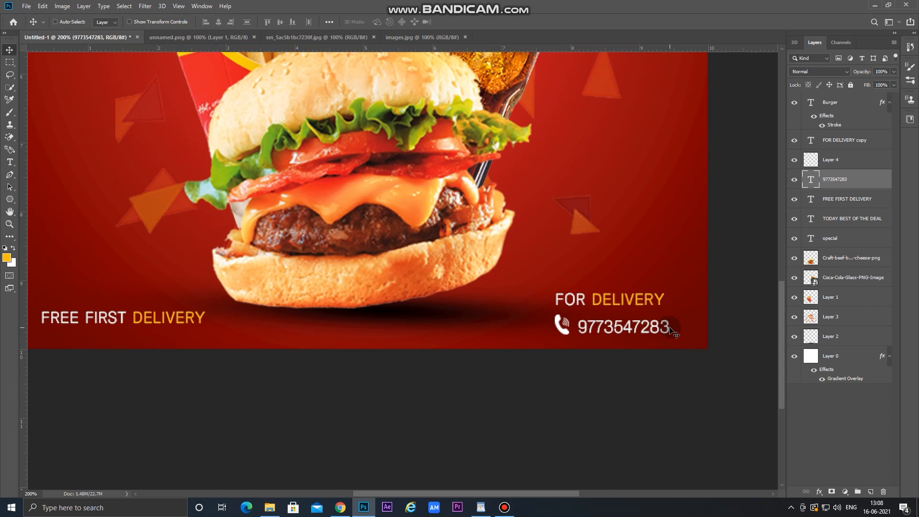
Scale the phone number text to about 91% so it fits the width of the FOR DELIVERY line.
key("ctrl+t")
left_click_drag(671, 340, 663, 338)
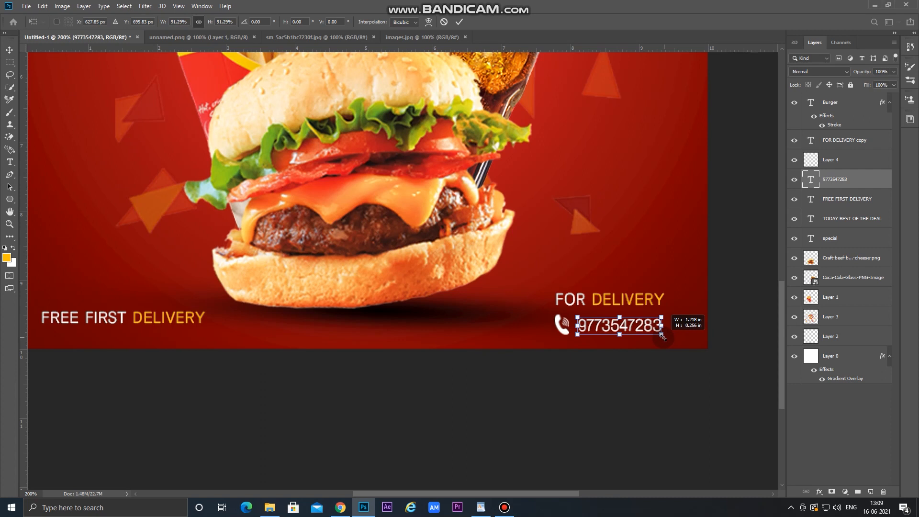
key("Return")
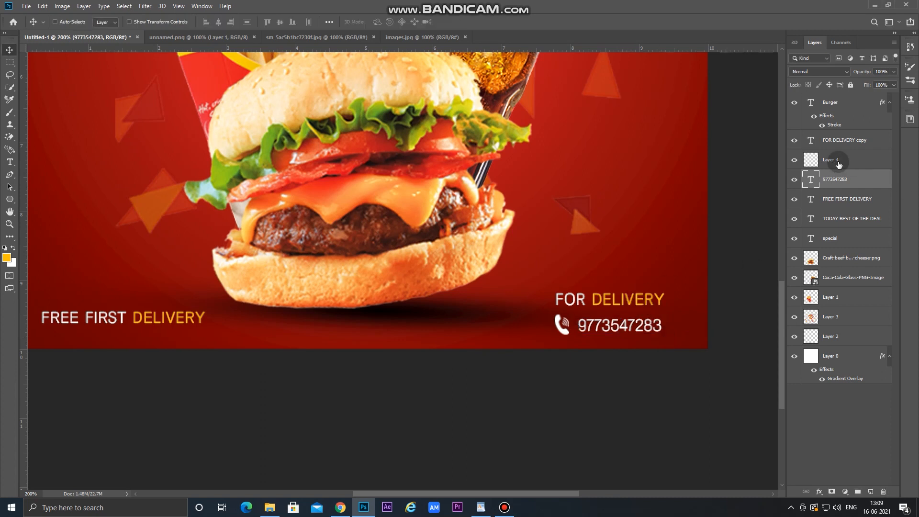
Nudge the FREE FIRST DELIVERY line slightly down and move the FOR DELIVERY line down, closer to the phone number.
left_click(840, 203)
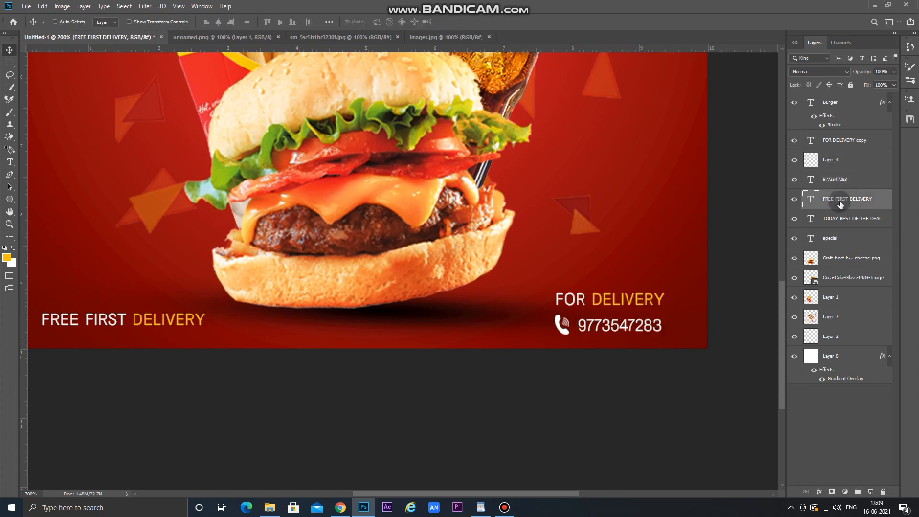
left_click(850, 219)
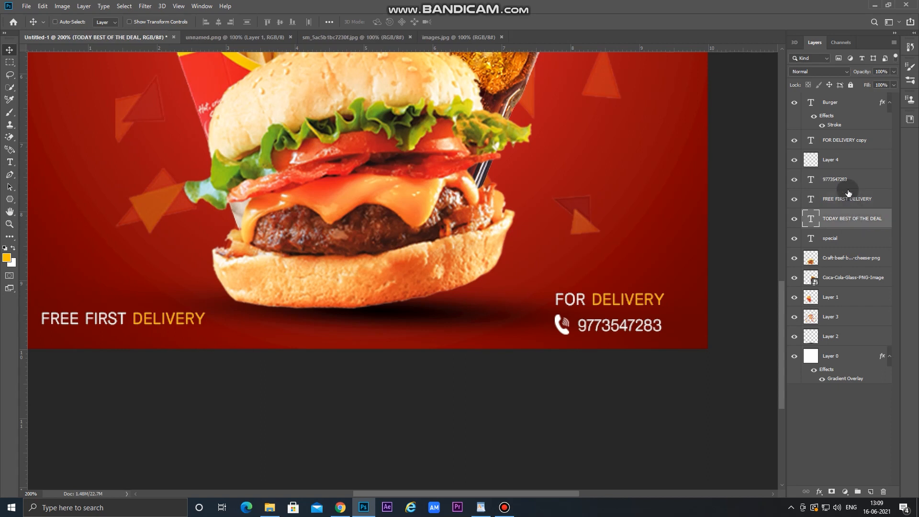
left_click(838, 140)
key("Down")
key("Down")
key("Down")
key("Down")
key("Down")
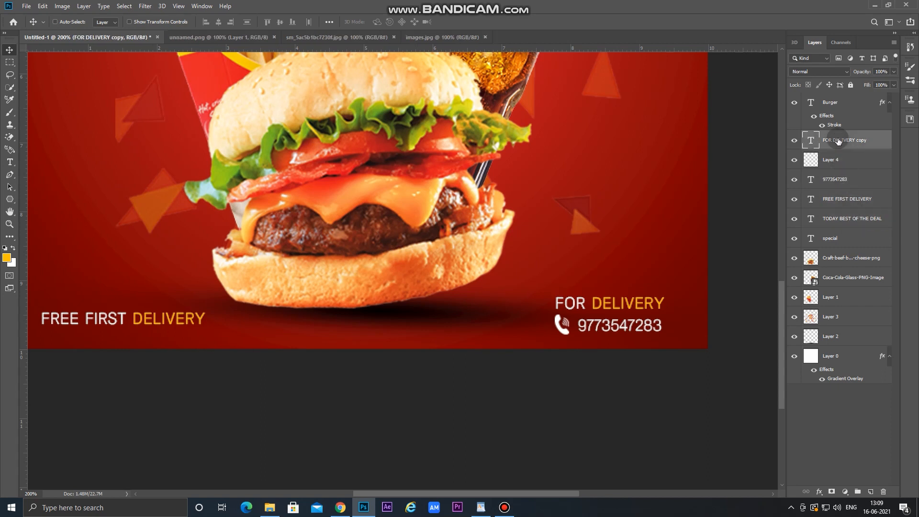
key("Down")
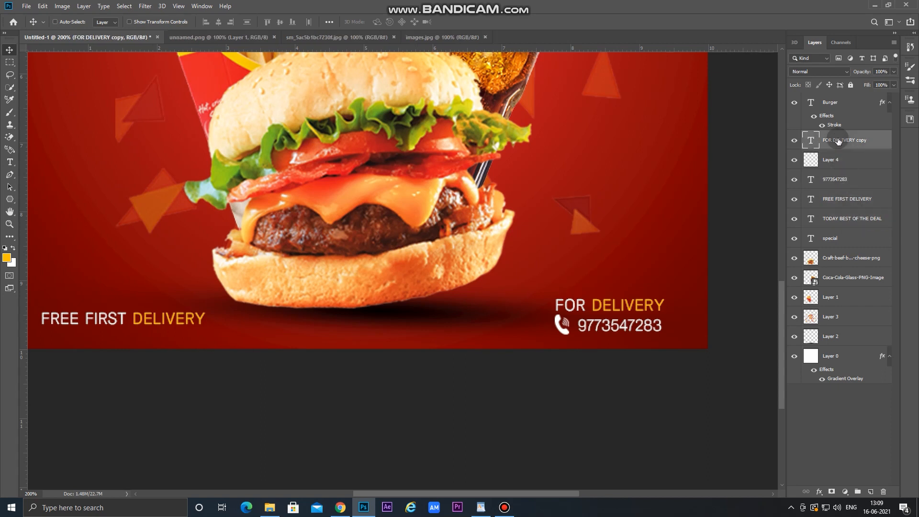
Draw a yellow circle about 133 px across with the Ellipse tool and place it at the burger's right edge, about X 484 px, Y 468 px.
key("ctrl+minus")
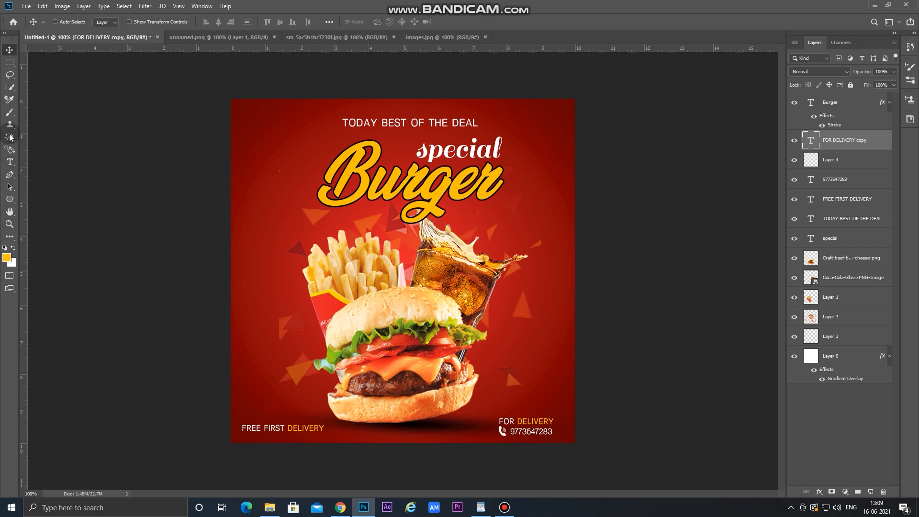
left_click_drag(9, 199, 34, 202)
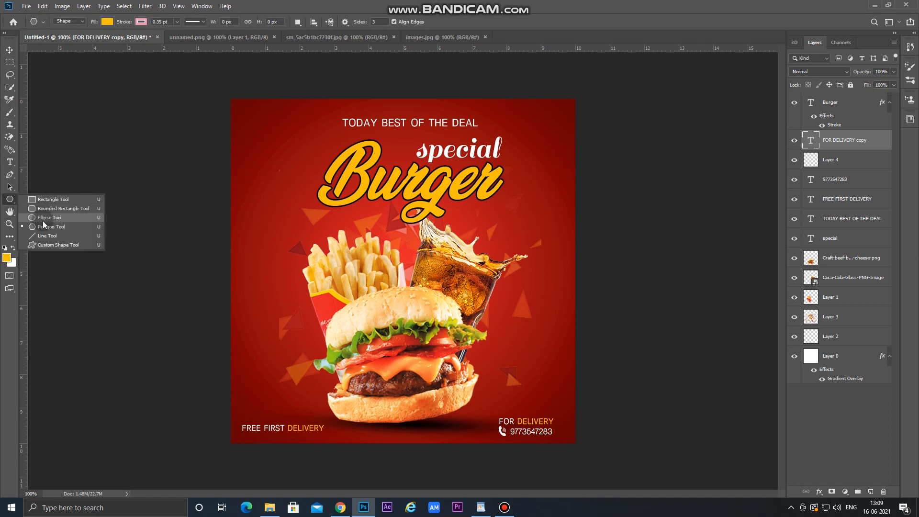
left_click(48, 217)
left_click_drag(474, 315, 536, 376)
left_click(10, 50)
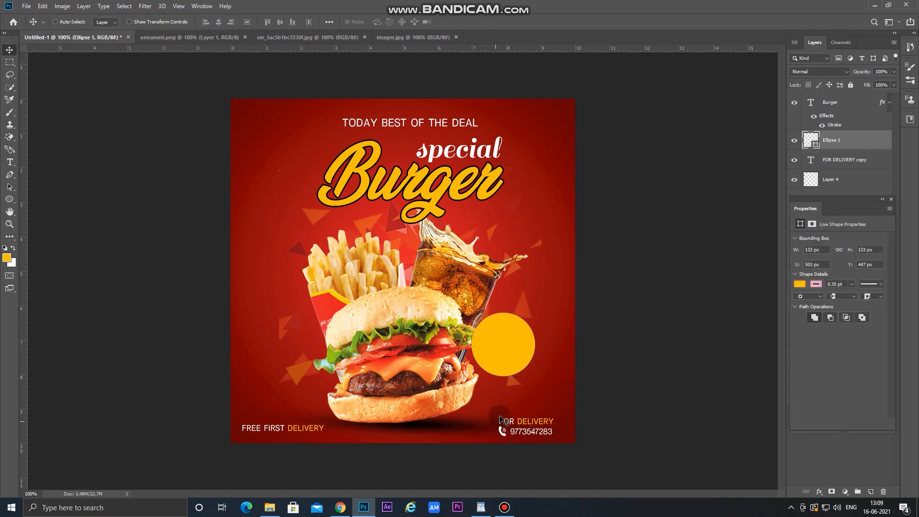
left_click_drag(491, 362, 481, 372)
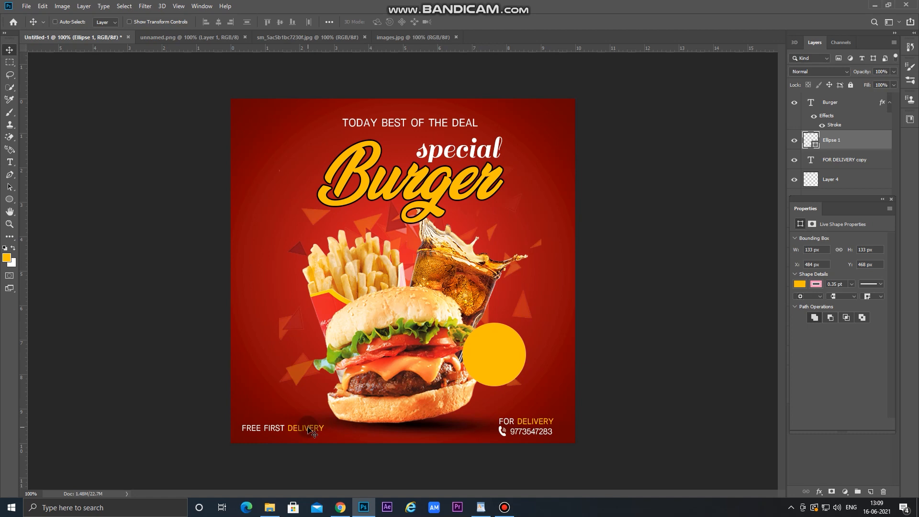
left_click(890, 198)
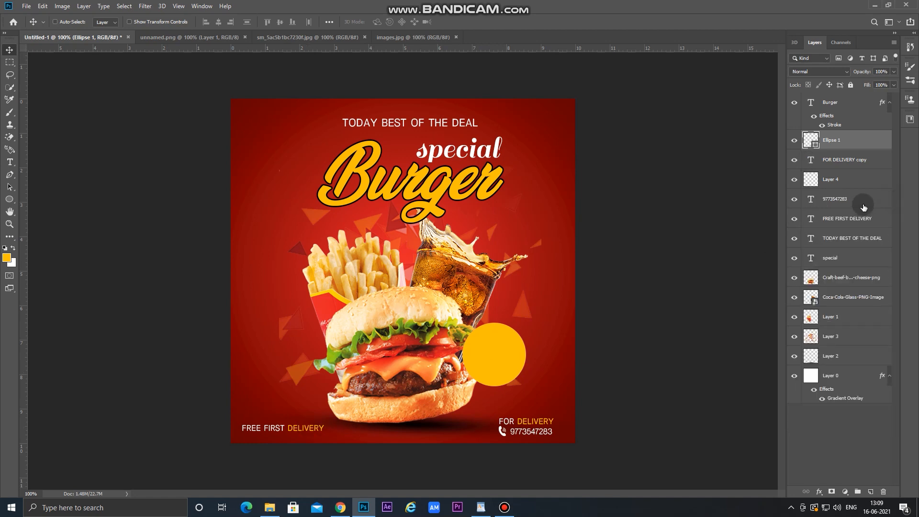
Duplicate the FREE FIRST DELIVERY text, move the copy onto the yellow circle and bring its layer to the top of the stack.
left_click(839, 165)
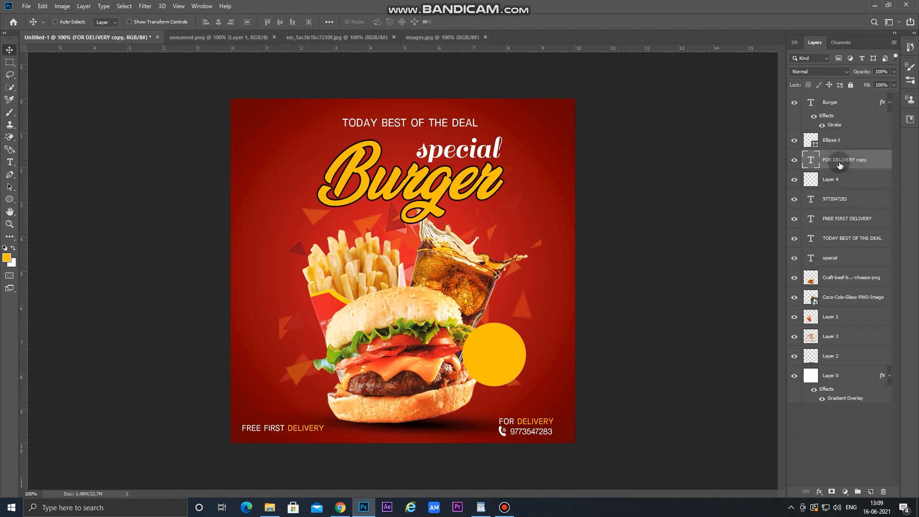
left_click(839, 220)
key("ctrl+j")
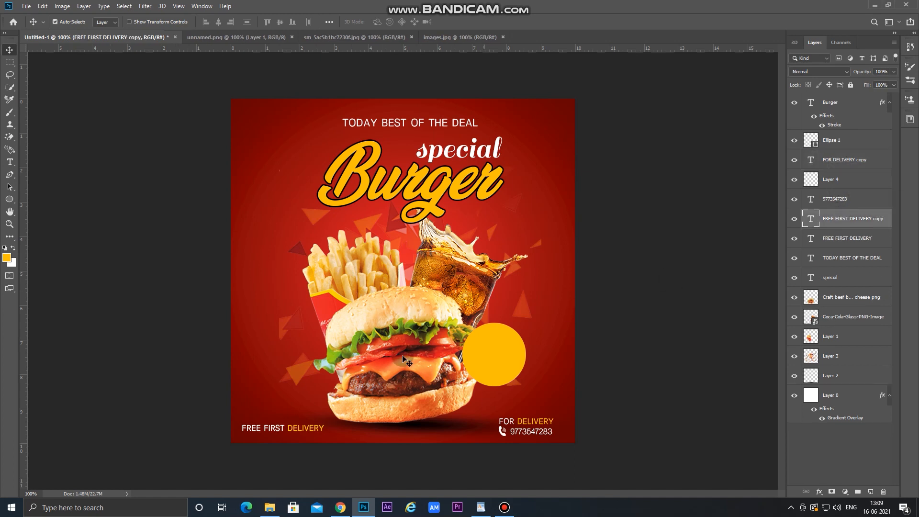
left_click_drag(315, 438, 518, 365)
left_click_drag(813, 220, 842, 98)
Replace the copied text over the yellow circle with ORDER NOW.
left_click(9, 162)
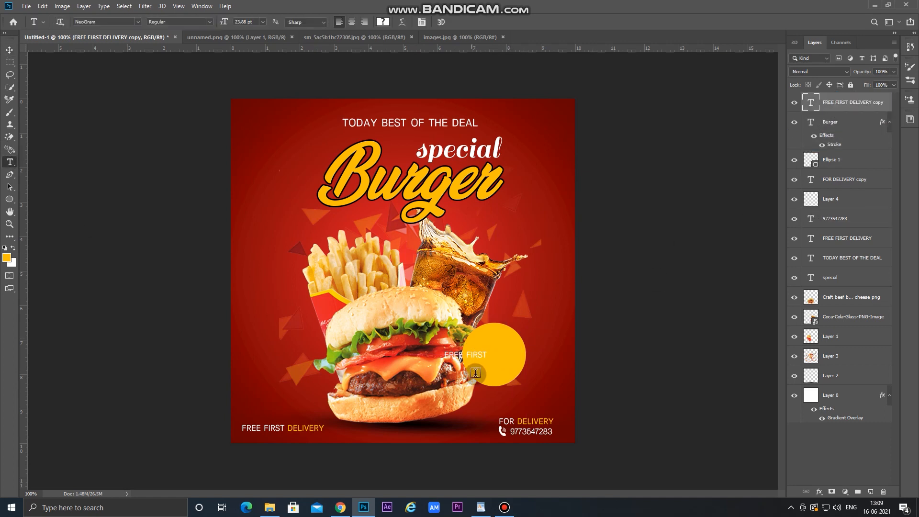
triple_click(473, 352)
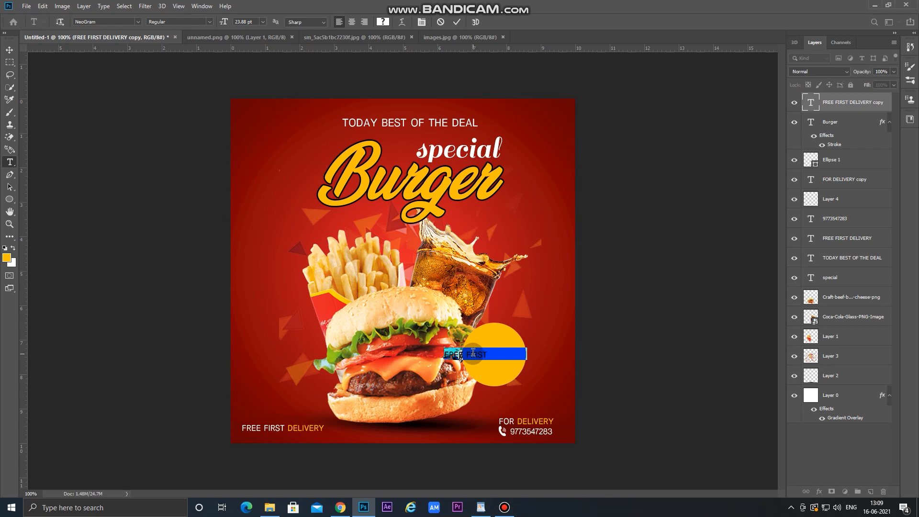
type("ORDER NOW")
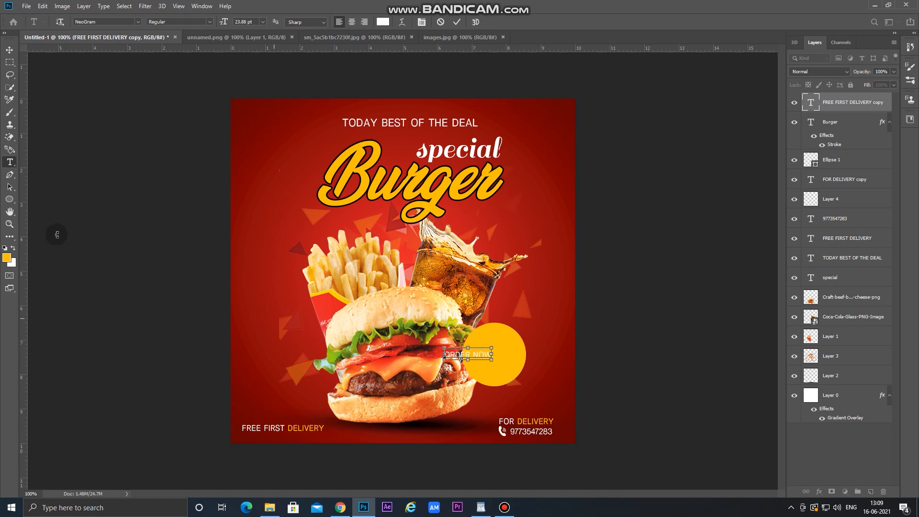
Color the ORDER NOW text black (#000000) and move it inside the upper part of the yellow circle.
key("ctrl+a")
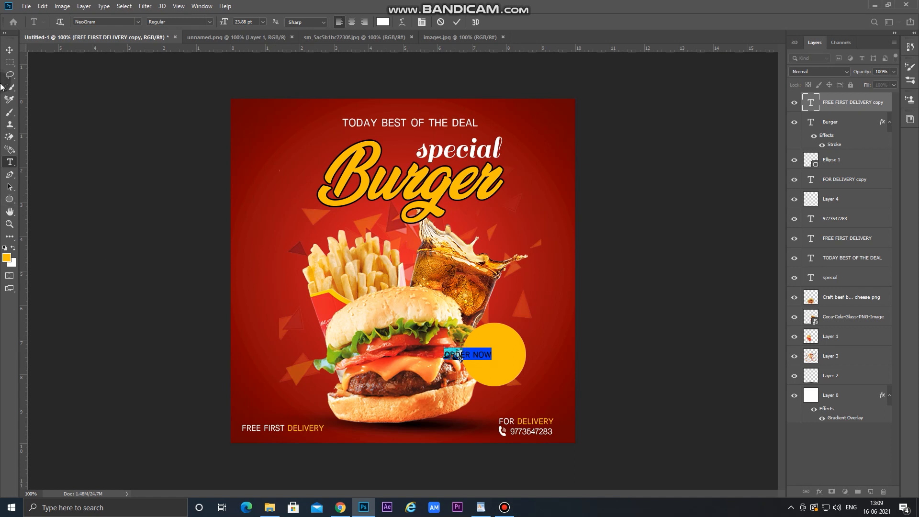
left_click(383, 22)
left_click_drag(254, 381, 188, 447)
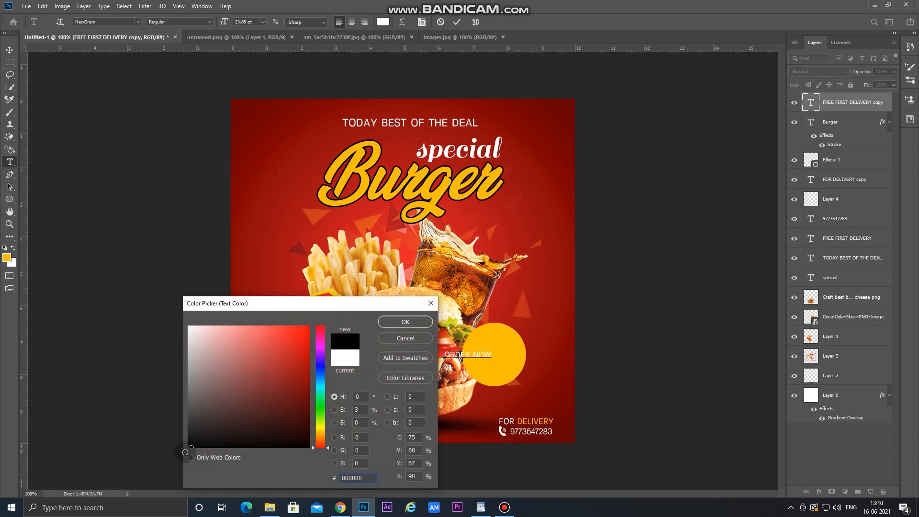
left_click(398, 323)
left_click(10, 49)
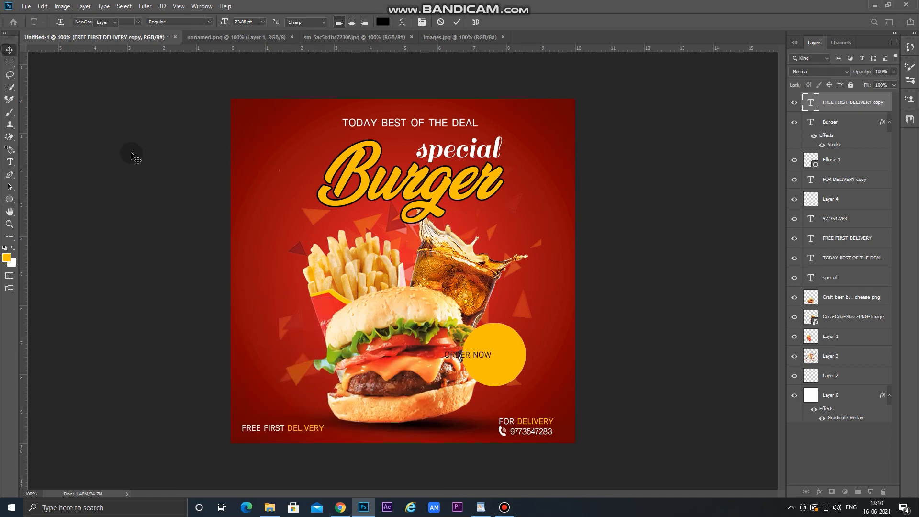
left_click_drag(497, 355, 512, 351)
Change the ORDER NOW text's font to Arial Bold.
left_click(10, 161)
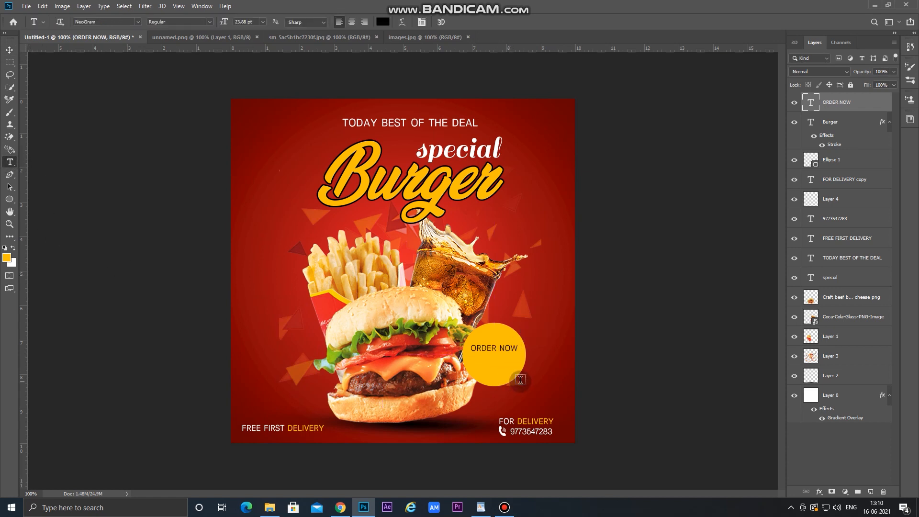
triple_click(488, 344)
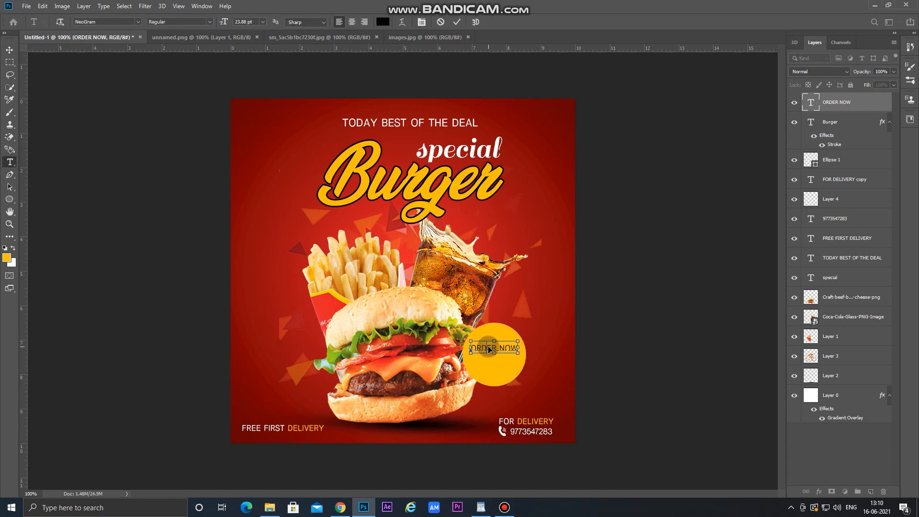
left_click(136, 23)
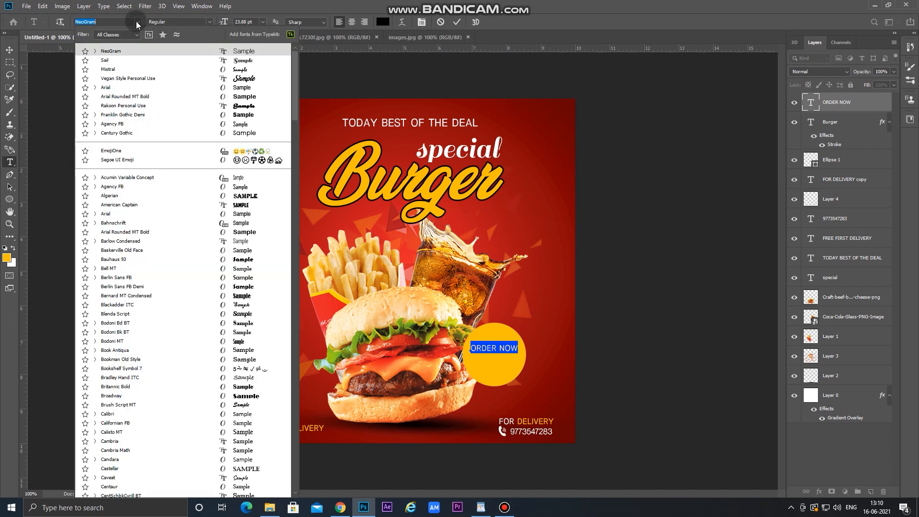
left_click(141, 89)
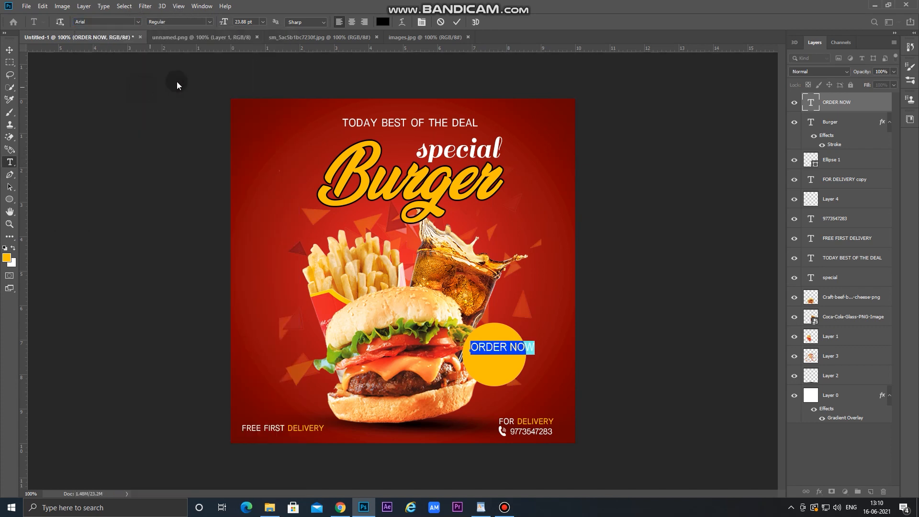
left_click(209, 22)
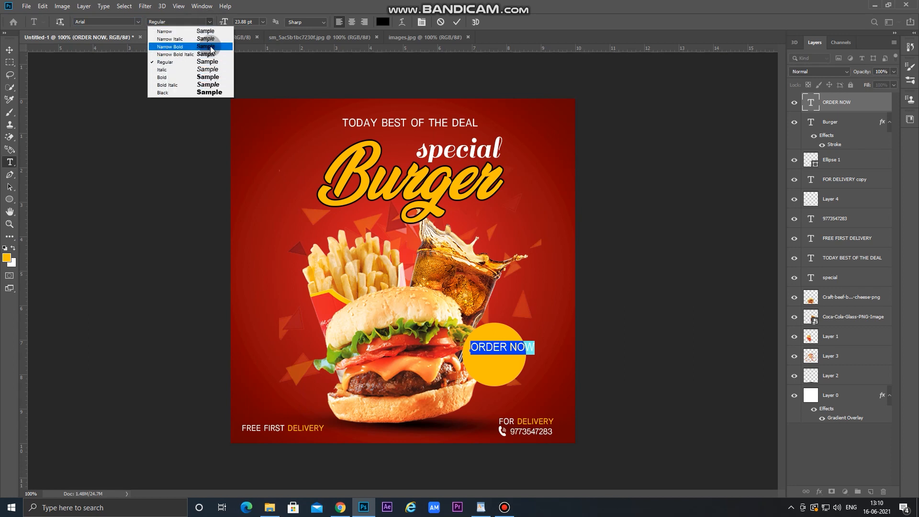
left_click(207, 77)
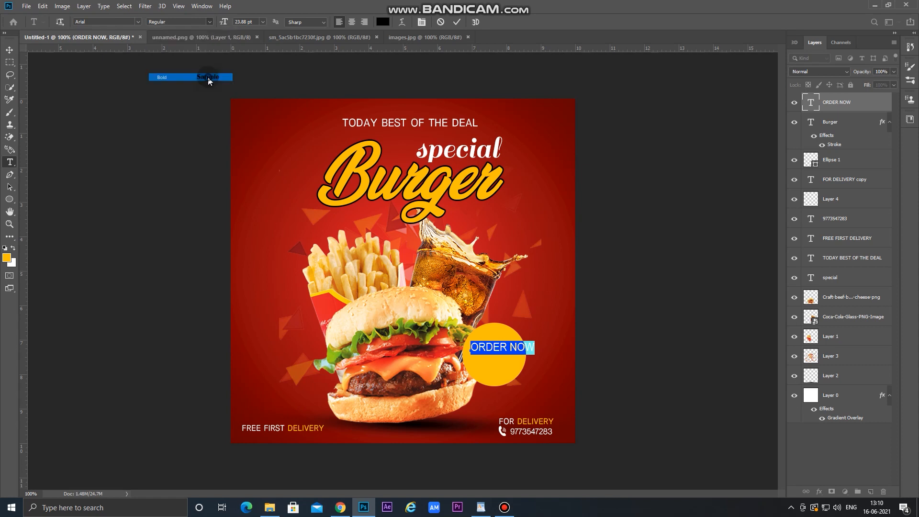
left_click(9, 50)
Scale the ORDER NOW text to about 81% so it fits within the yellow circle.
key("ctrl+t")
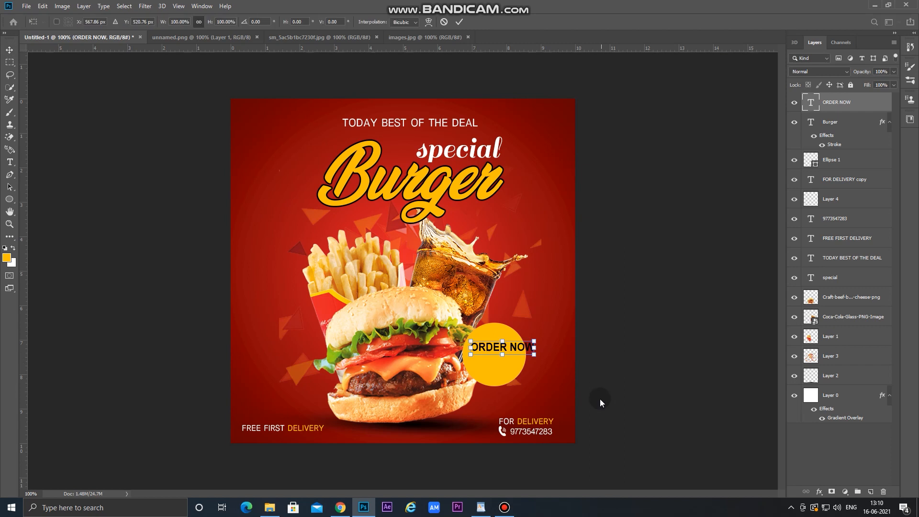
left_click_drag(534, 358, 523, 353)
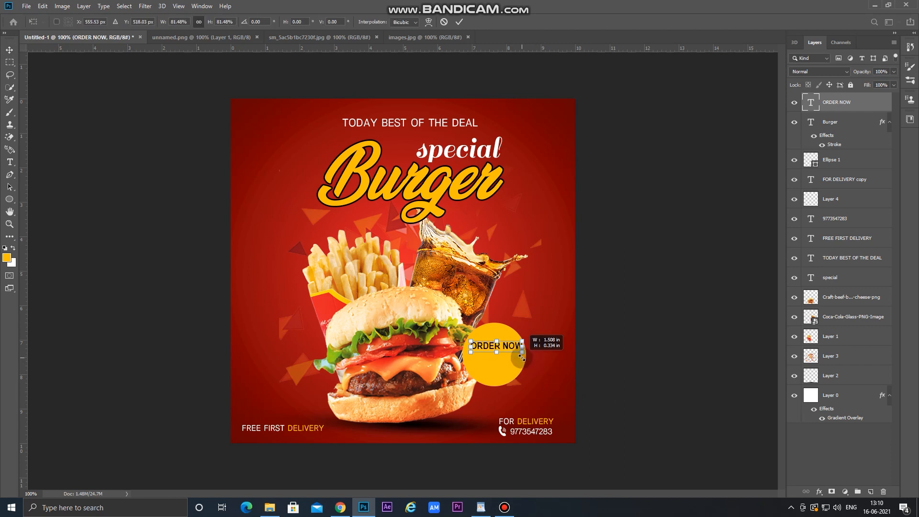
key("Return")
Nudge the ORDER NOW text left and down to center it horizontally, just above the middle of the yellow circle.
key("Left")
key("Left")
key("Left")
key("Left")
key("Left")
key("Left")
key("Left")
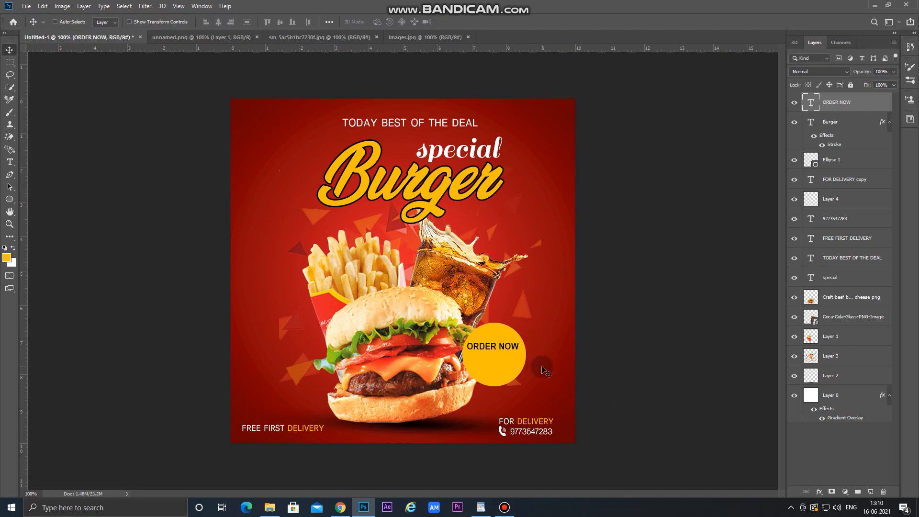
key("Down")
key("Down")
key("Down")
key("Down")
key("Down")
key("Down")
key("Down")
key("Down")
key("Down")
key("Down")
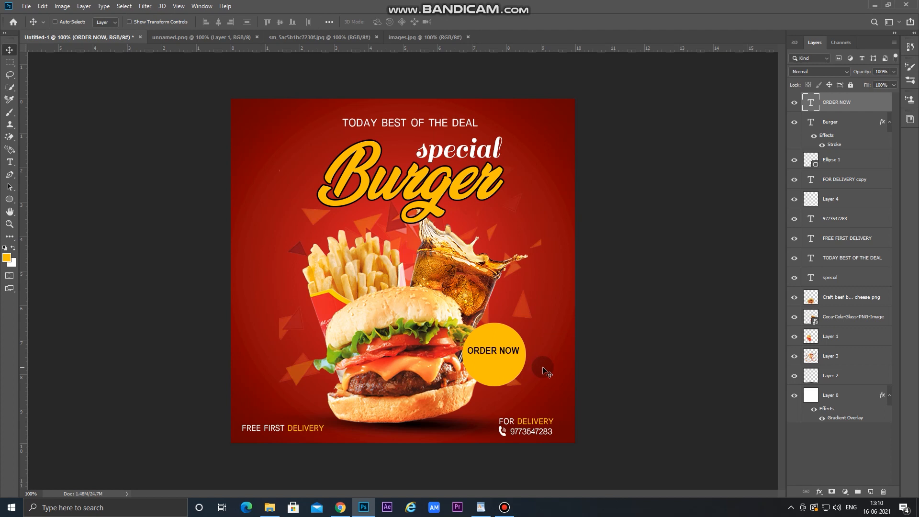
Duplicate the ORDER NOW text directly below itself and change the copy's wording to "149/-".
key("ctrl")
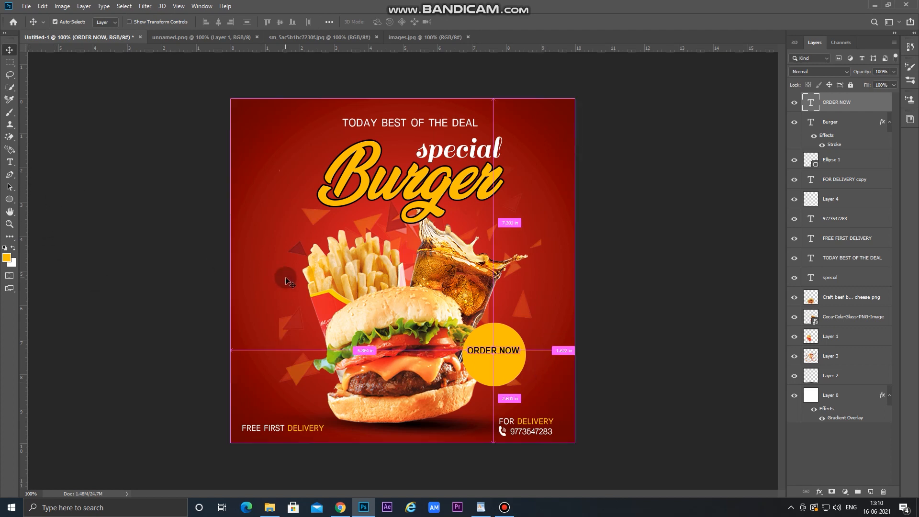
left_click_drag(484, 356, 484, 367)
left_click(9, 162)
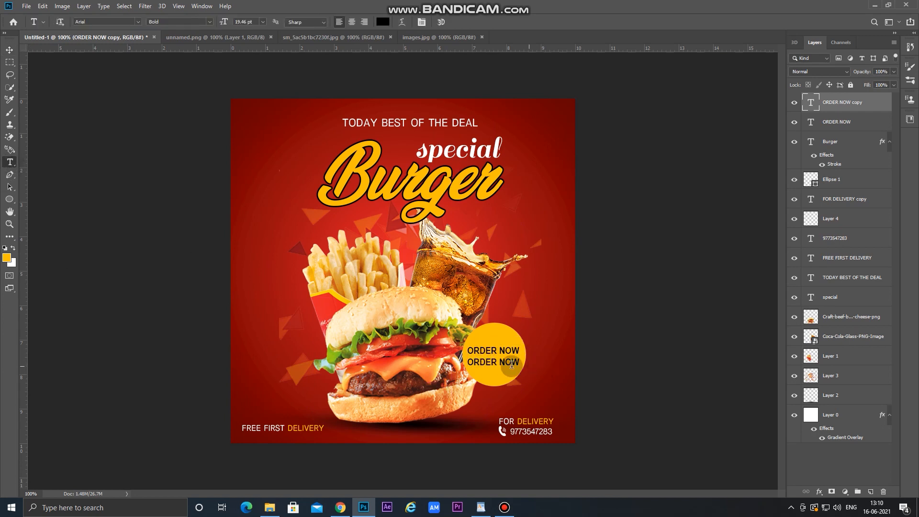
triple_click(495, 364)
type("14 ")
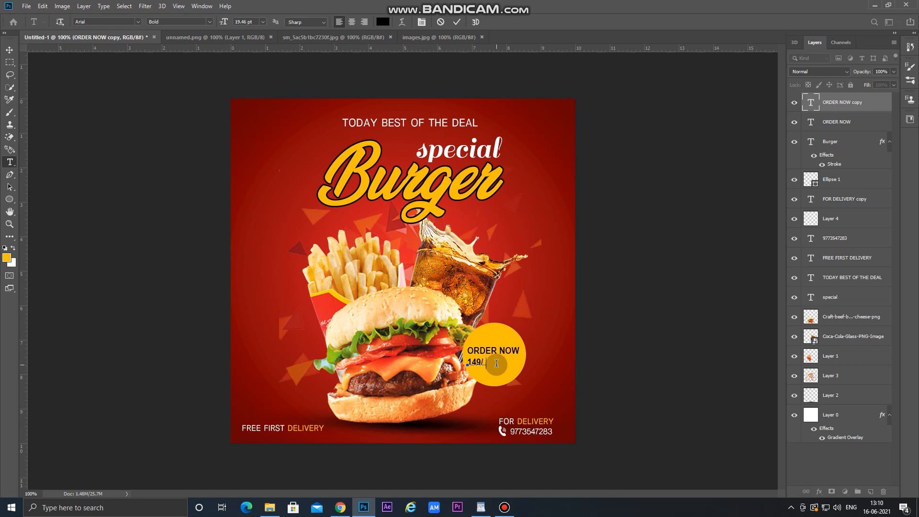
type("9/-")
left_click(10, 50)
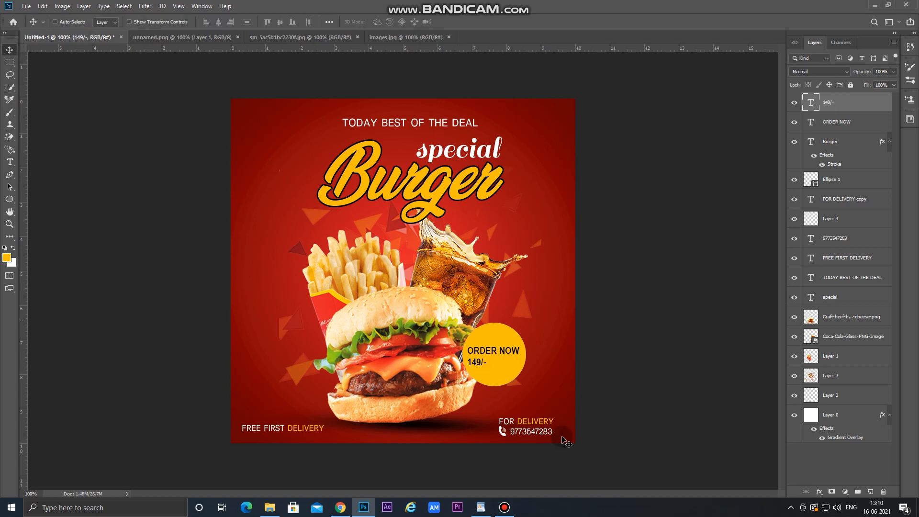
Scale the 149/- text to about 219% and center it beneath ORDER NOW in the yellow circle.
key("ctrl+t")
mouse_move(487, 370)
left_mouse_down()
mouse_move(545, 386)
mouse_move(502, 379)
mouse_move(501, 371)
left_mouse_up()
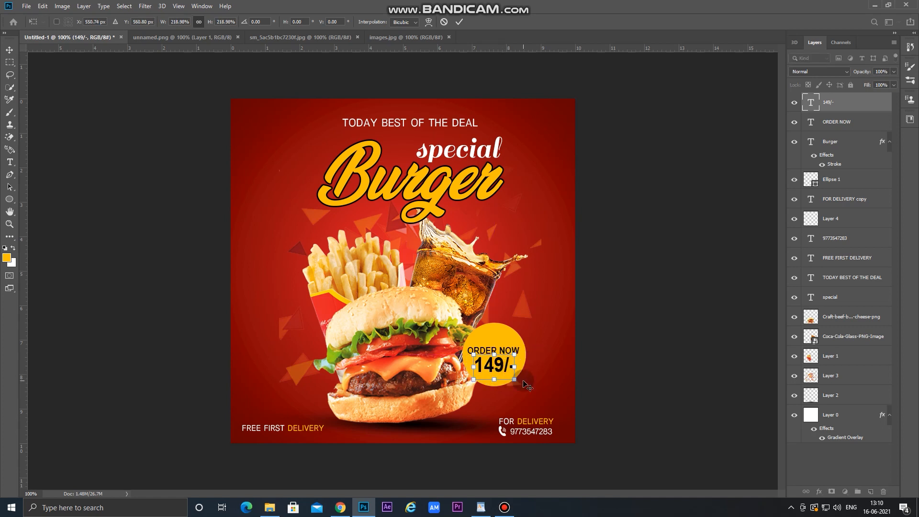
key("Return")
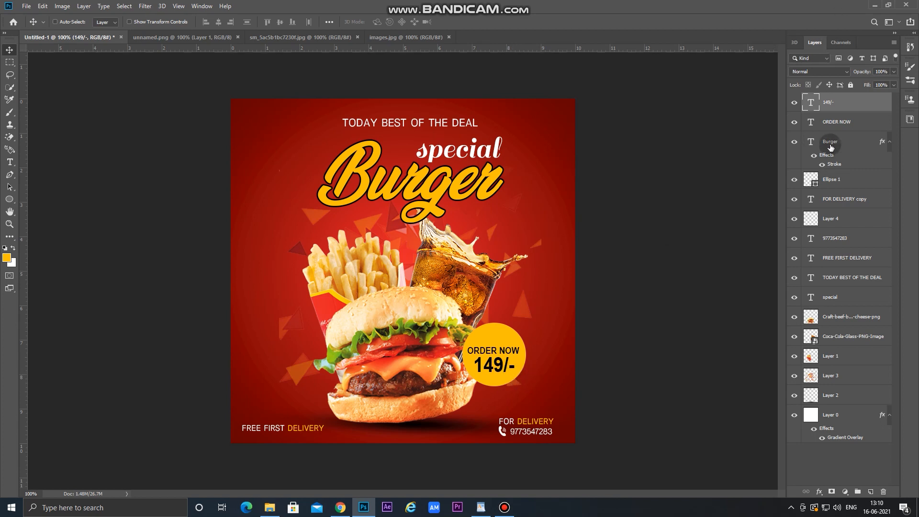
Enlarge the yellow circle to about 110% and shift it to center it around the ORDER NOW and 149/- texts.
left_click(828, 182)
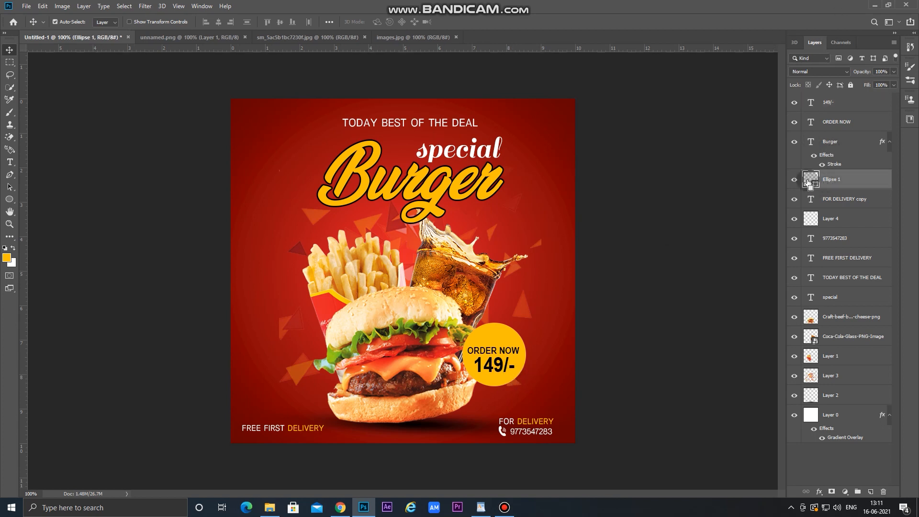
key("ctrl+t")
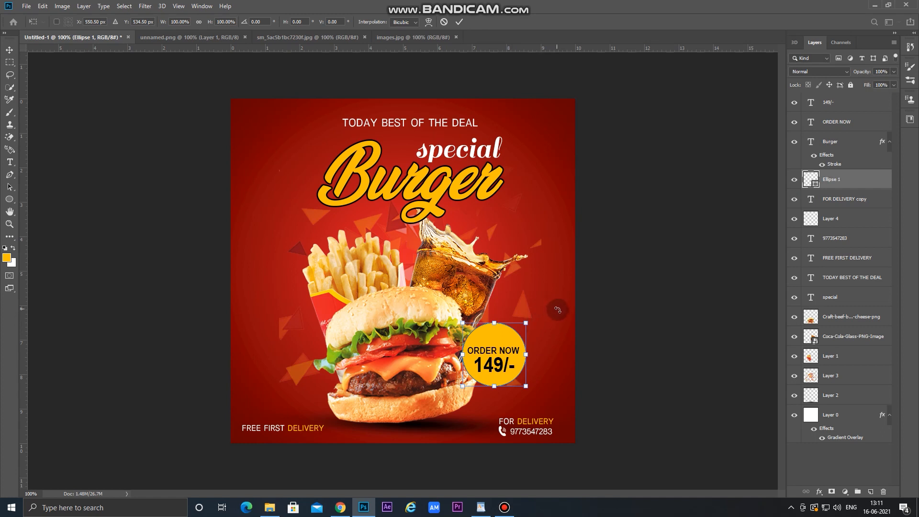
key("Down")
key("Down")
key("Down")
key("Left")
key("Down")
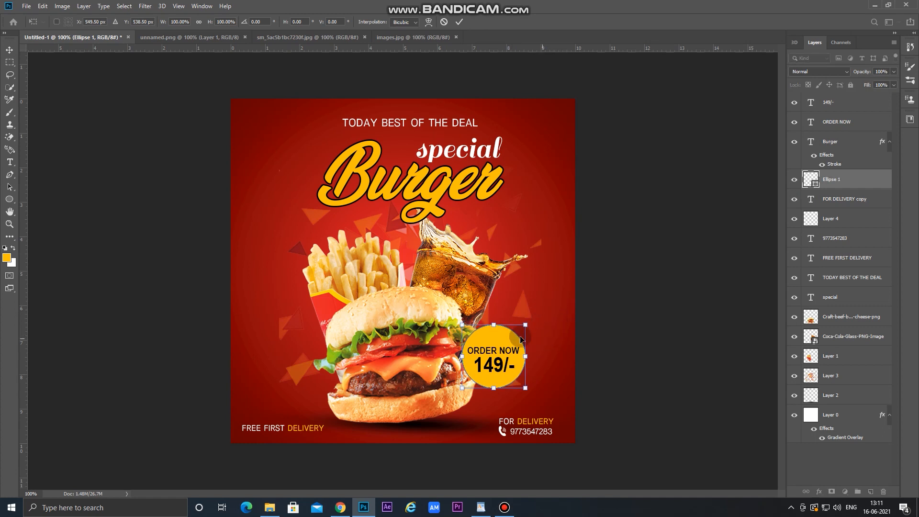
left_click_drag(461, 326, 486, 338)
key("Down")
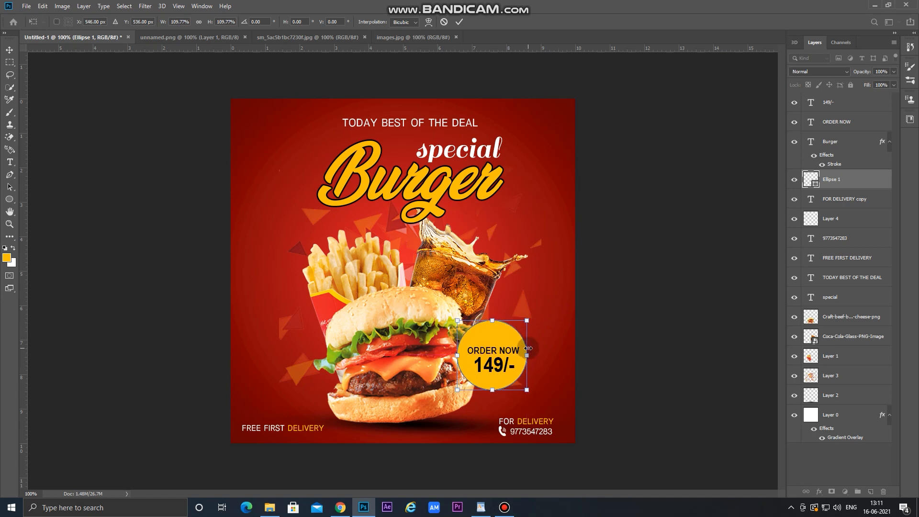
key("Return")
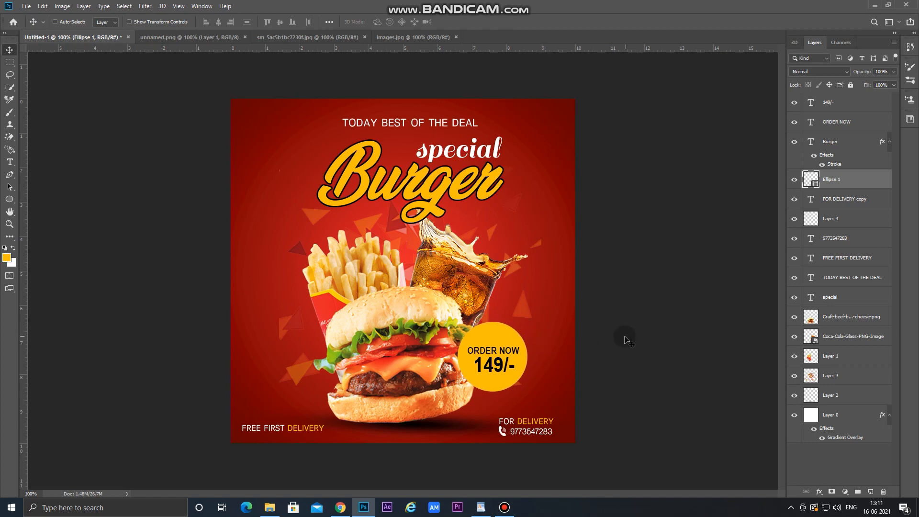
Duplicate the yellow circle and give the copy no fill and a black stroke.
key("ctrl+j")
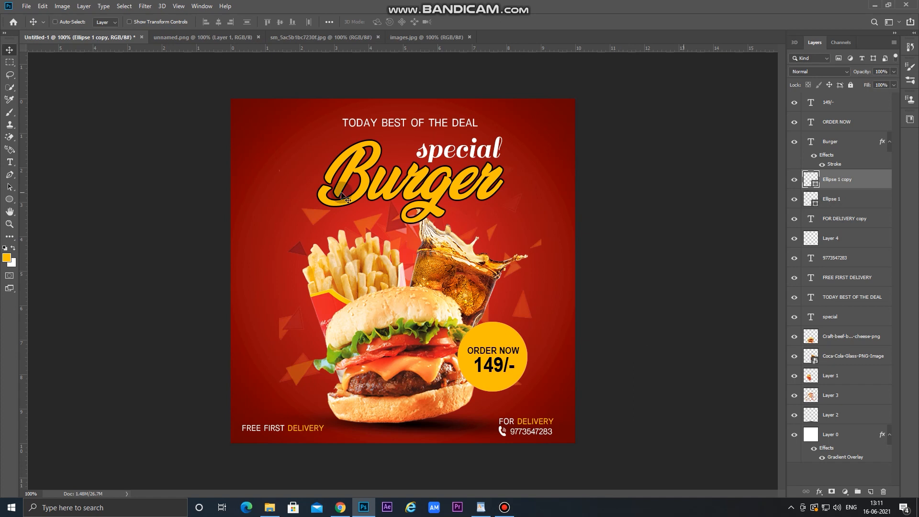
left_click(14, 200)
left_click(107, 21)
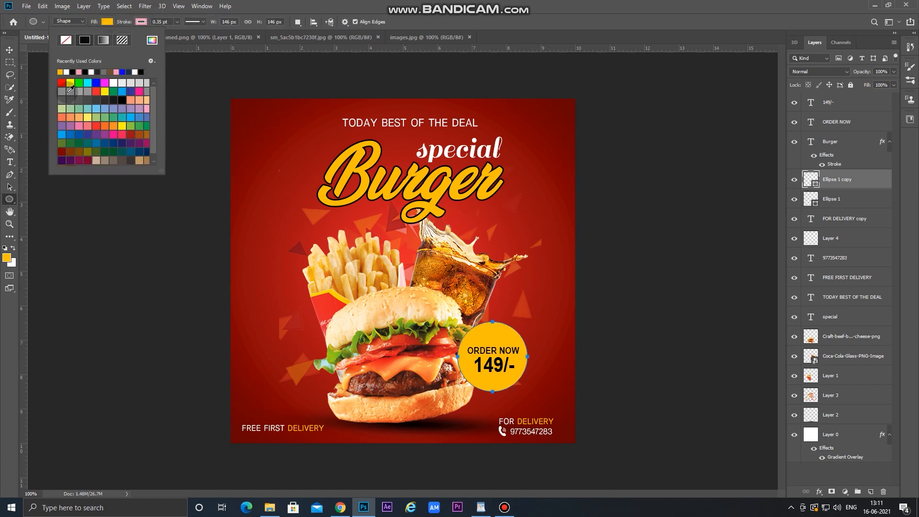
left_click(63, 42)
left_click(137, 21)
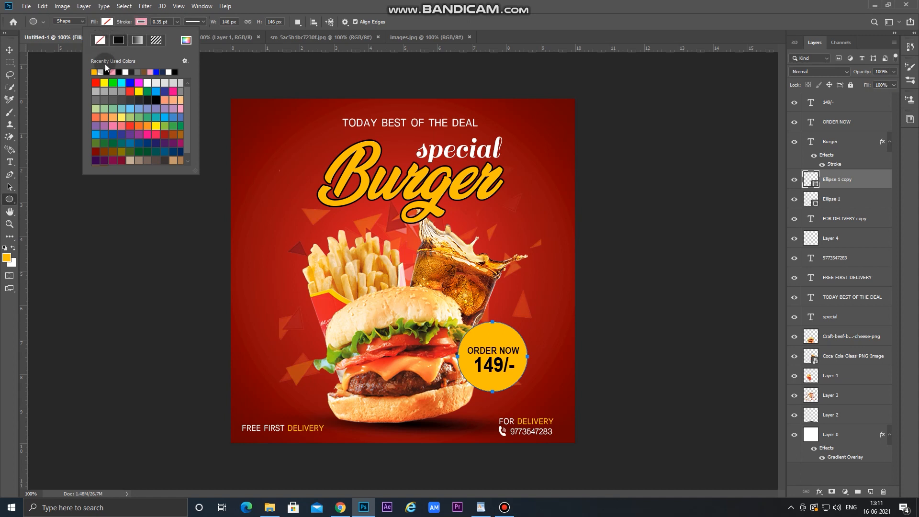
left_click(100, 41)
left_click(107, 72)
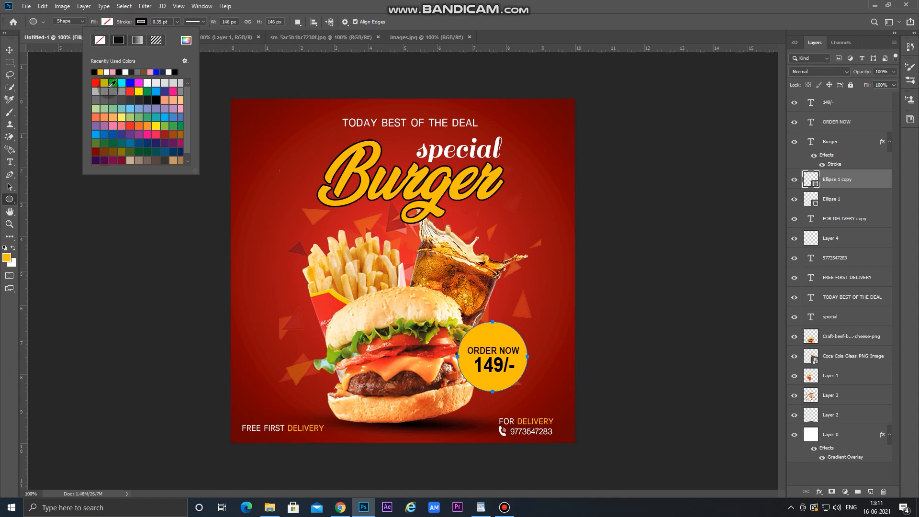
Set the copied circle's stroke style to a dashed line.
left_click(177, 22)
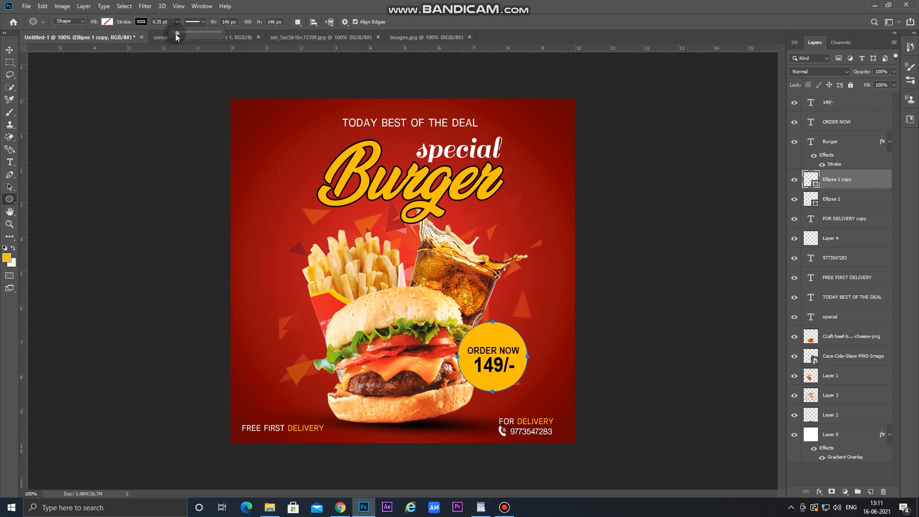
left_click(195, 21)
left_click(195, 22)
left_click(191, 67)
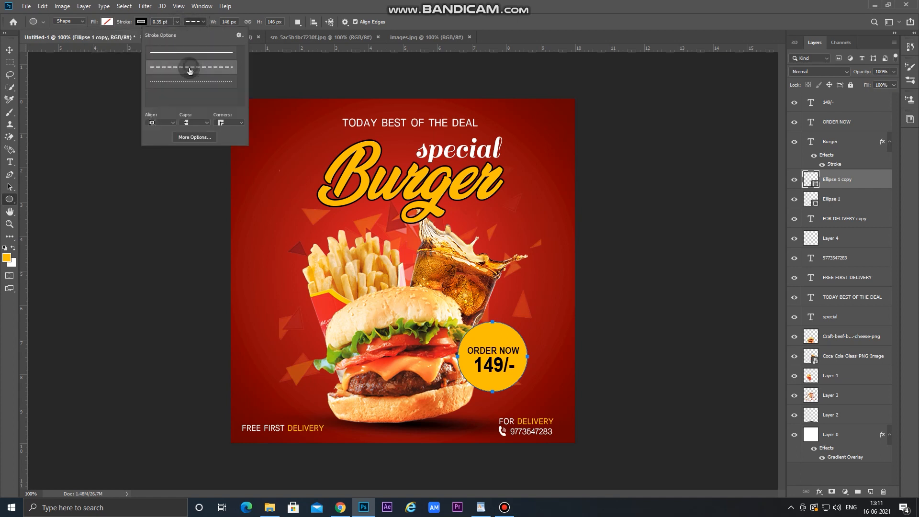
left_click(6, 51)
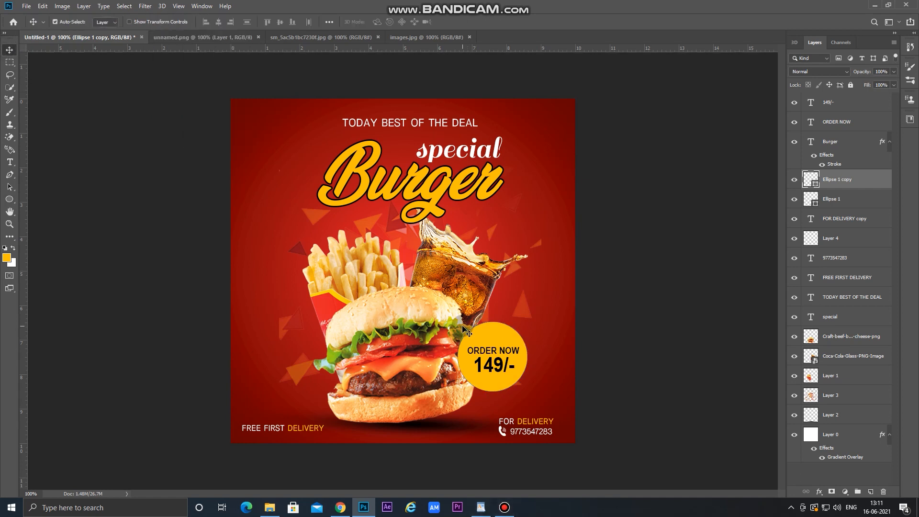
Scale the outlined circle copy to about 92% and center it inside the yellow circle.
key("ctrl+t")
left_click_drag(528, 393, 521, 388)
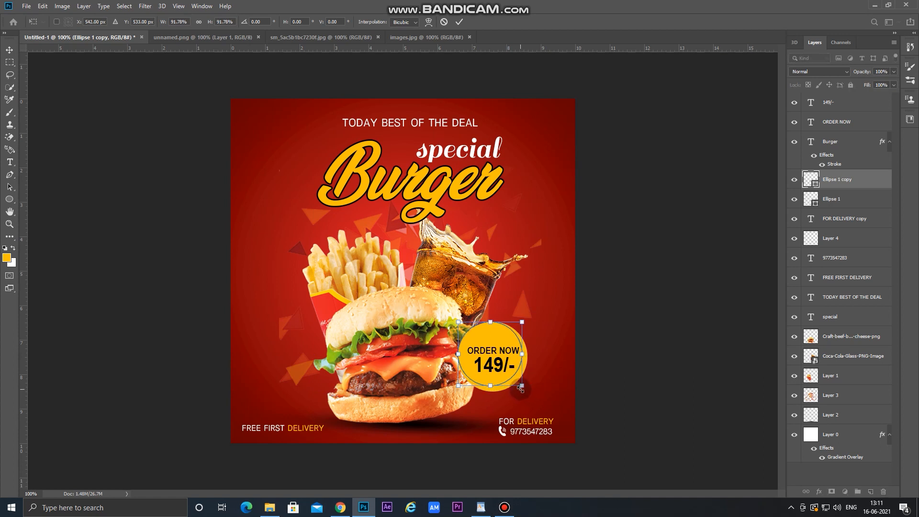
key("Down")
key("Down")
key("Down")
key("Down")
key("Right")
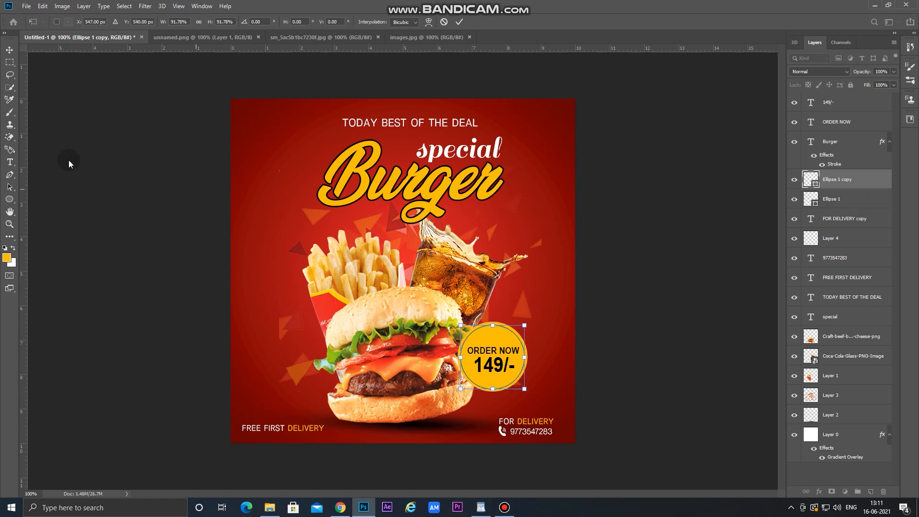
Thicken the inner circle's dashed black stroke, and select the 149/- text layer.
left_click(8, 198)
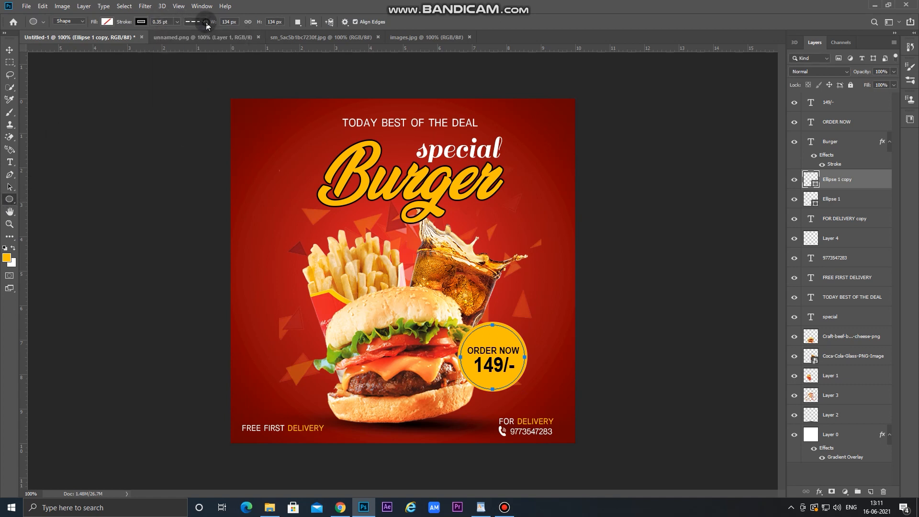
left_click(177, 22)
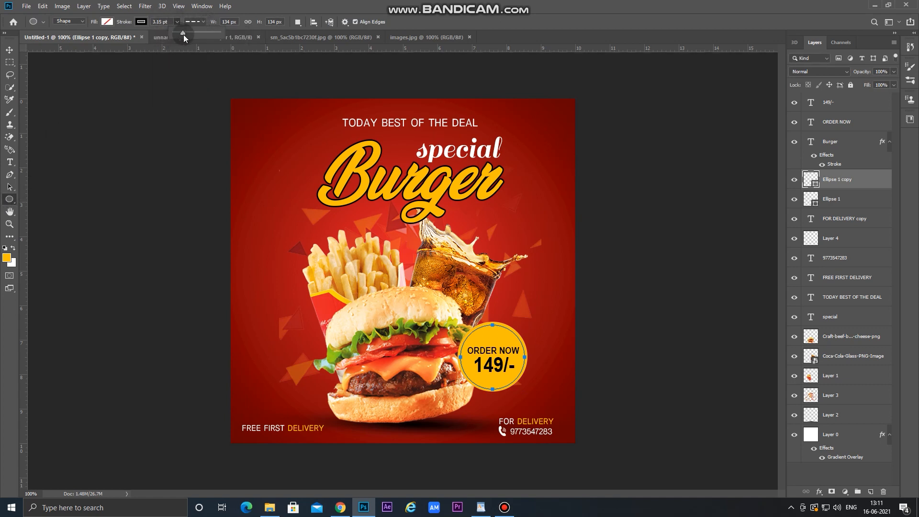
left_click_drag(187, 36, 181, 36)
left_click(11, 50)
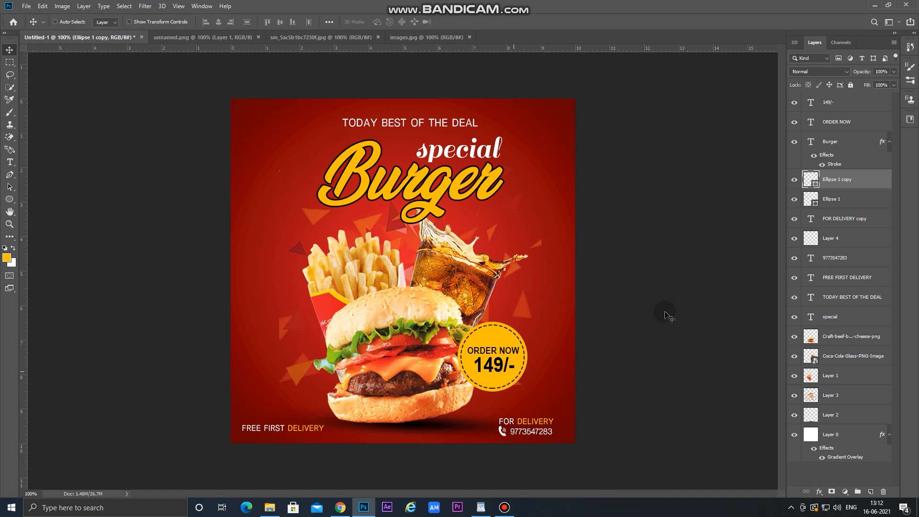
left_click(830, 104)
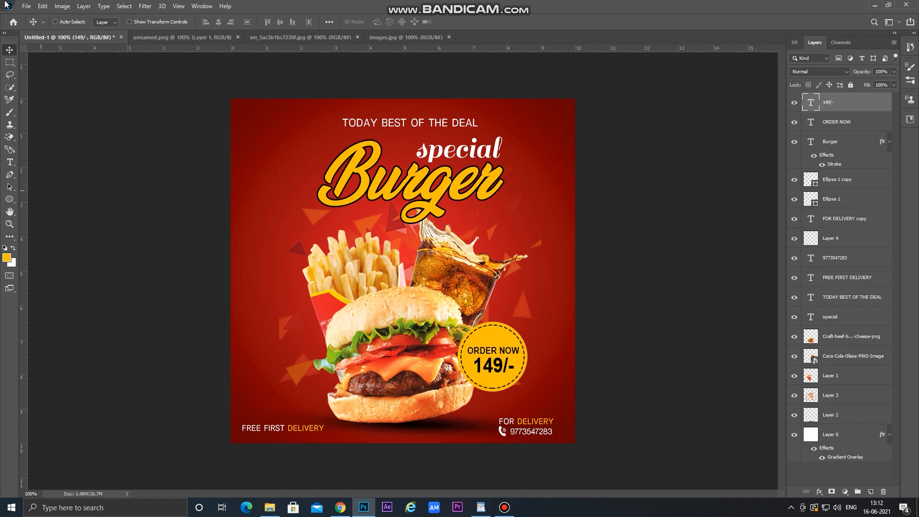
Save the poster as a JPEG named B in the bu folder on the Desktop, accepting the JPEG options.
left_click(27, 6)
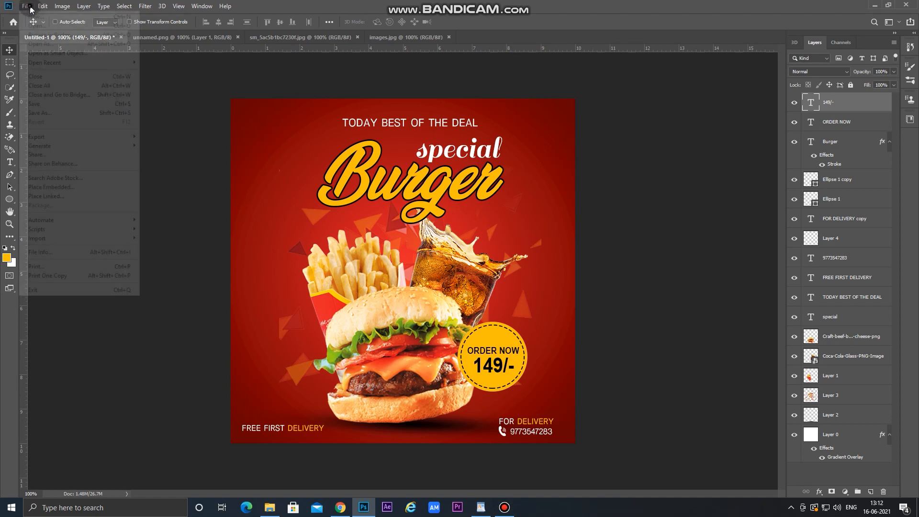
left_click(52, 112)
left_click(121, 221)
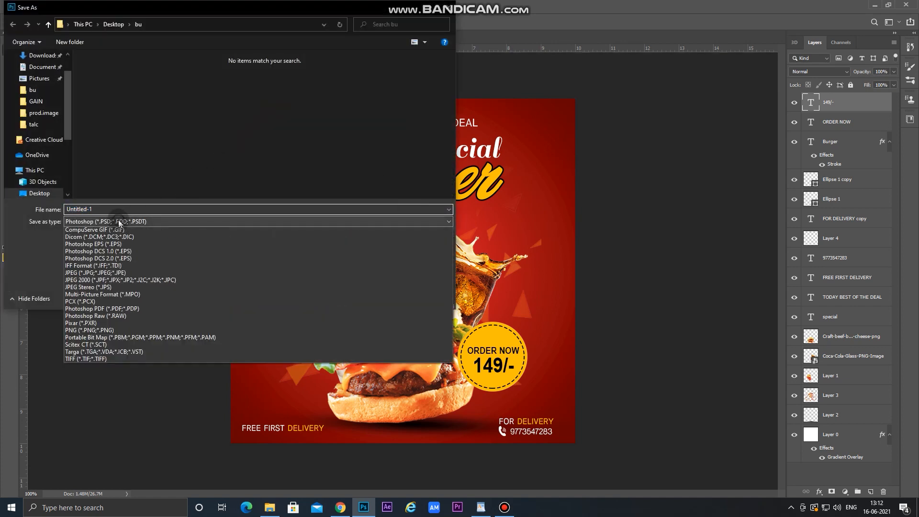
left_click(127, 295)
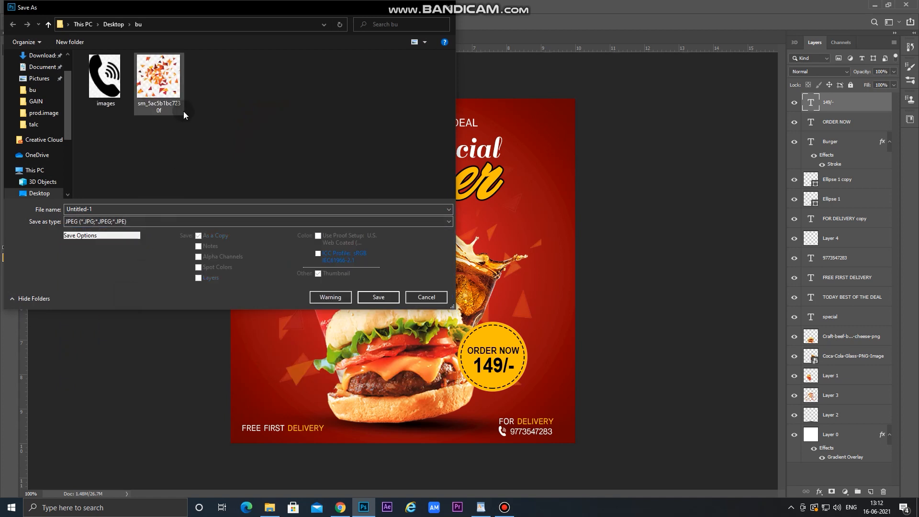
left_click(114, 208)
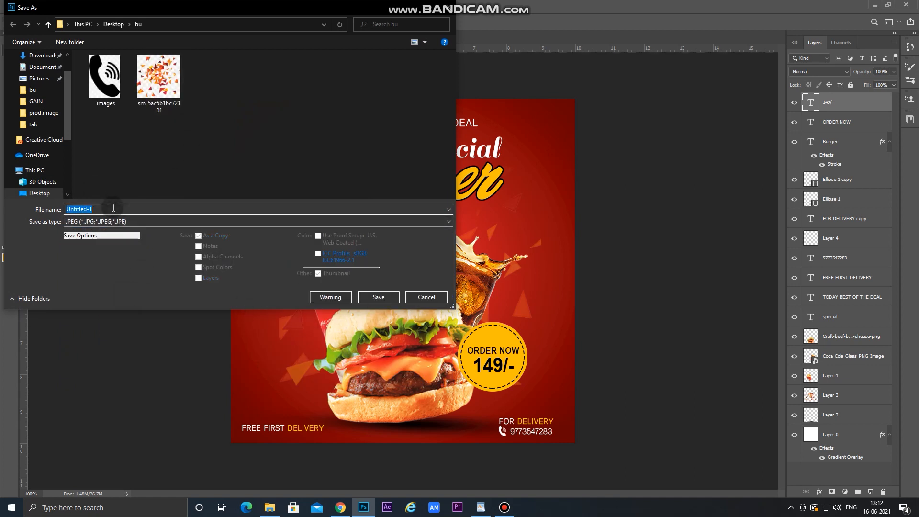
type("01")
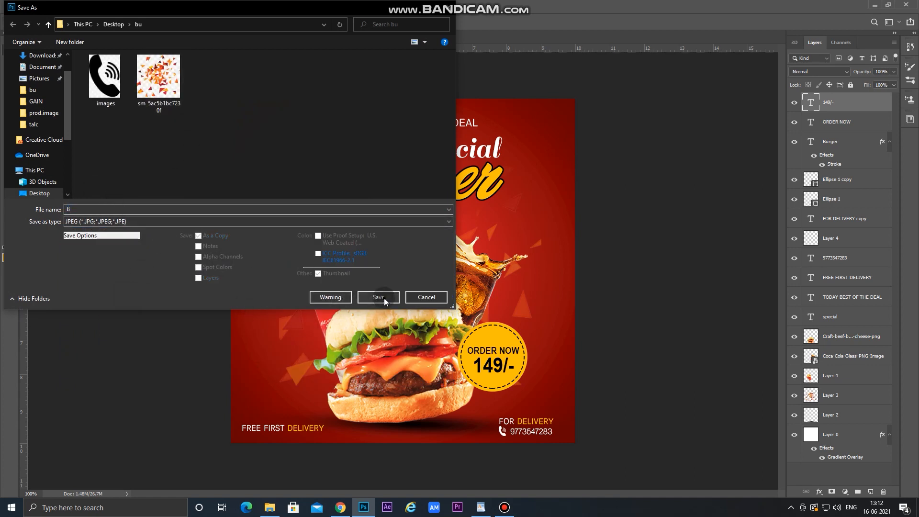
left_click(383, 298)
left_click(511, 126)
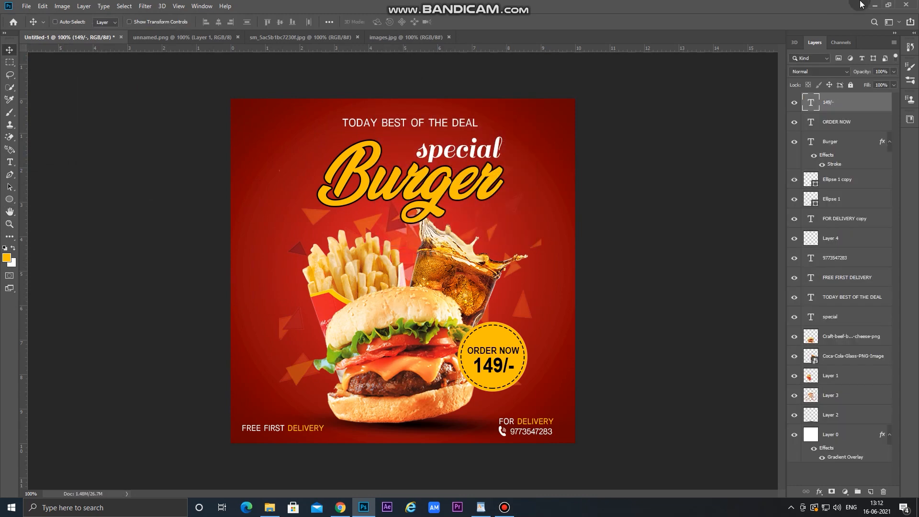
Switch to File Explorer, view the saved B image in Photos, and close the viewer.
left_click(874, 6)
double_click(108, 70)
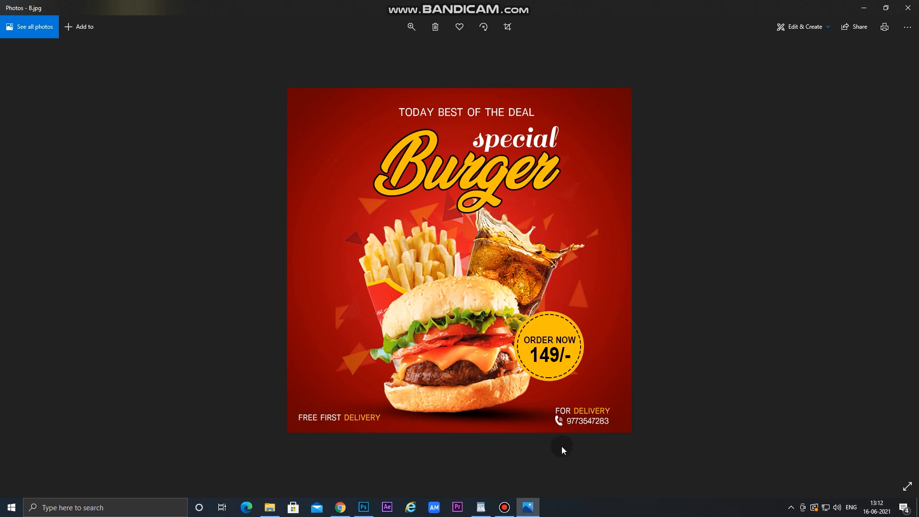
left_click(907, 8)
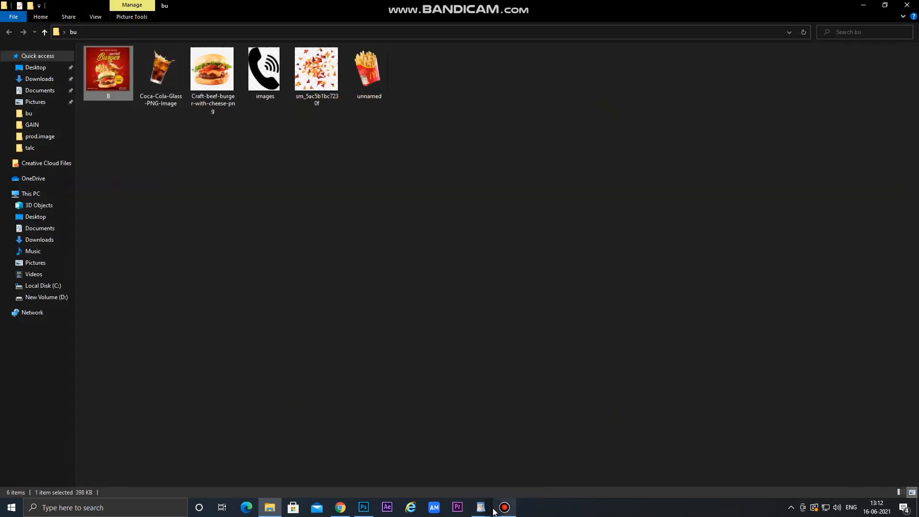